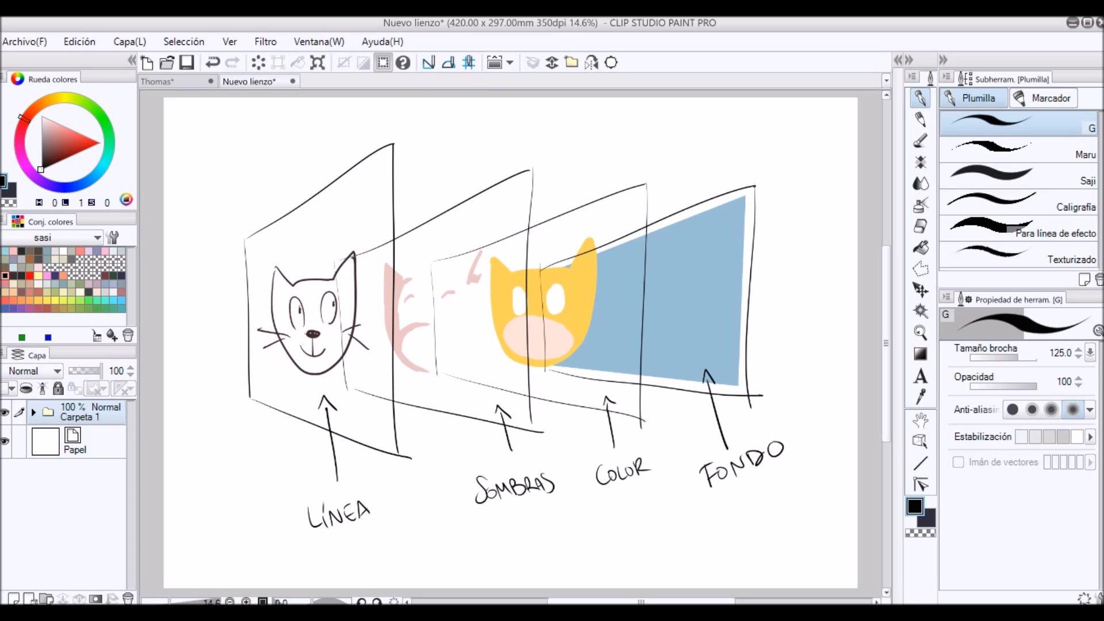
# Add a new raster layer above Carpeta 1 and draw freehand strokes below the COLOR and FONDO labels.
pyautogui.hotkey('ctrl', 'shift', 'n')
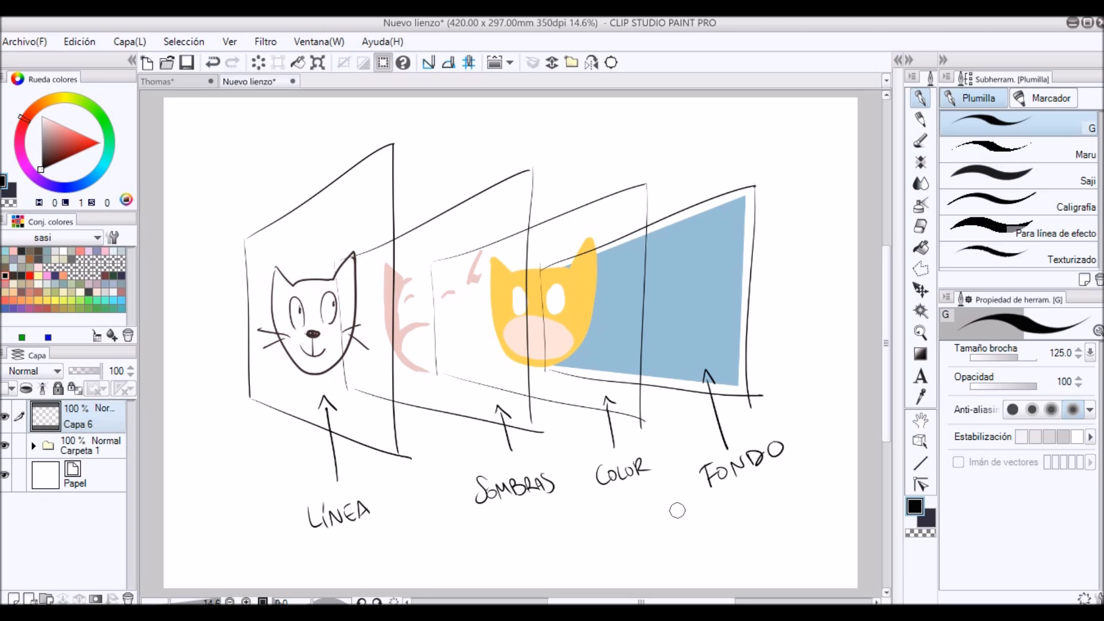
pyautogui.moveTo(594, 514); pyautogui.dragTo(600, 549)
pyautogui.moveTo(586, 518)
pyautogui.mouseDown()
pyautogui.moveTo(605, 499)
pyautogui.moveTo(608, 520)
pyautogui.mouseUp()
pyautogui.moveTo(612, 511)
pyautogui.mouseDown()
pyautogui.moveTo(623, 532)
pyautogui.moveTo(636, 530)
pyautogui.mouseUp()
pyautogui.moveTo(625, 525); pyautogui.dragTo(646, 528)
pyautogui.moveTo(631, 498)
pyautogui.mouseDown()
pyautogui.moveTo(653, 493)
pyautogui.moveTo(653, 526)
pyautogui.mouseUp()
pyautogui.moveTo(671, 480); pyautogui.dragTo(680, 535)
pyautogui.moveTo(584, 498); pyautogui.dragTo(586, 565)
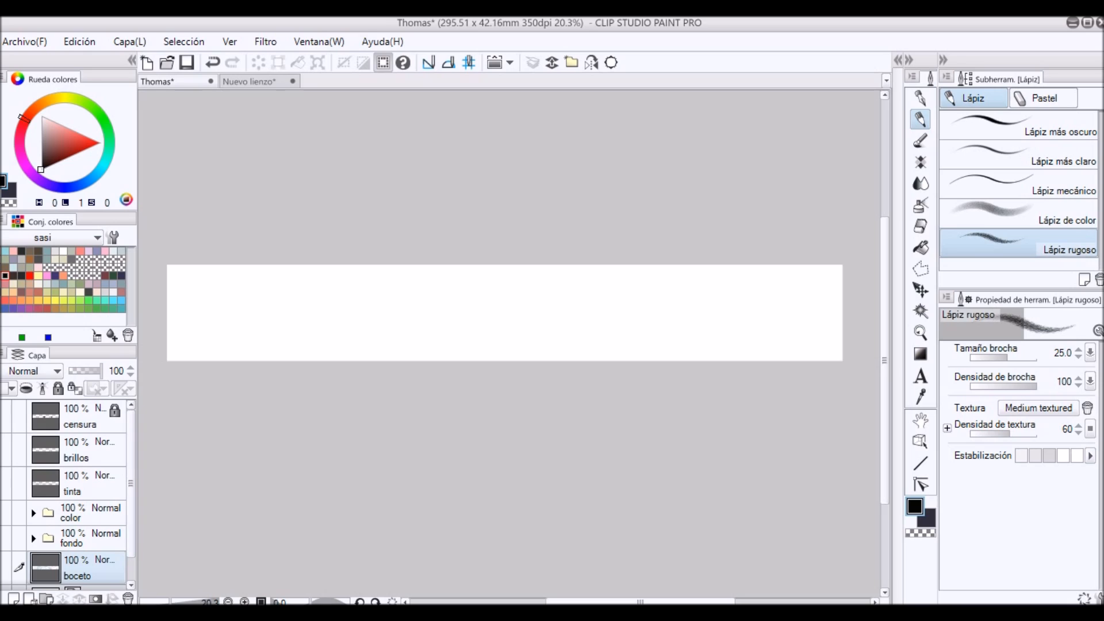
# Select the censura layer and make it visible, toggling its visibility to compare the canvas with and without the stars.
pyautogui.click(80, 416)
pyautogui.click(5, 416)
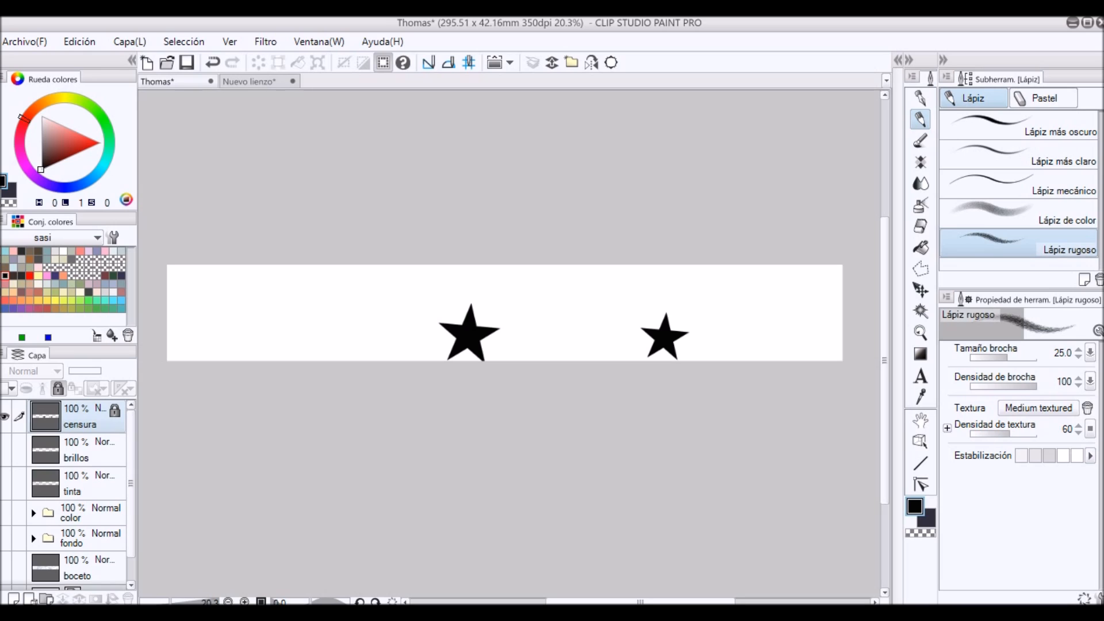
pyautogui.scroll(-1, 67, 495)
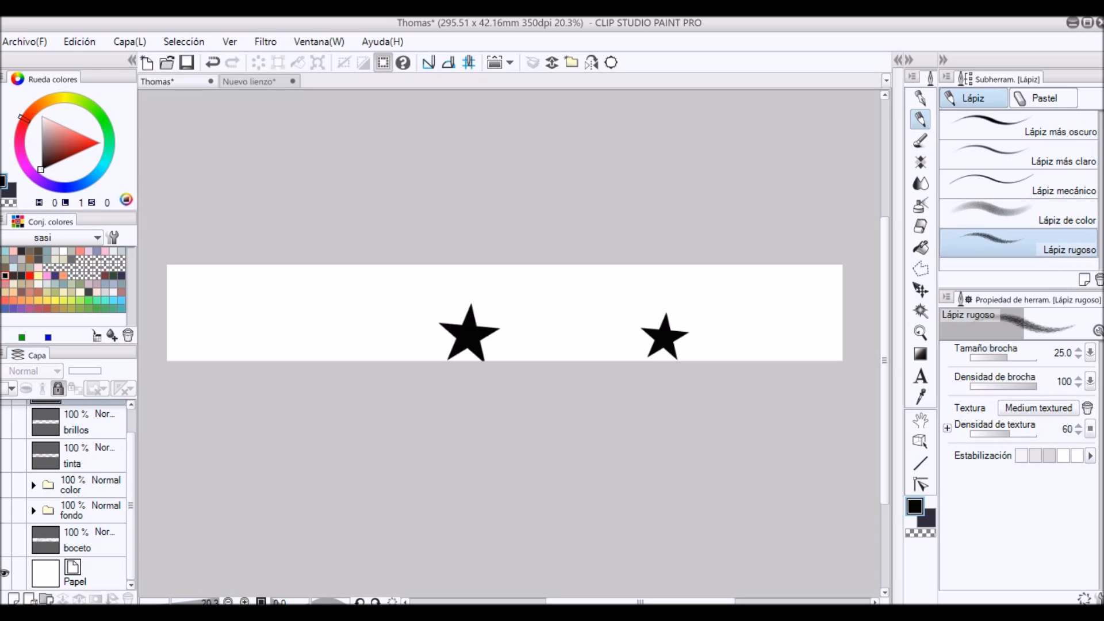
pyautogui.scroll(1, 68, 495)
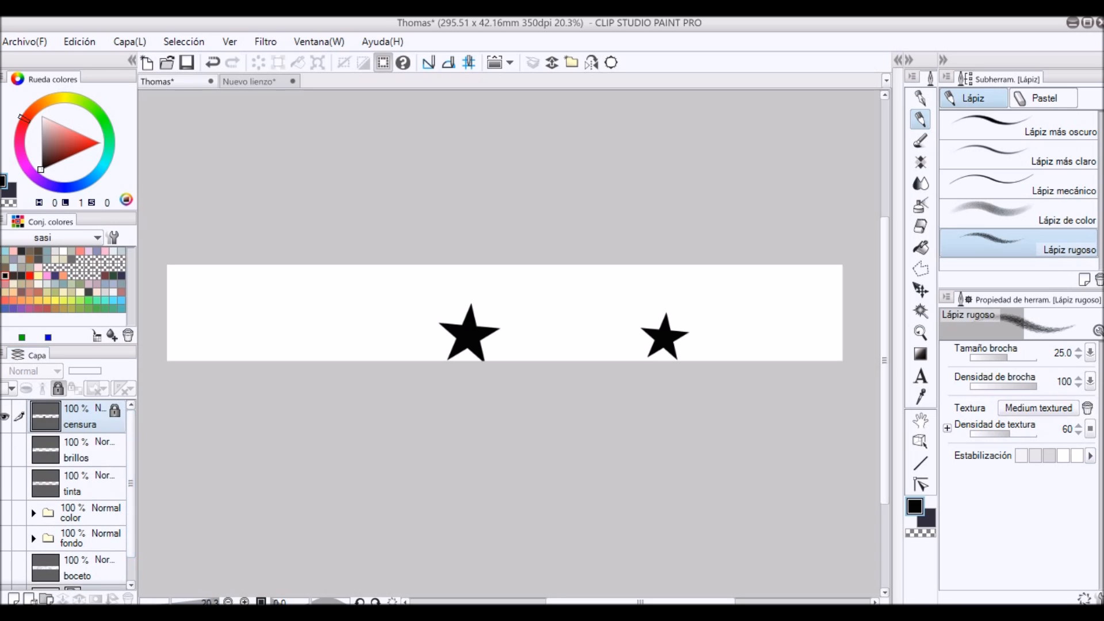
pyautogui.click(5, 416)
pyautogui.click(6, 415)
pyautogui.click(5, 415)
pyautogui.click(5, 416)
# Select the boceto layer, add a new raster layer above it and delete that new layer again.
pyautogui.moveTo(132, 483); pyautogui.dragTo(131, 506)
pyautogui.click(80, 540)
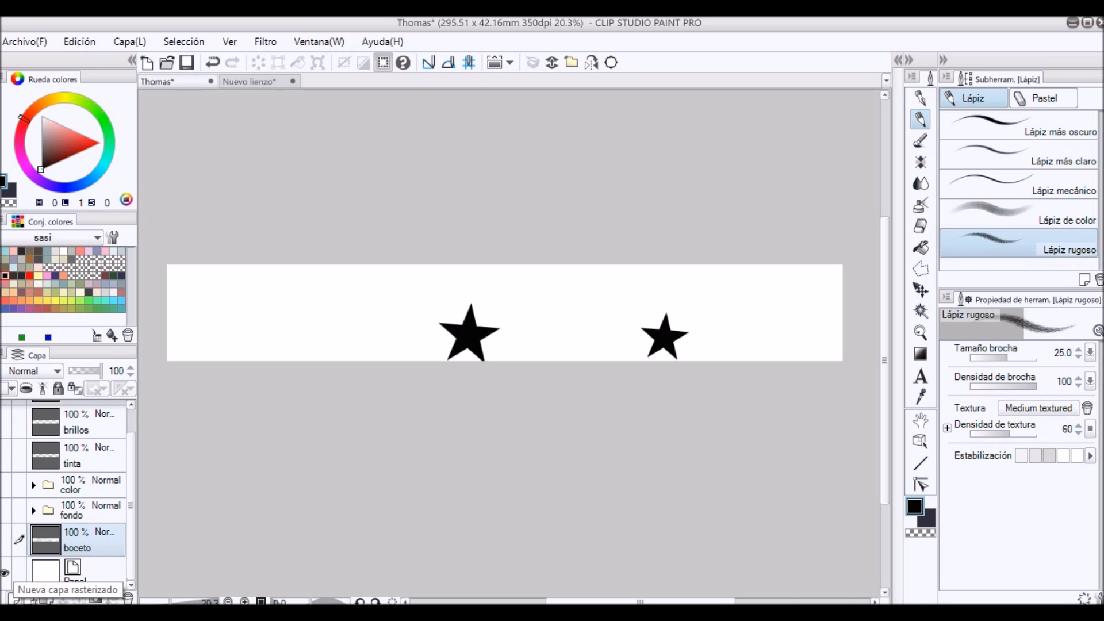
pyautogui.click(14, 598)
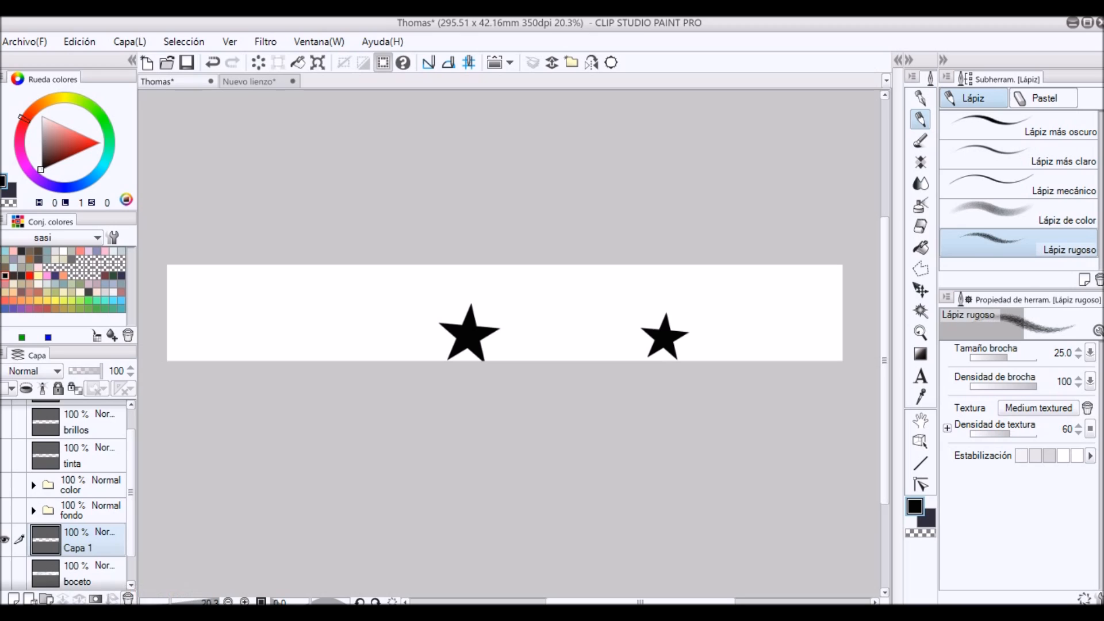
pyautogui.click(128, 599)
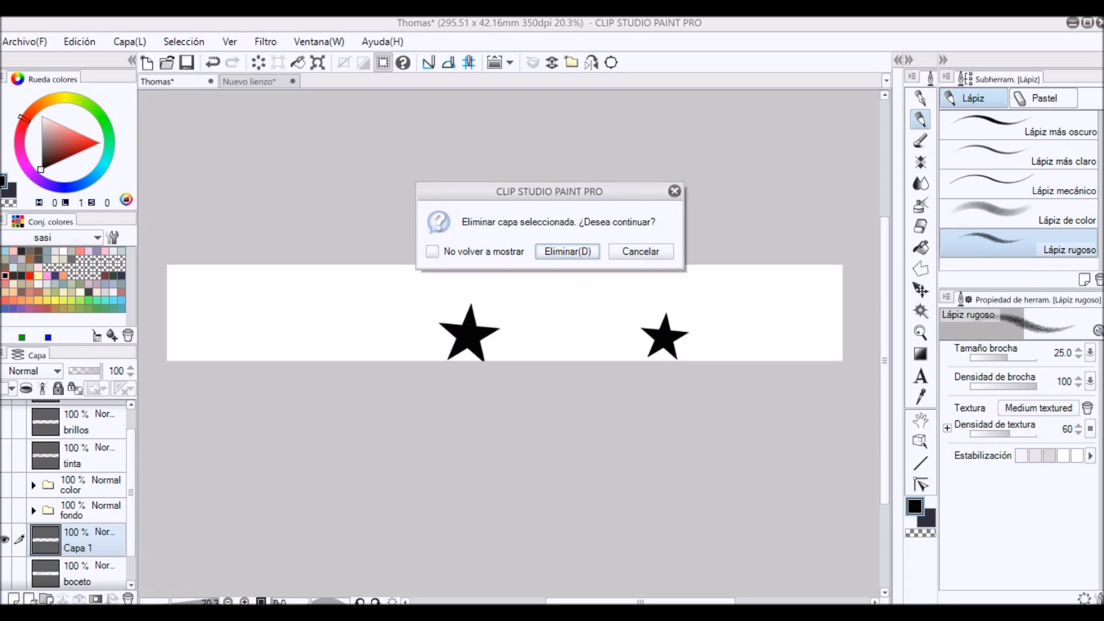
pyautogui.press('Return')
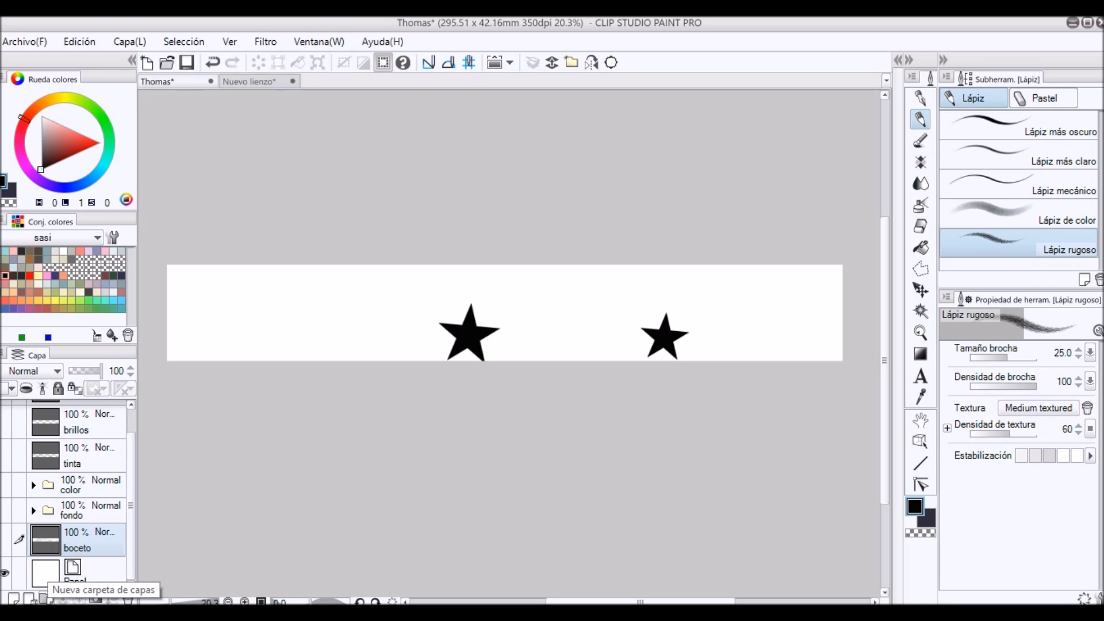
# Create a layer folder above the boceto layer and move boceto into it, keeping the folder's default name.
pyautogui.click(45, 598)
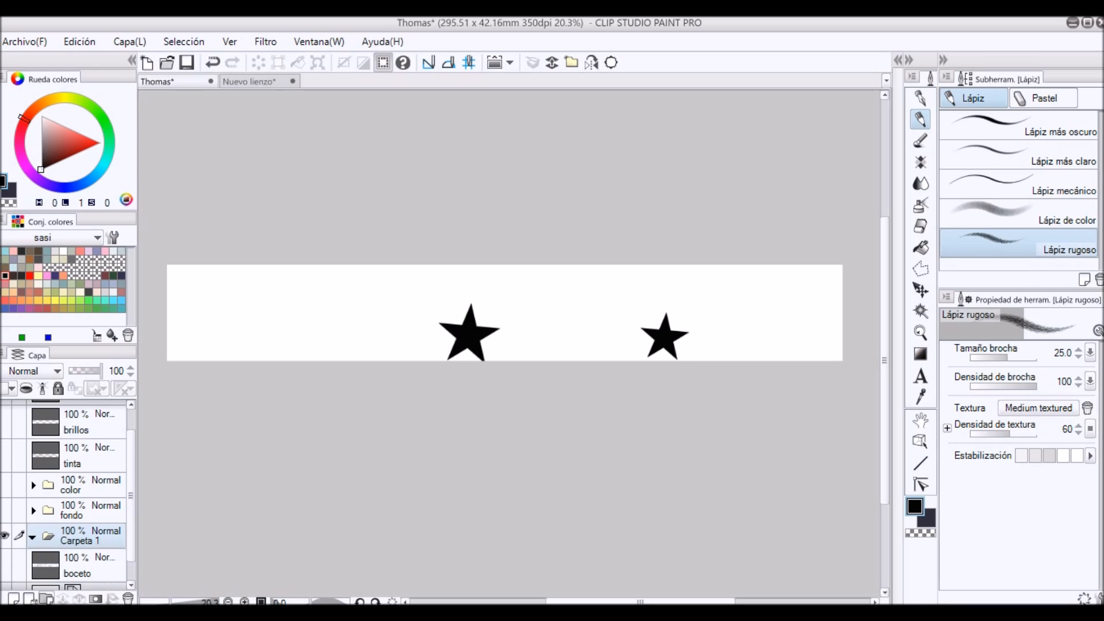
pyautogui.moveTo(131, 496); pyautogui.dragTo(130, 513)
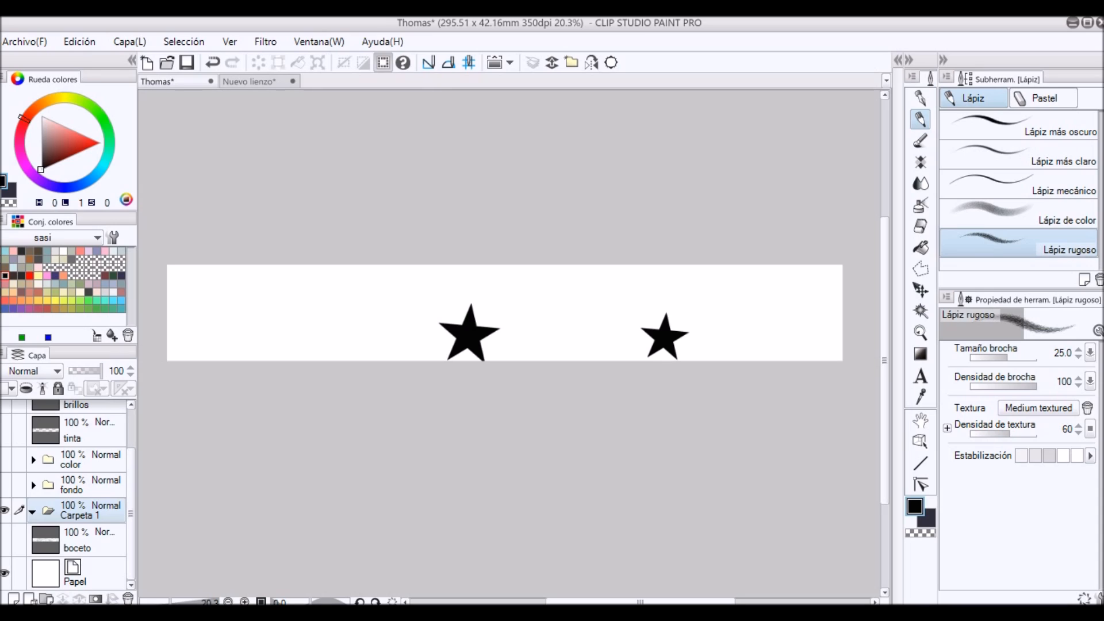
pyautogui.doubleClick(81, 515)
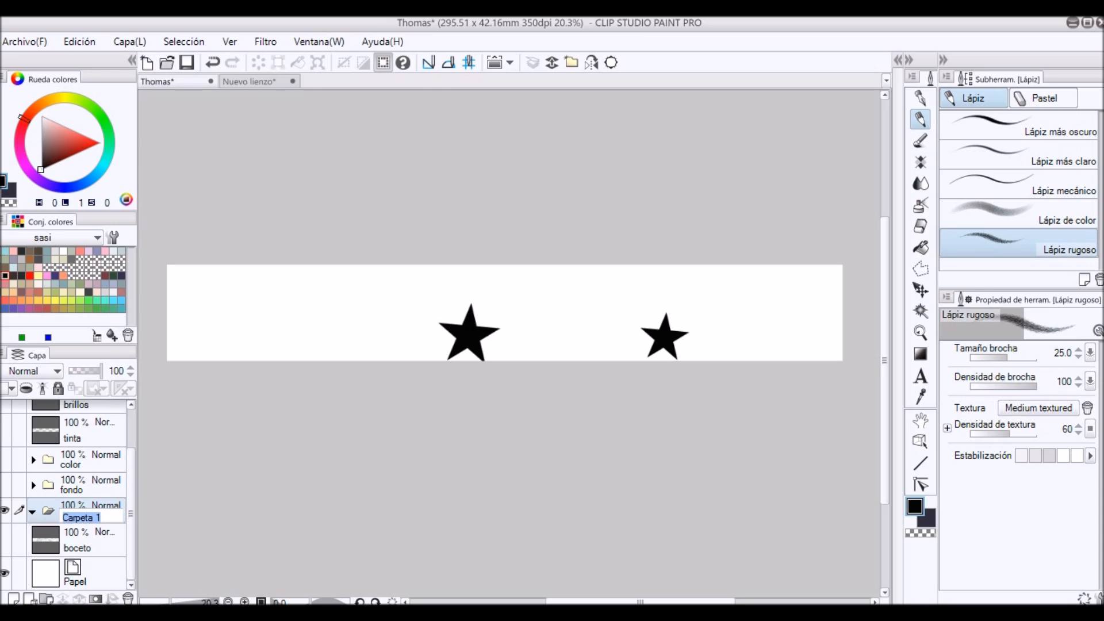
pyautogui.press('Return')
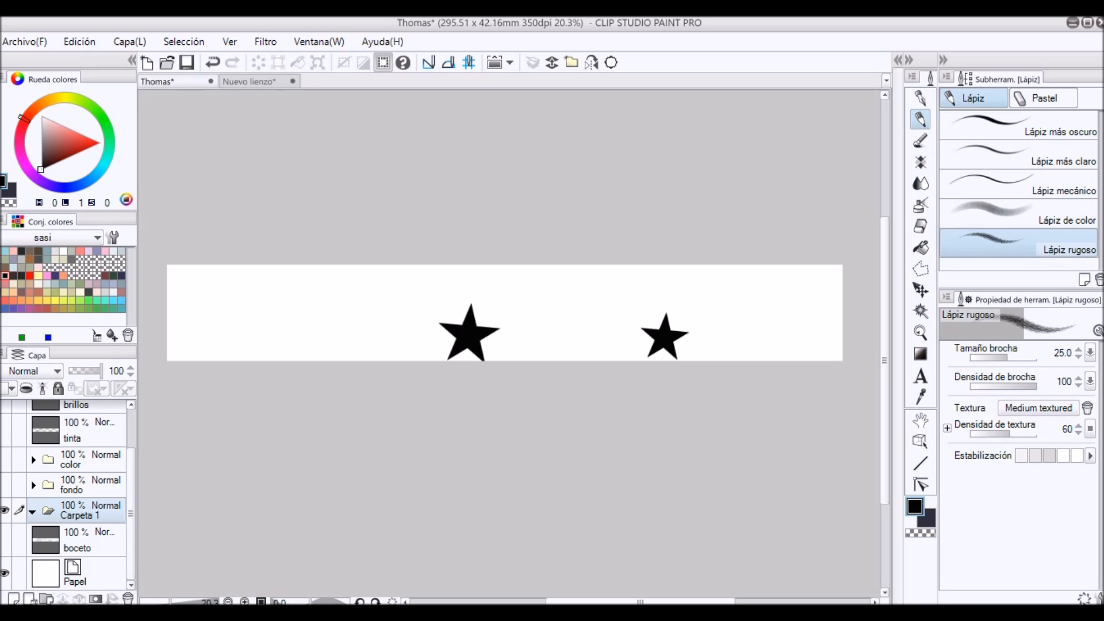
pyautogui.click(80, 540)
pyautogui.moveTo(80, 540); pyautogui.dragTo(62, 510)
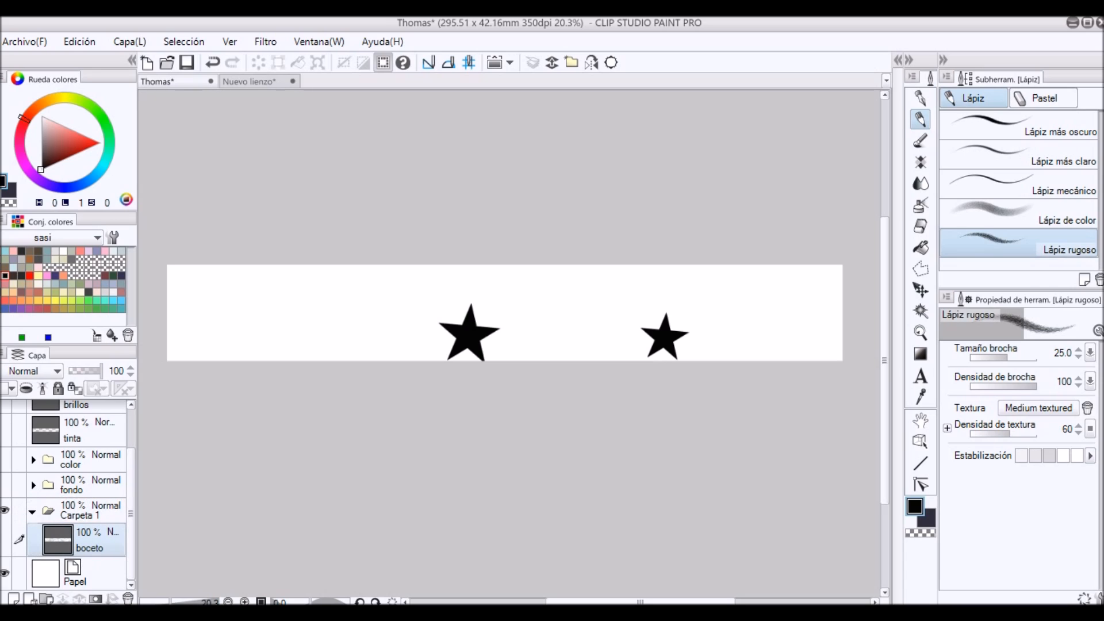
# Undo moving the boceto layer into the folder and creating the folder.
pyautogui.hotkey('ctrl', 'z')
pyautogui.hotkey('ctrl', 'z')
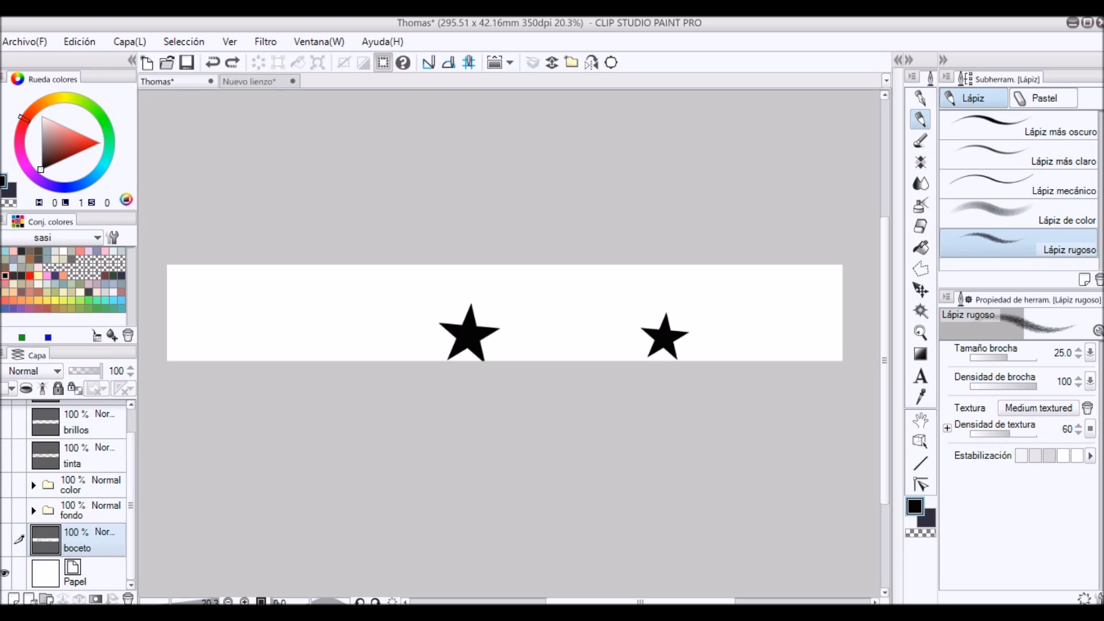
pyautogui.hotkey('ctrl', 'z')
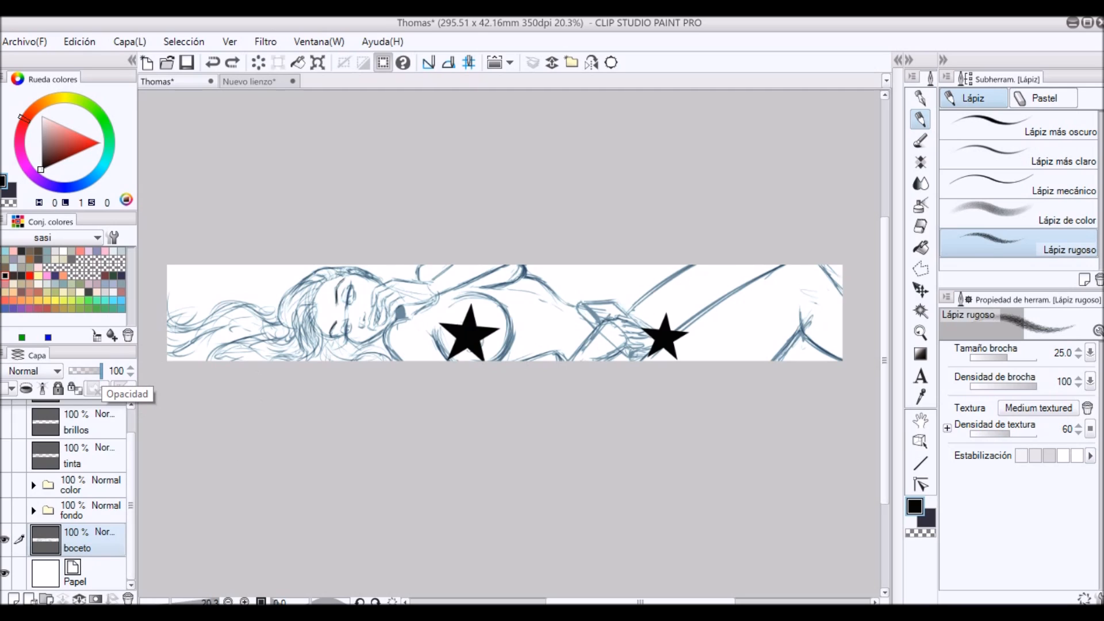
# Lower the boceto layer's opacity to 30% and make the tinta layer visible over the sketch.
pyautogui.moveTo(99, 371); pyautogui.dragTo(78, 371)
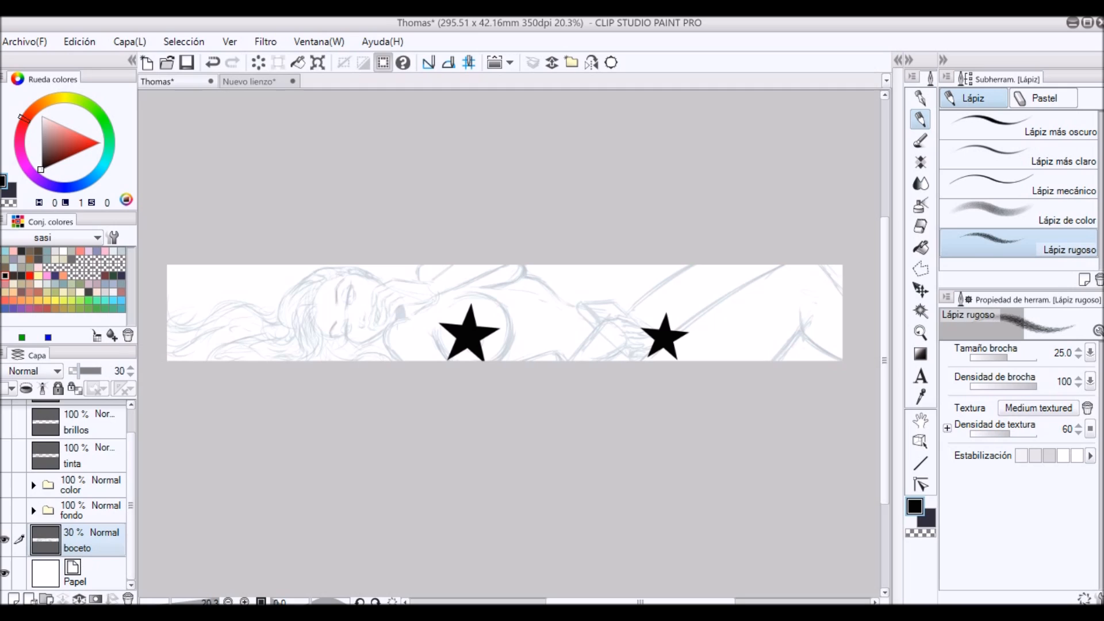
pyautogui.click(89, 455)
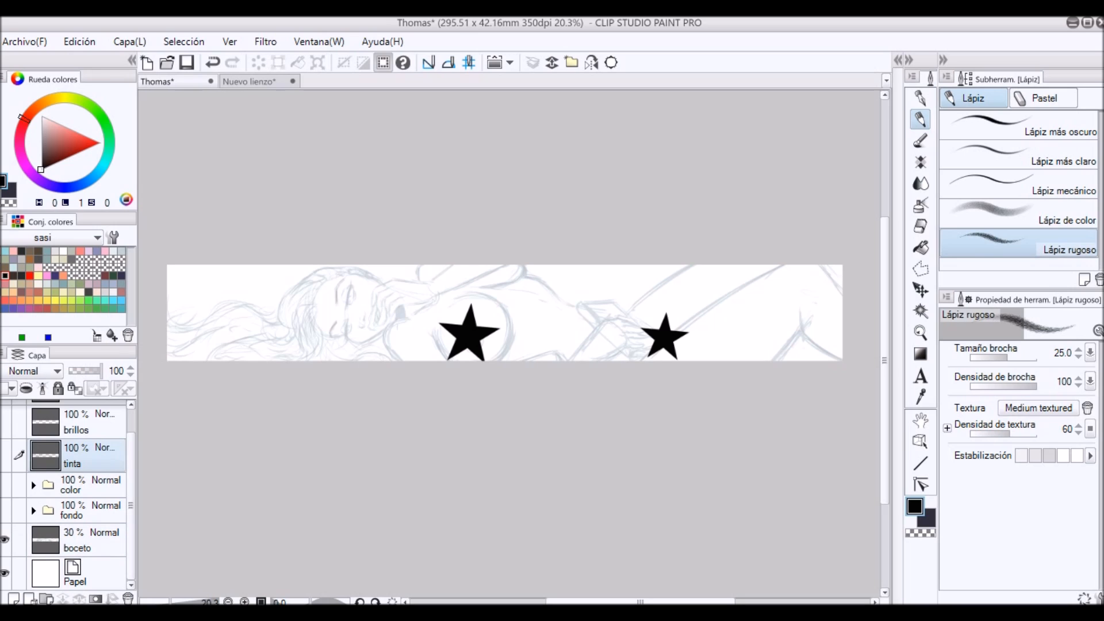
pyautogui.click(5, 455)
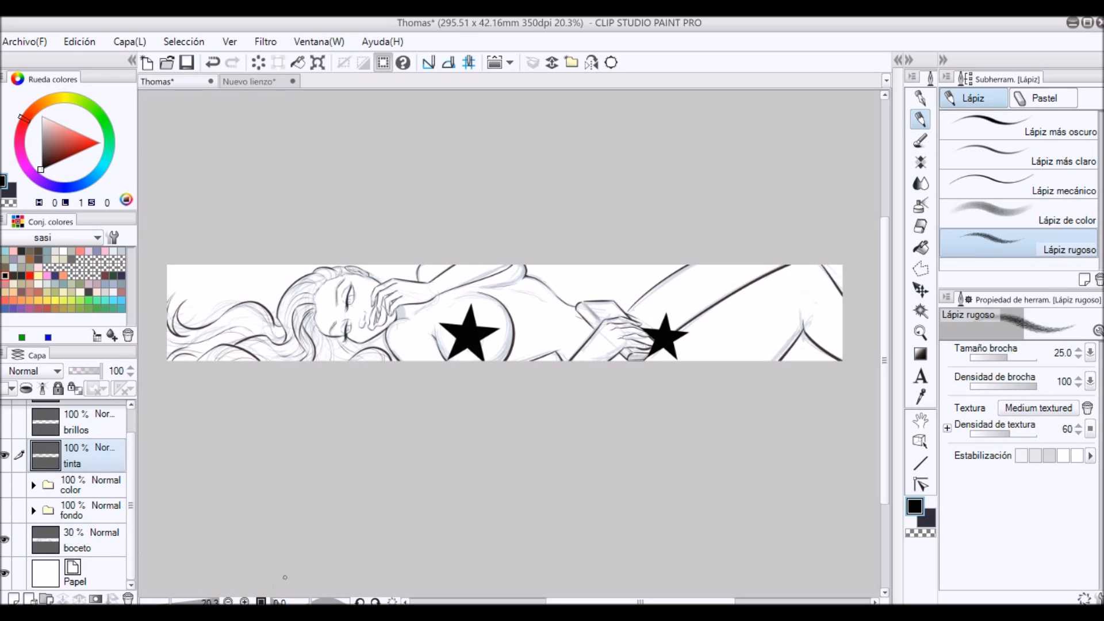
# Expand the color folder, select the Flats layer inside it and make it visible.
pyautogui.scroll(2, 592, 312)
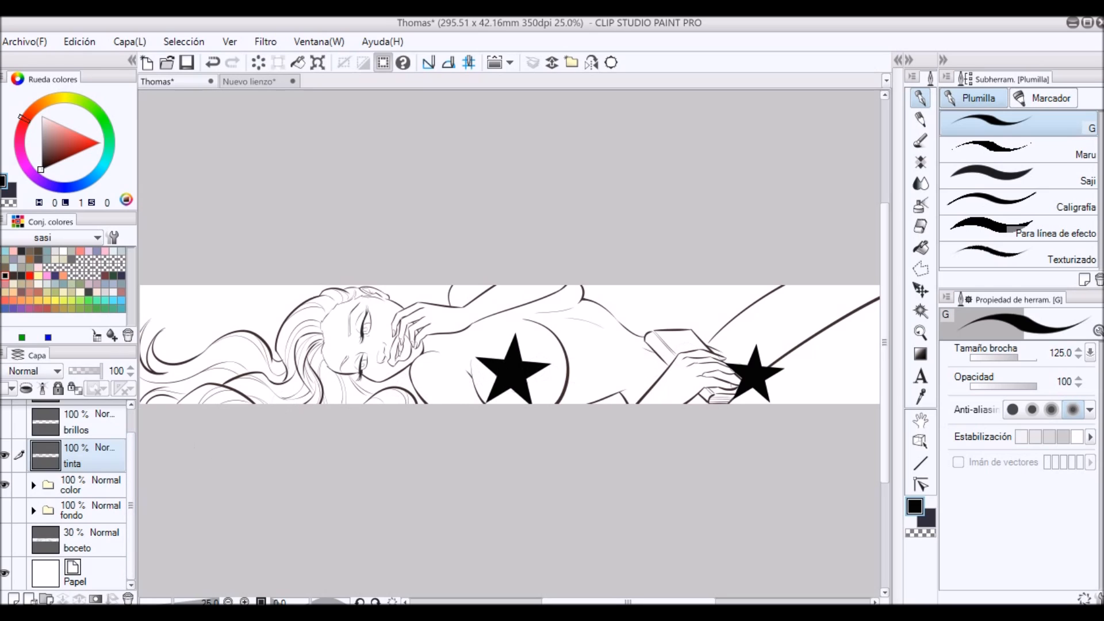
pyautogui.click(32, 485)
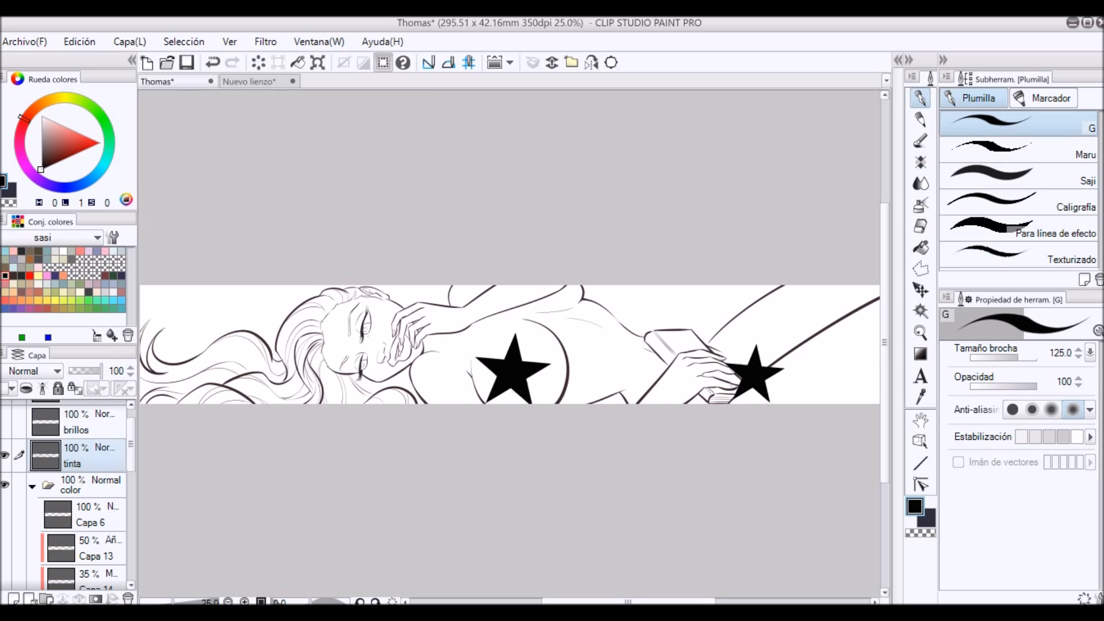
pyautogui.scroll(-3, 63, 494)
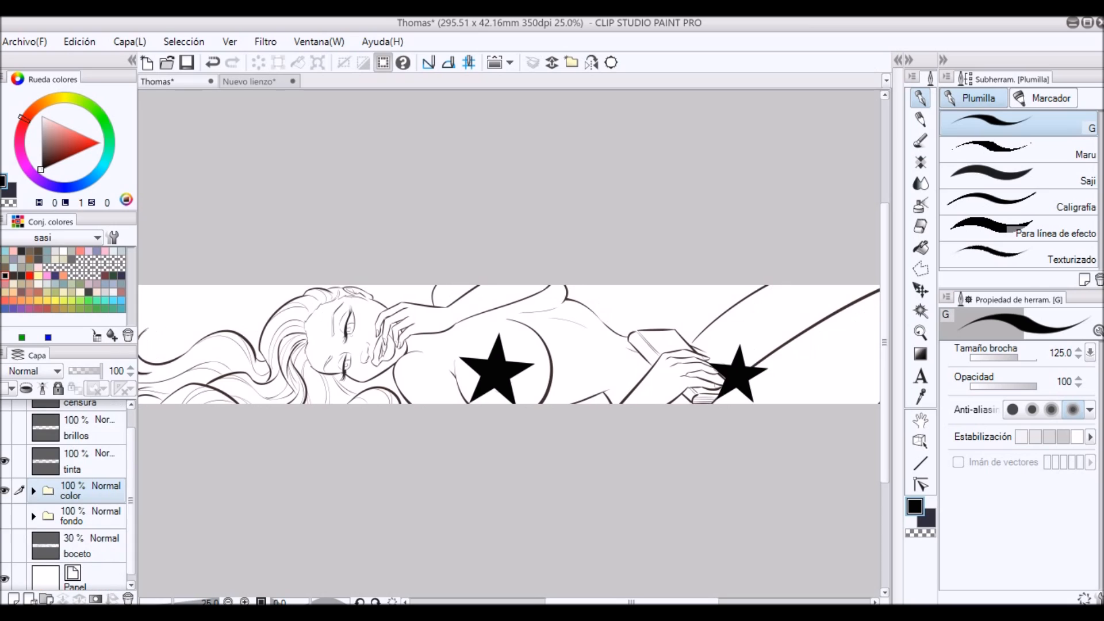
pyautogui.click(32, 491)
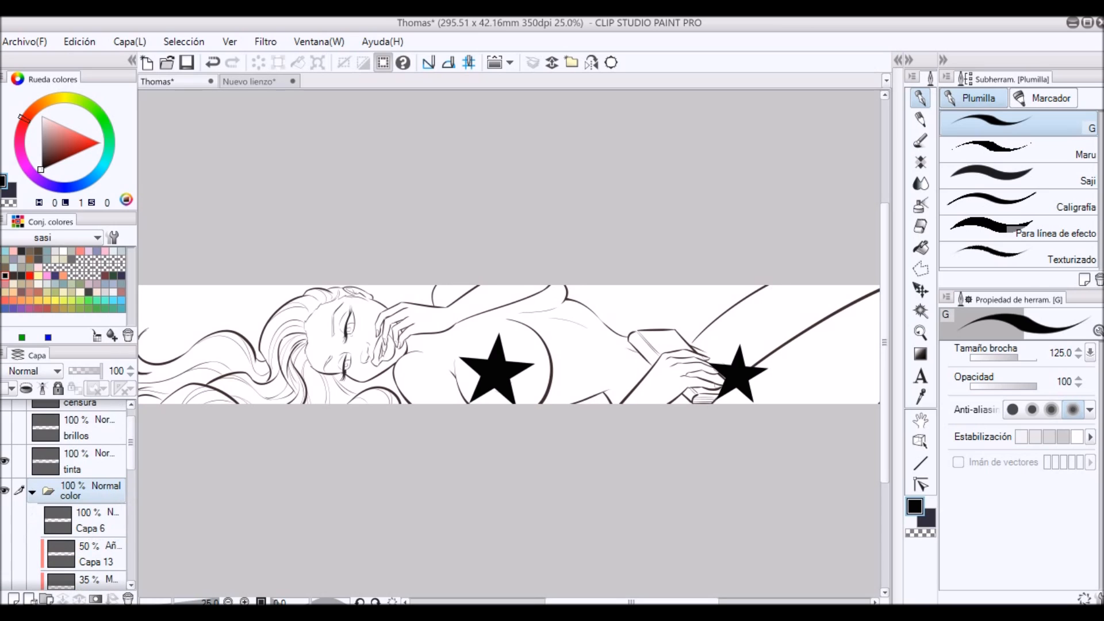
pyautogui.scroll(-10, 69, 495)
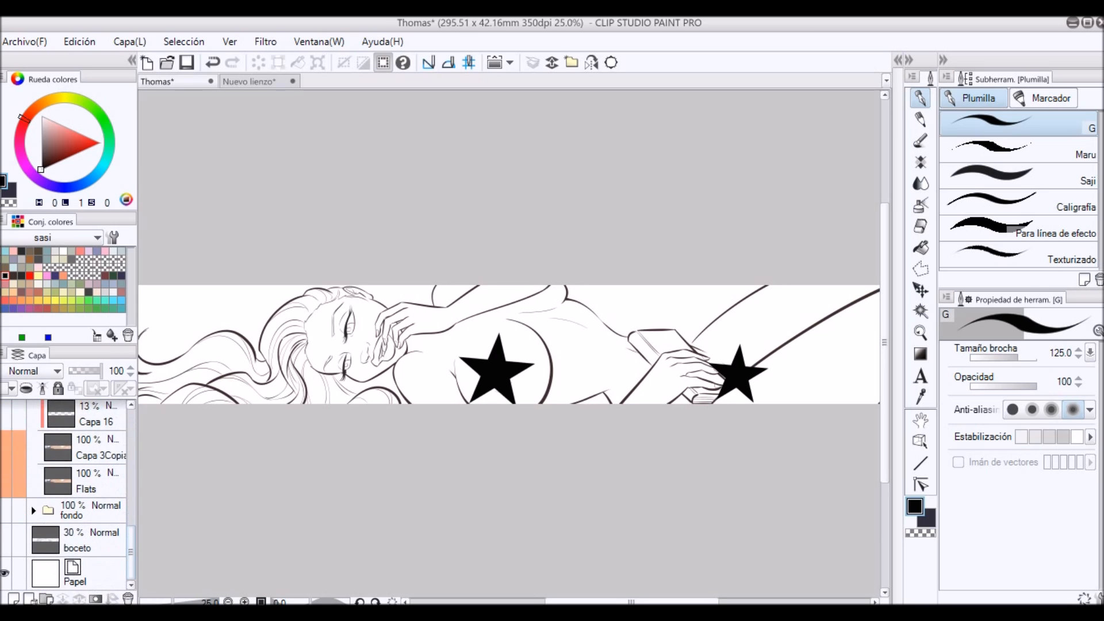
pyautogui.scroll(1, 66, 495)
pyautogui.click(86, 521)
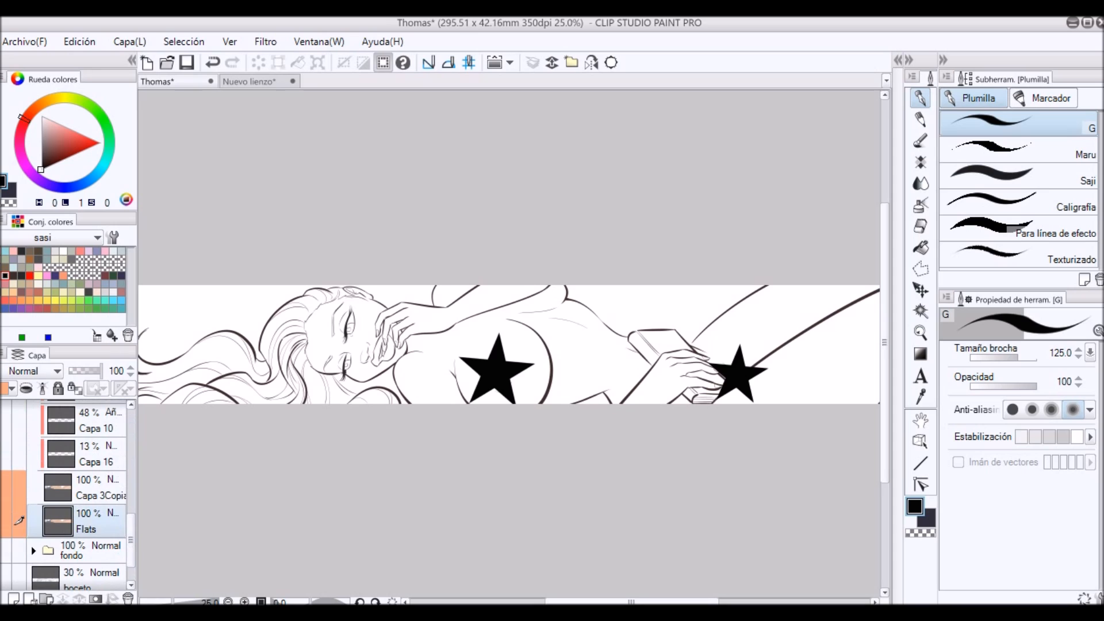
pyautogui.click(5, 521)
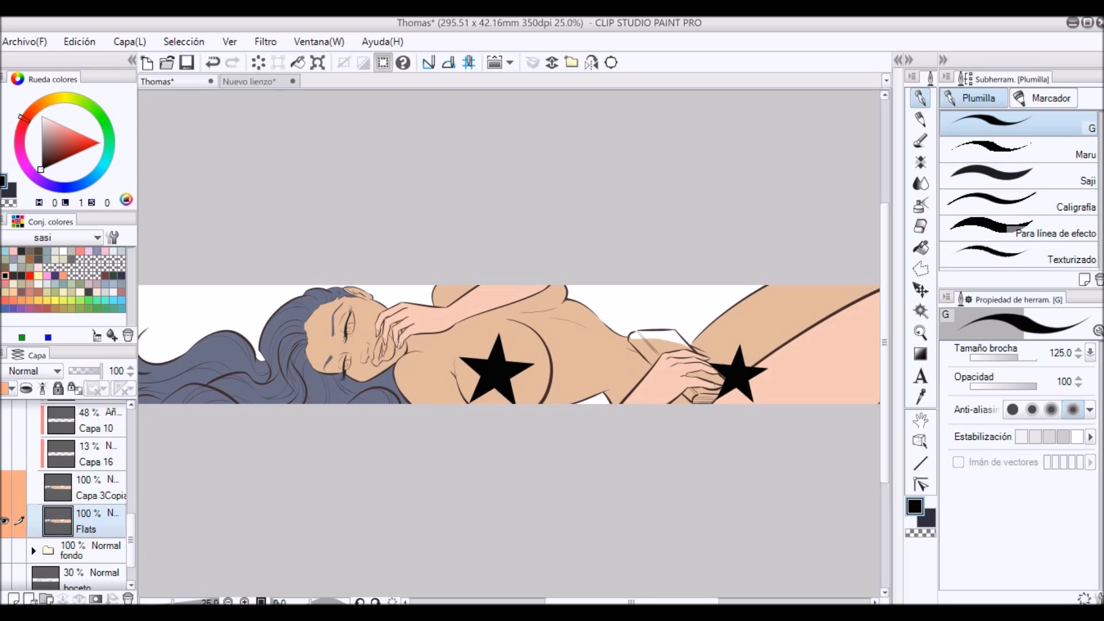
# Try selecting the hair's flat color on the Flats layer with Auto Select referring only to the edited layer, and undo the selection.
pyautogui.click(921, 311)
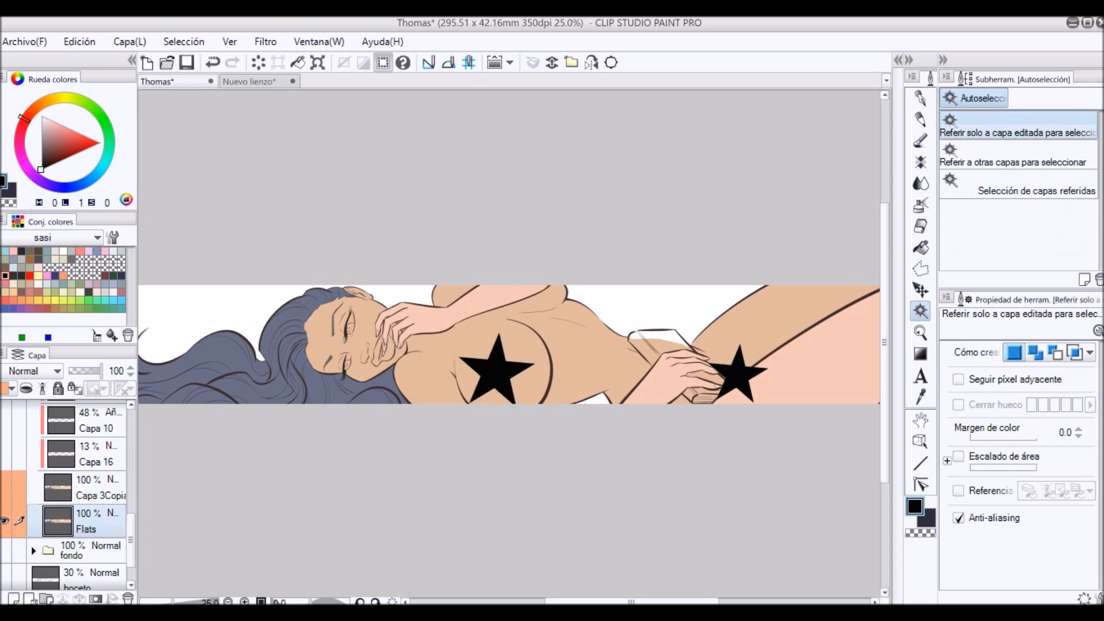
pyautogui.click(734, 375)
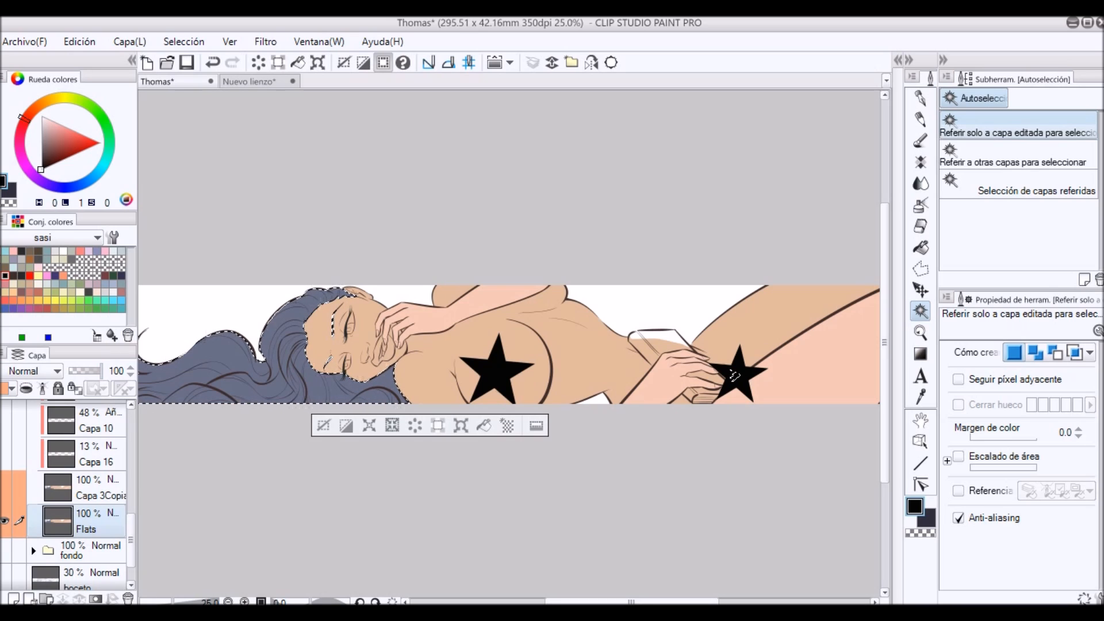
pyautogui.hotkey('ctrl', 'z')
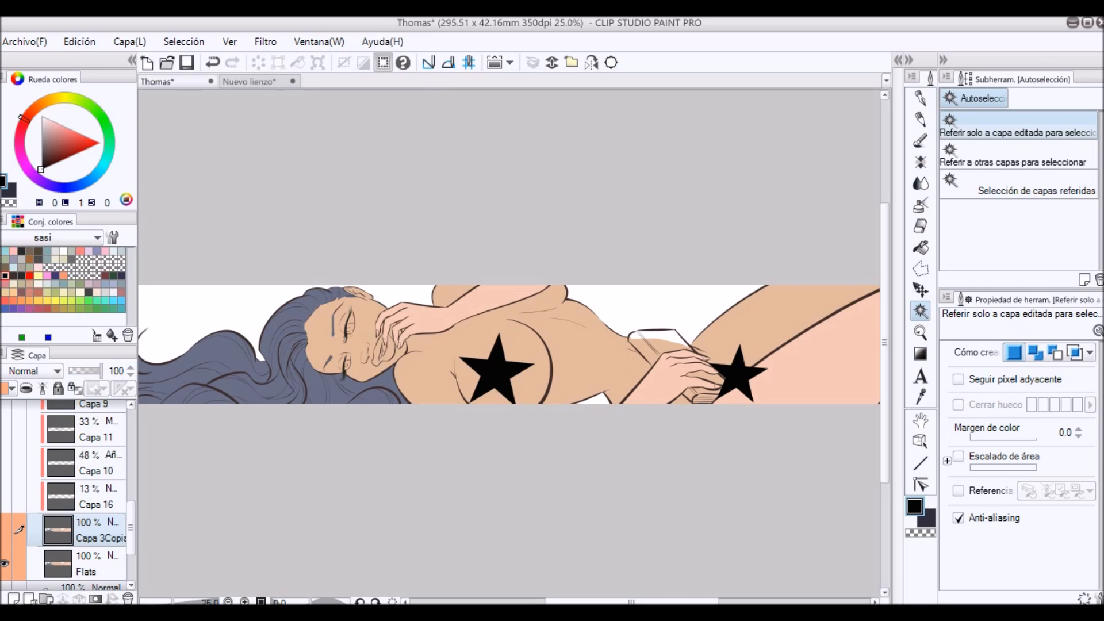
# Make the layers Capa 3Copia, Capa 16, Capa 10, Capa 11 and Capa 9 in the color folder visible.
pyautogui.click(5, 529)
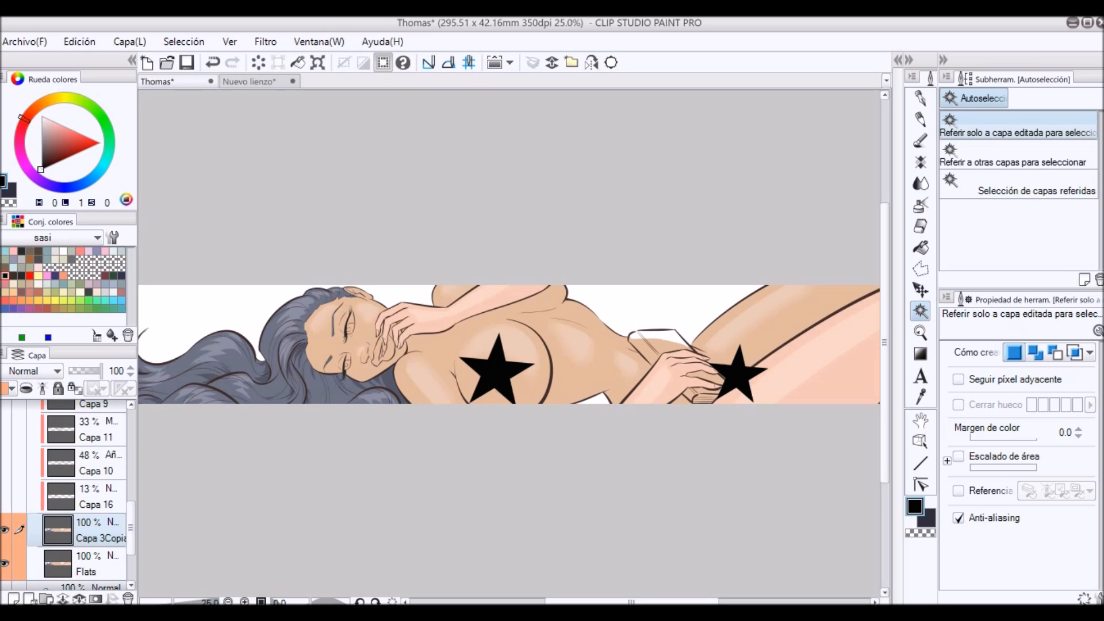
pyautogui.click(5, 496)
pyautogui.click(4, 462)
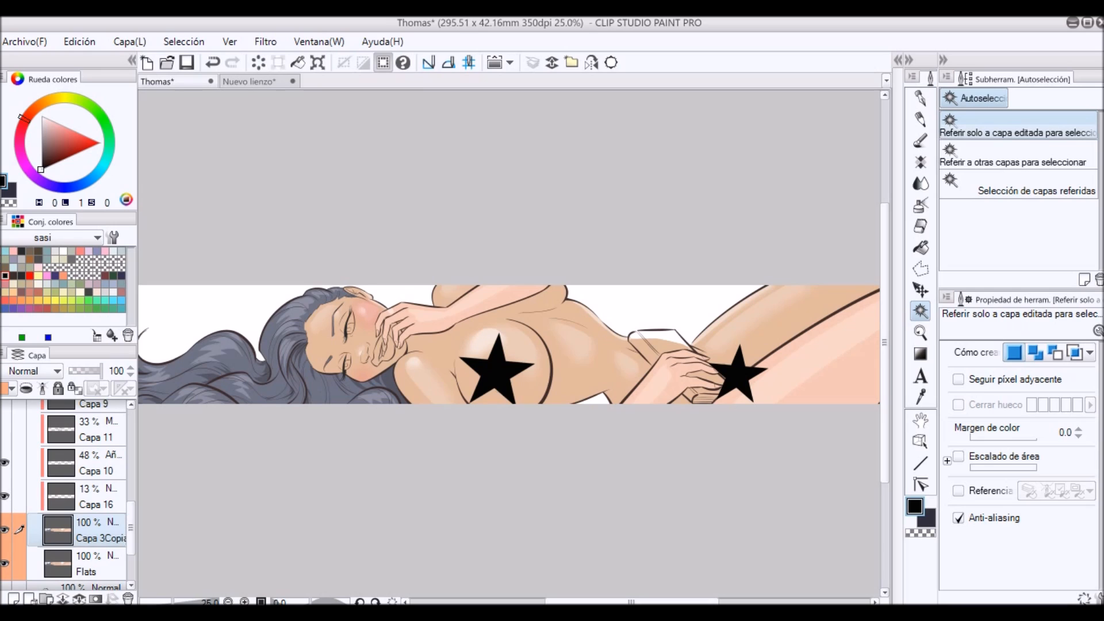
pyautogui.scroll(1, 5, 460)
pyautogui.click(4, 451)
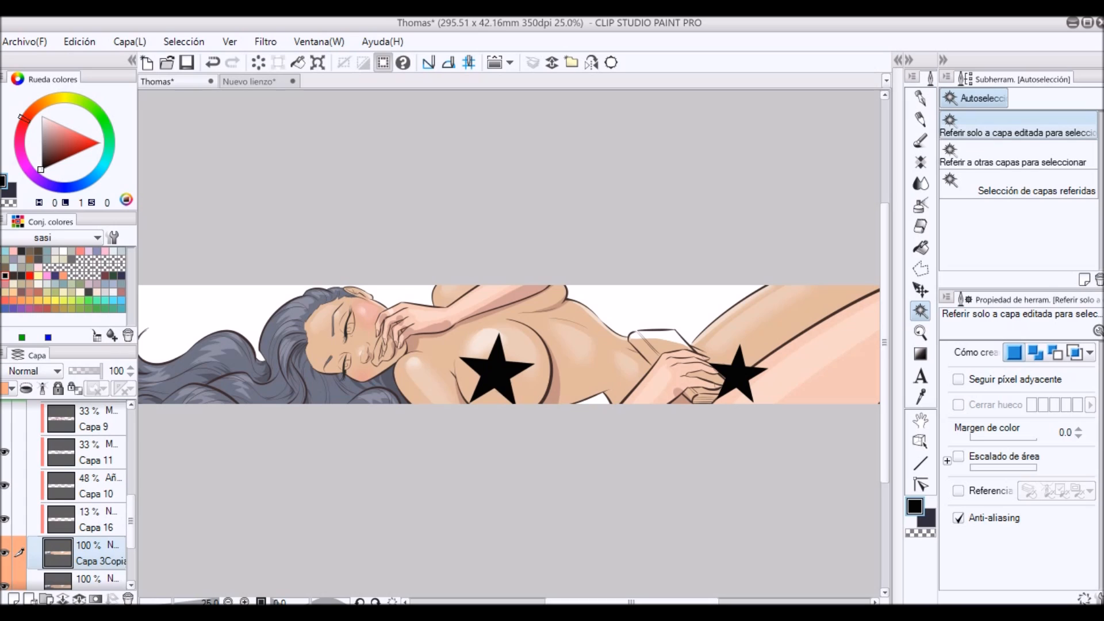
pyautogui.click(5, 418)
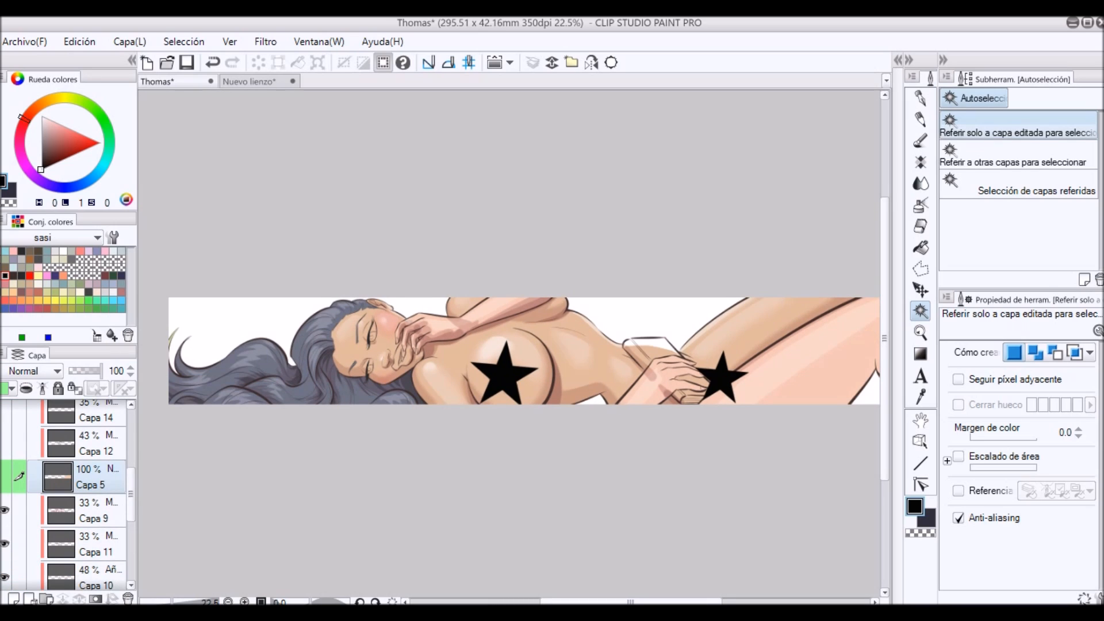
# Make the Capa 5 layer with the eye, lip and hand colors visible.
pyautogui.scroll(3, 404, 351)
pyautogui.moveTo(433, 377); pyautogui.dragTo(624, 377)
pyautogui.scroll(2, 624, 377)
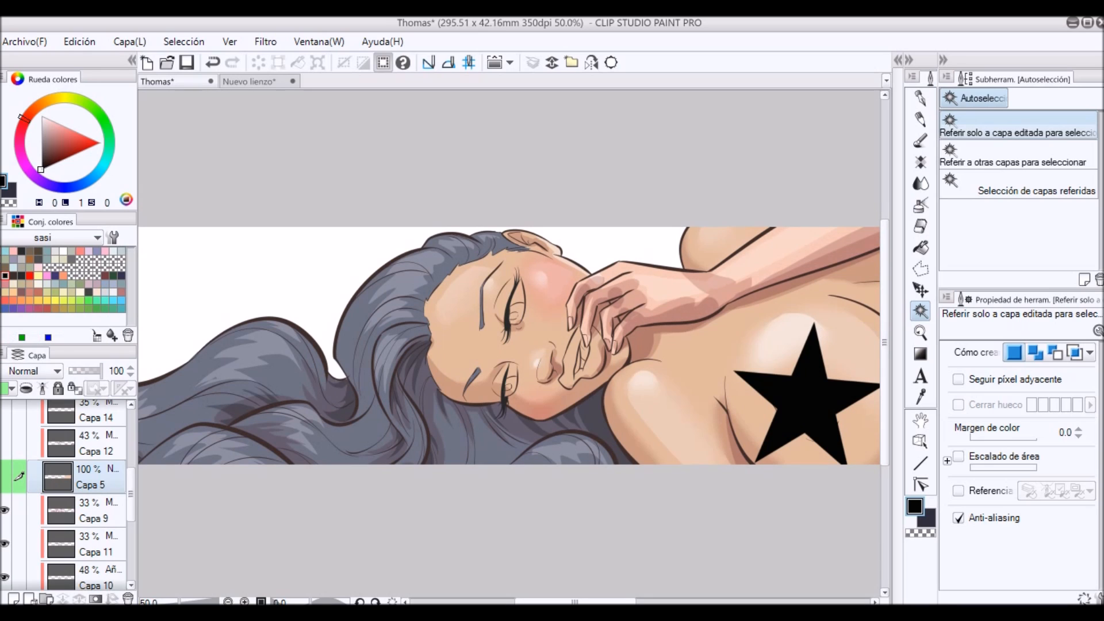
pyautogui.click(5, 476)
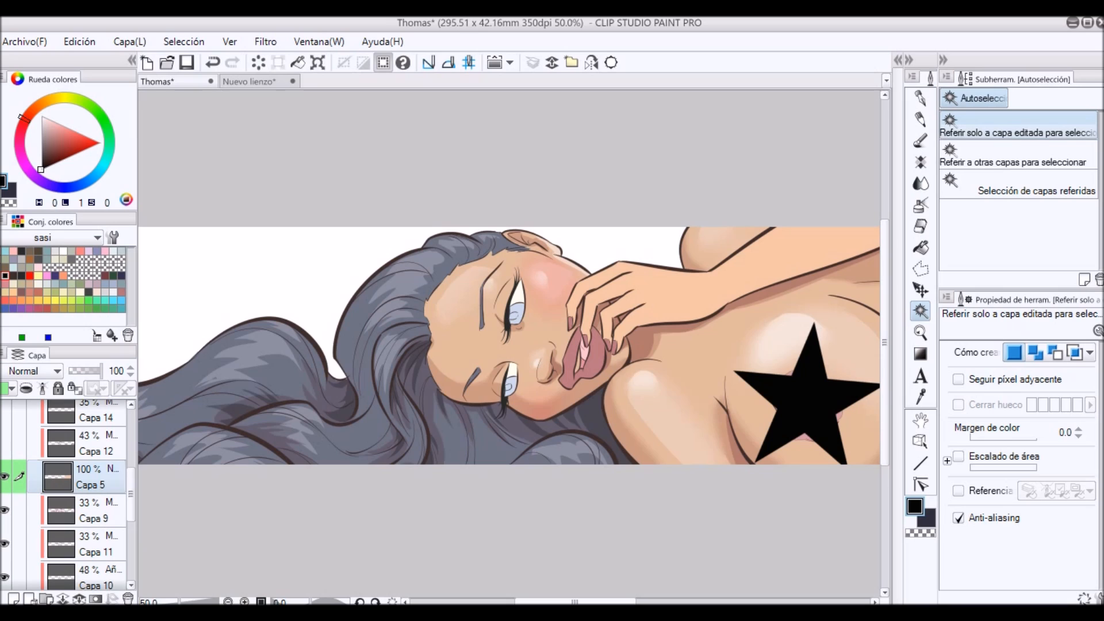
# Make the shading and light layers Capa 12, Capa 14 and Capa 13 in the color folder visible.
pyautogui.moveTo(131, 494); pyautogui.dragTo(131, 476)
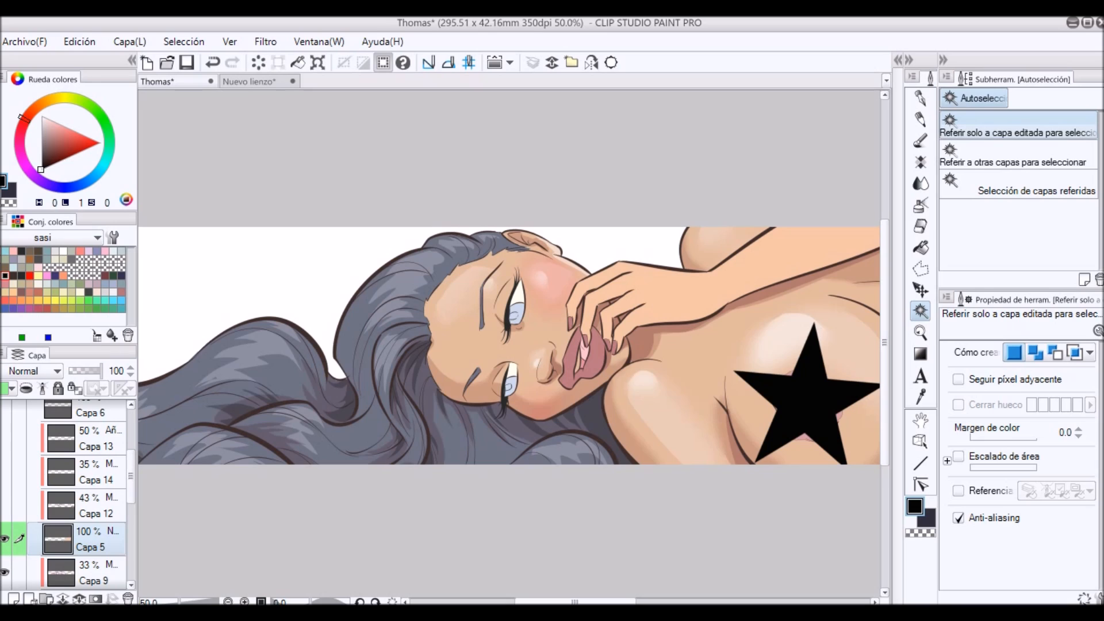
pyautogui.click(5, 505)
pyautogui.click(4, 472)
pyautogui.click(5, 439)
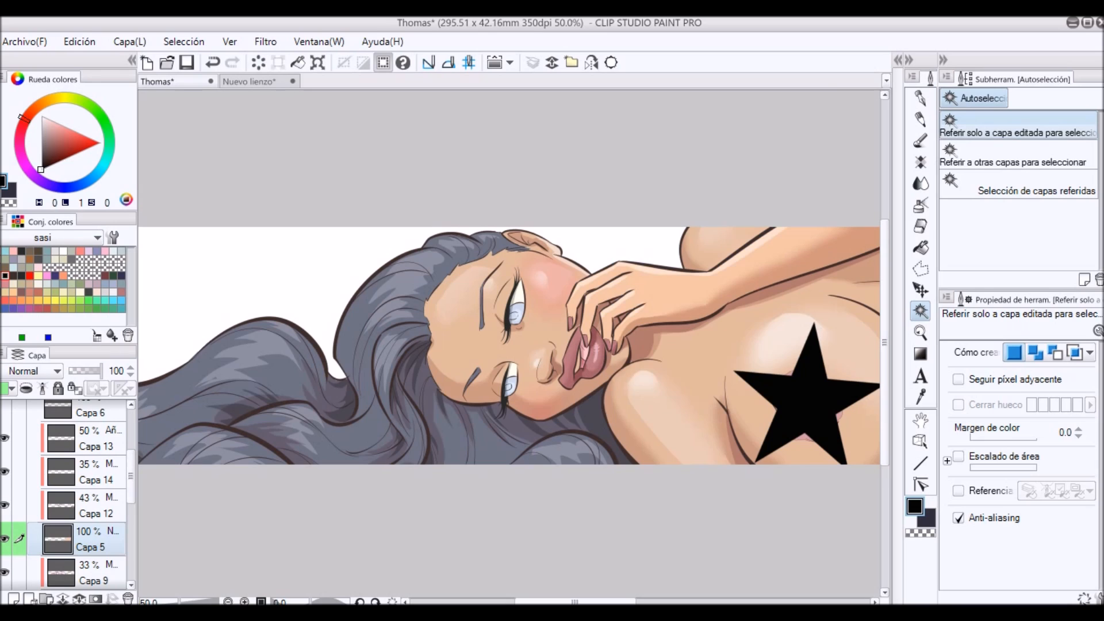
# Select the brillos highlights layer above the tinta layer and make it visible.
pyautogui.scroll(1, 68, 494)
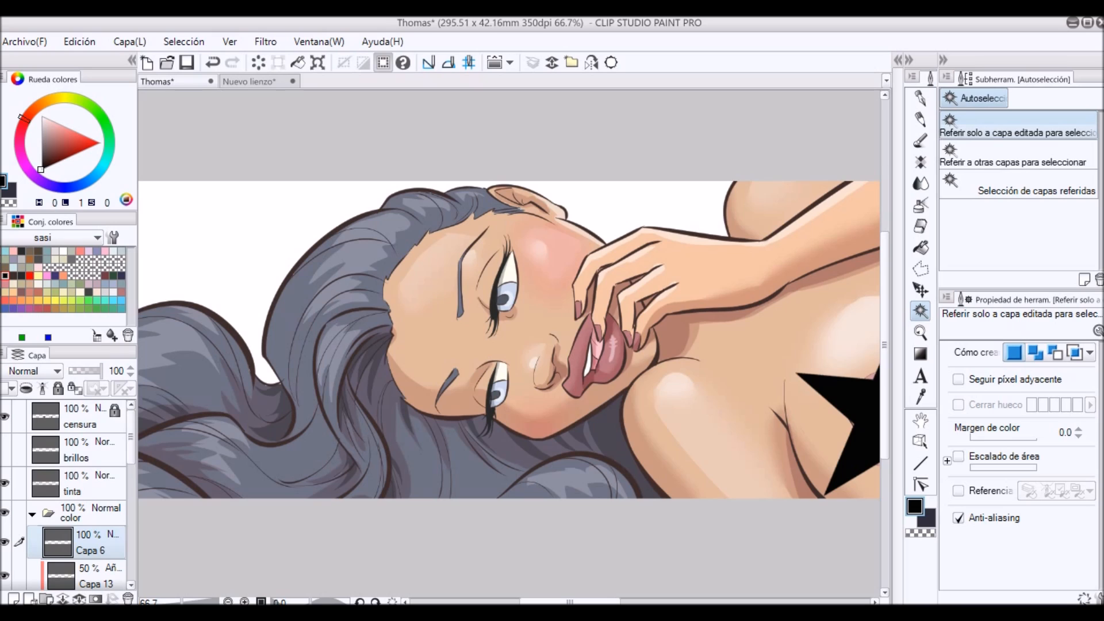
pyautogui.click(78, 450)
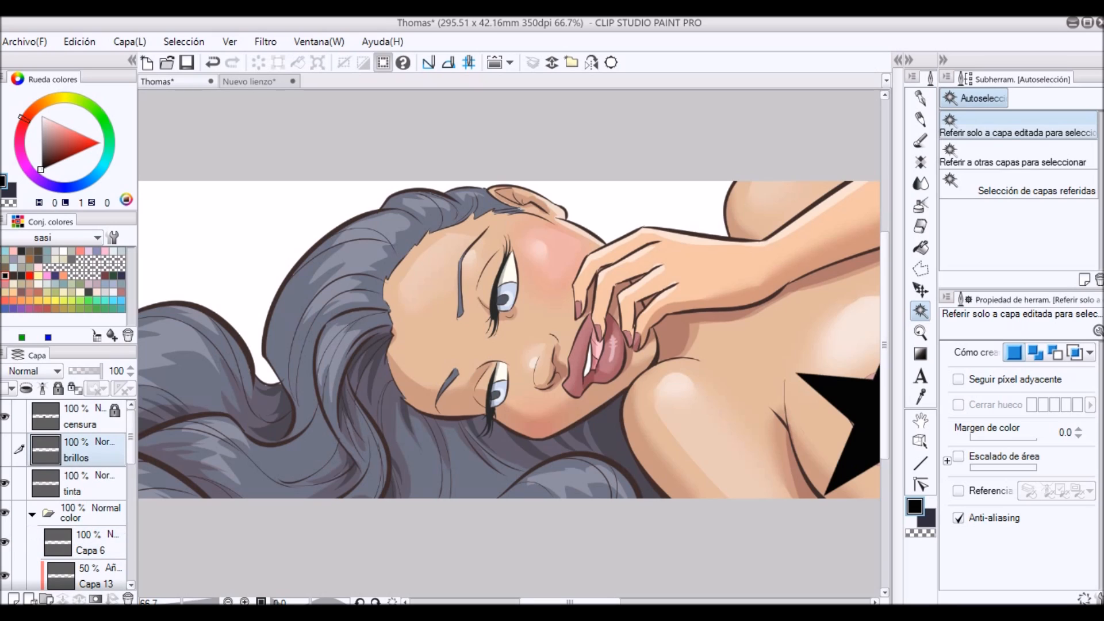
pyautogui.click(5, 449)
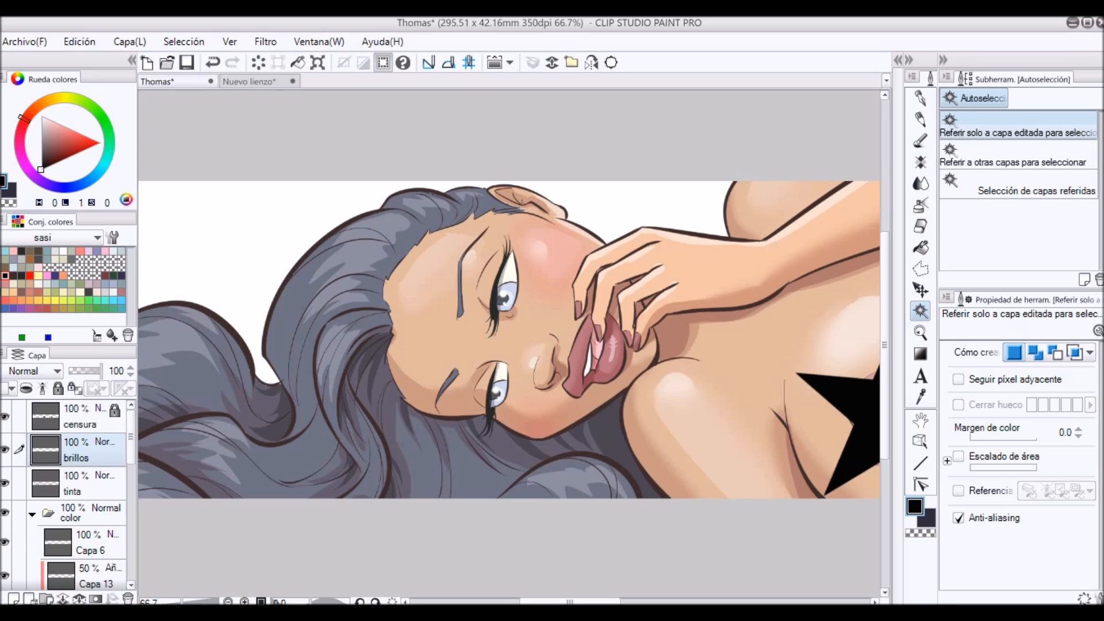
pyautogui.scroll(-1, 508, 339)
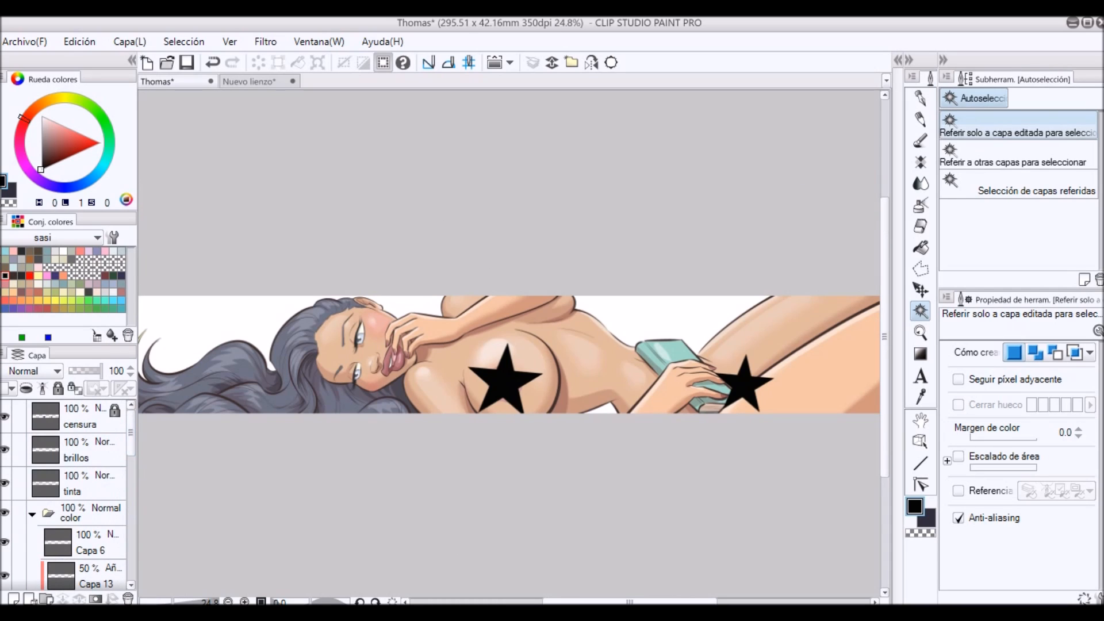
# Make the layers Capa 7, Capa 8 and the dot pattern layer in the fondo folder visible.
pyautogui.scroll(-5, 68, 494)
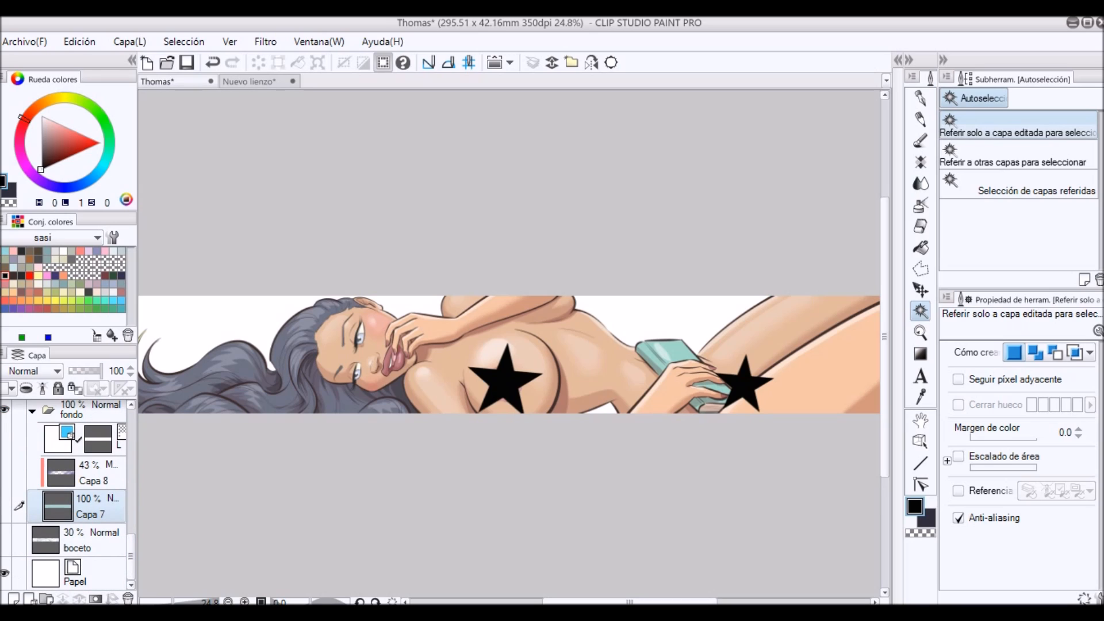
pyautogui.click(5, 506)
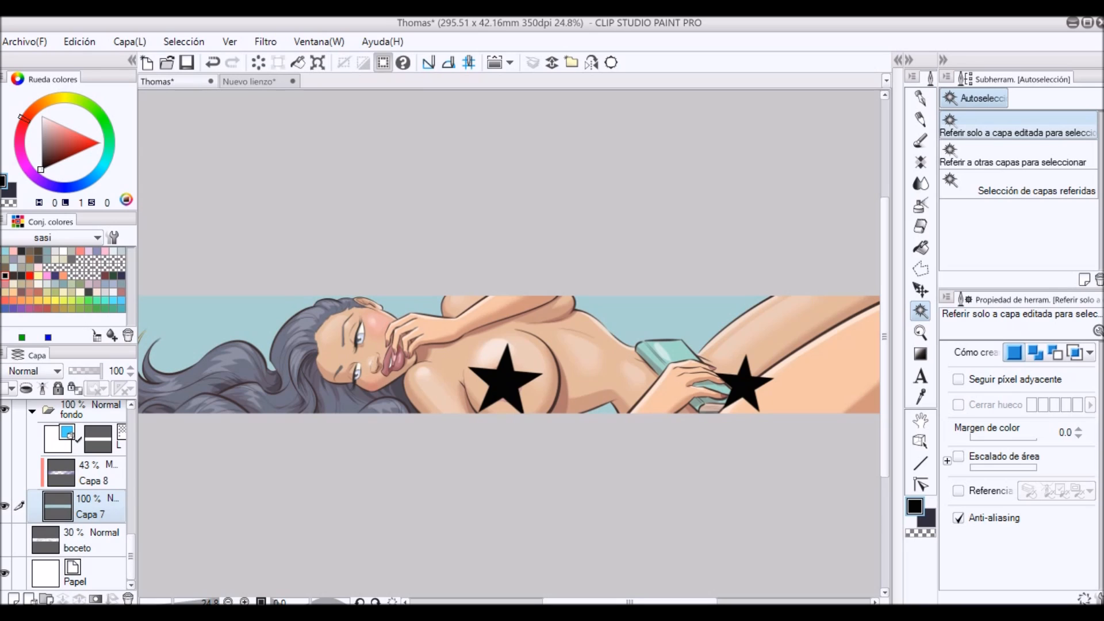
pyautogui.click(4, 471)
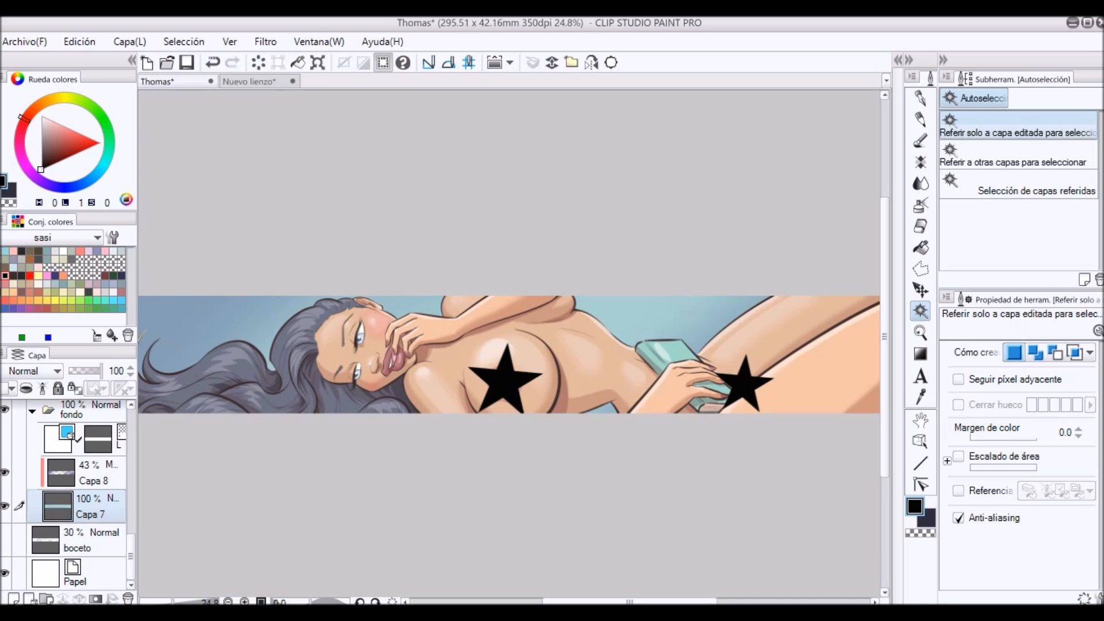
pyautogui.click(98, 439)
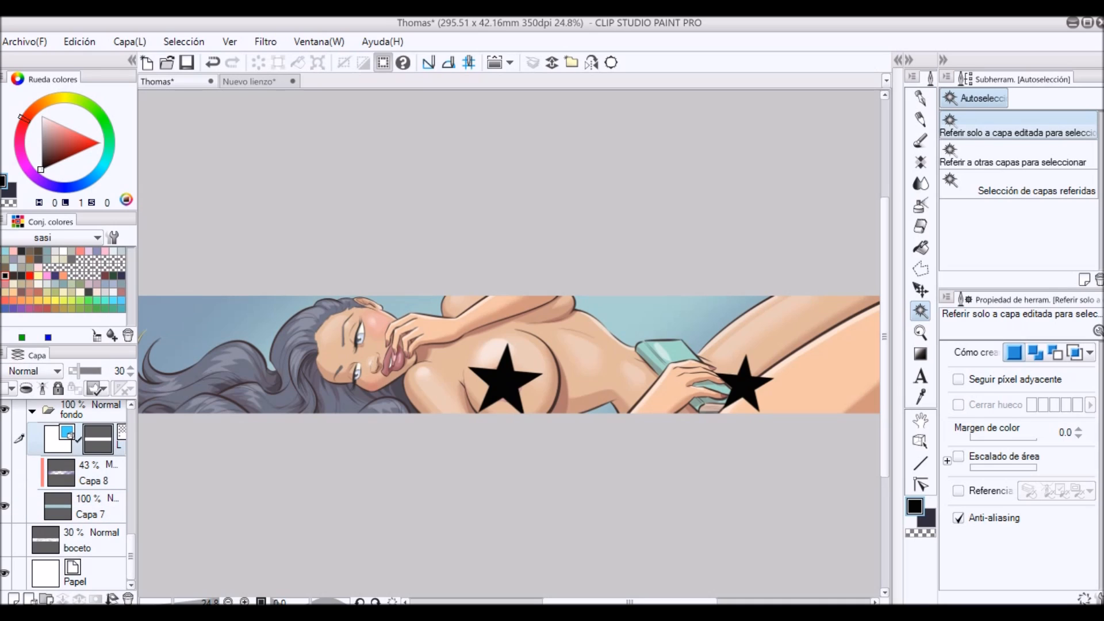
pyautogui.click(5, 439)
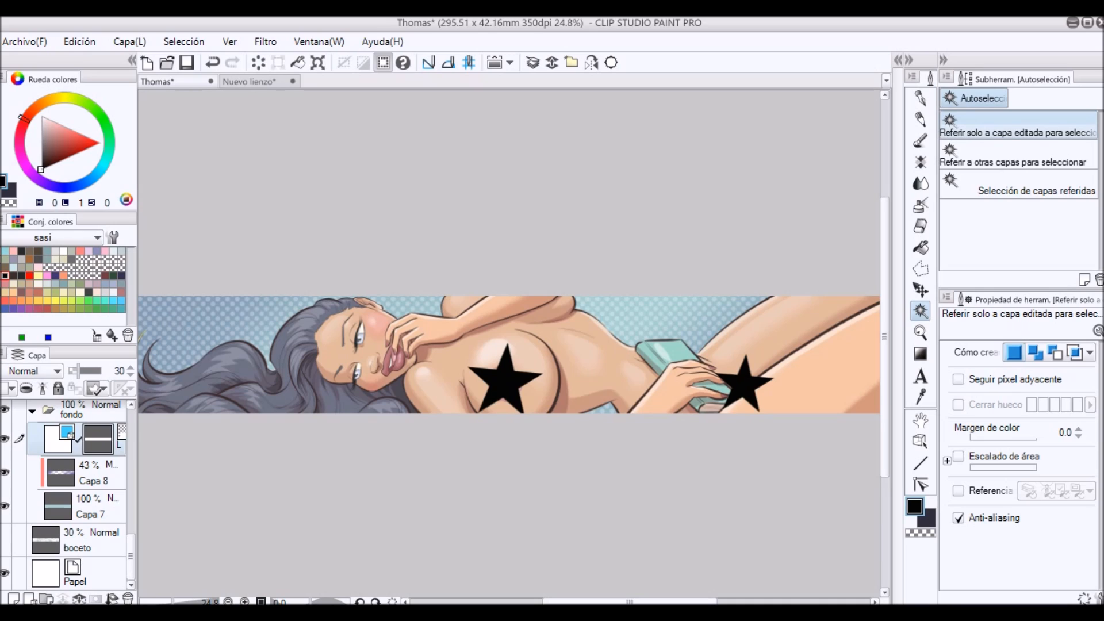
# Browse the monochromatic pattern materials, viewing the Pattern and Cross-hatching categories.
pyautogui.click(898, 60)
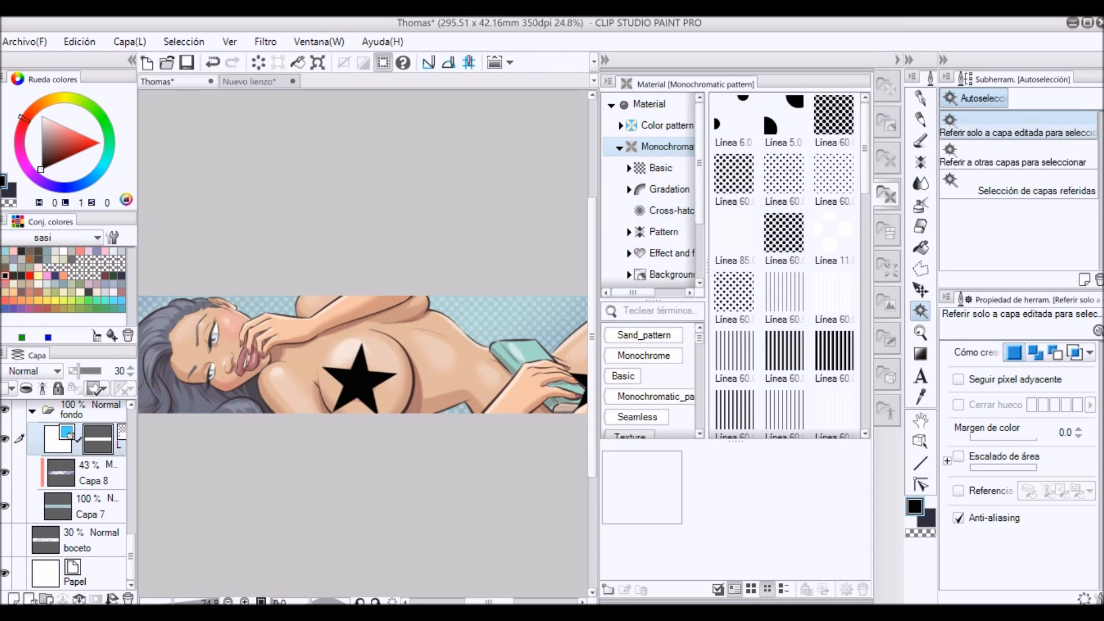
pyautogui.scroll(-3, 650, 189)
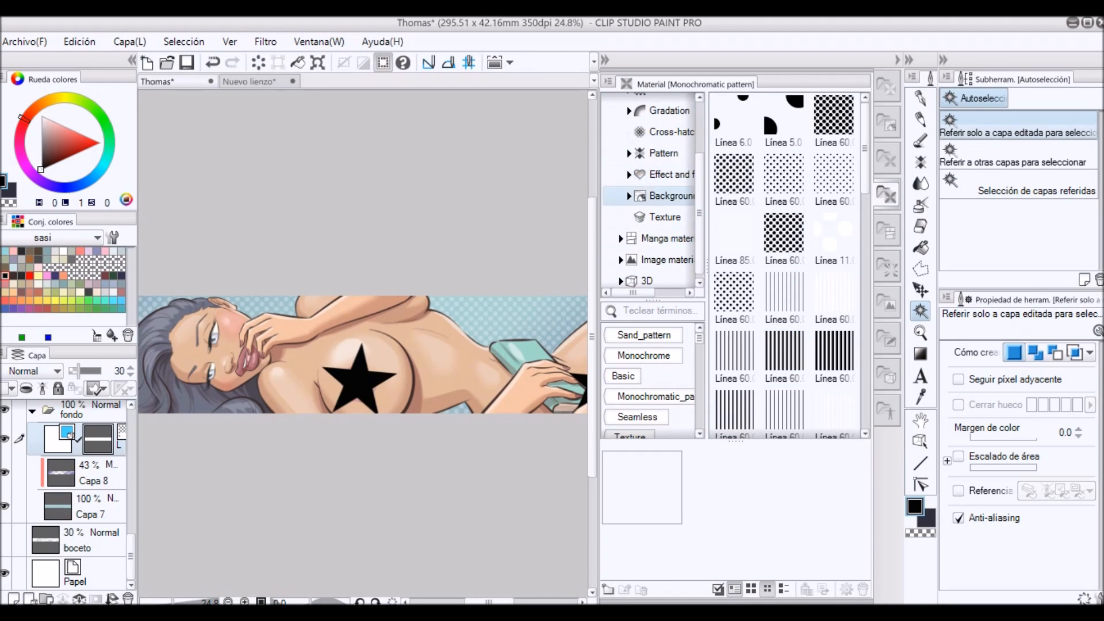
pyautogui.click(662, 153)
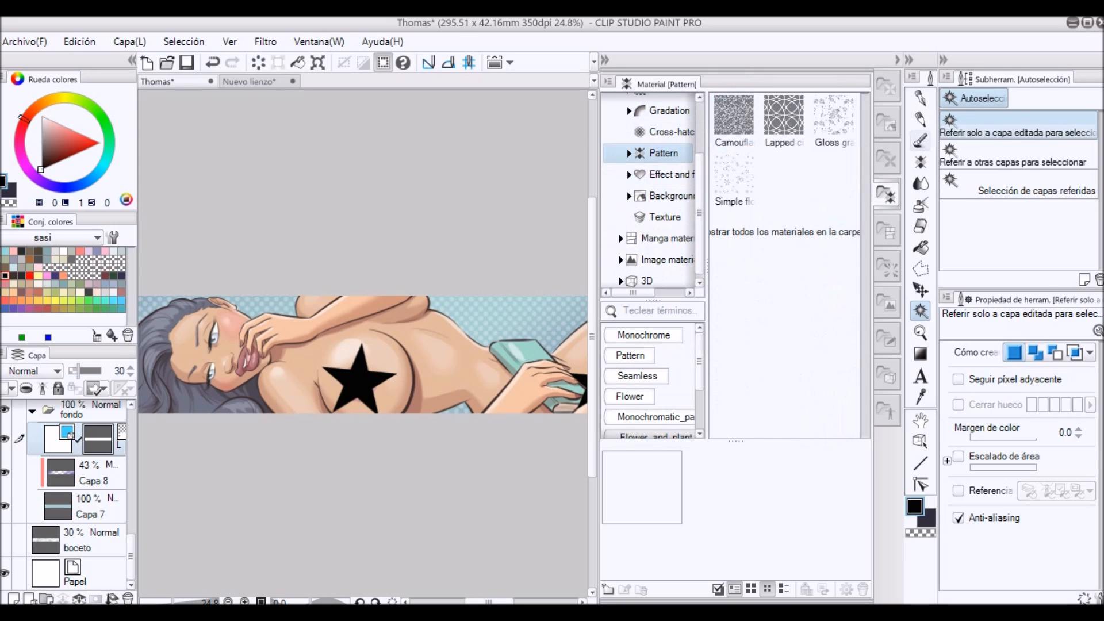
pyautogui.click(661, 131)
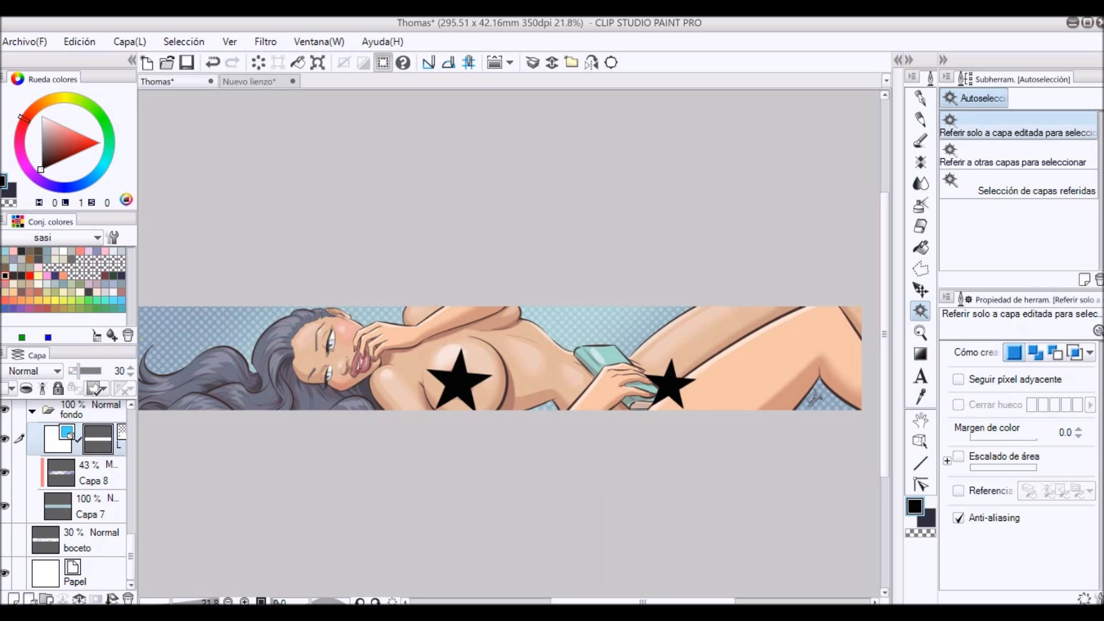
# Undo the last change and set the opacity of the Capa 11 multiply layer in the color folder to 48%.
pyautogui.moveTo(130, 556); pyautogui.dragTo(131, 432)
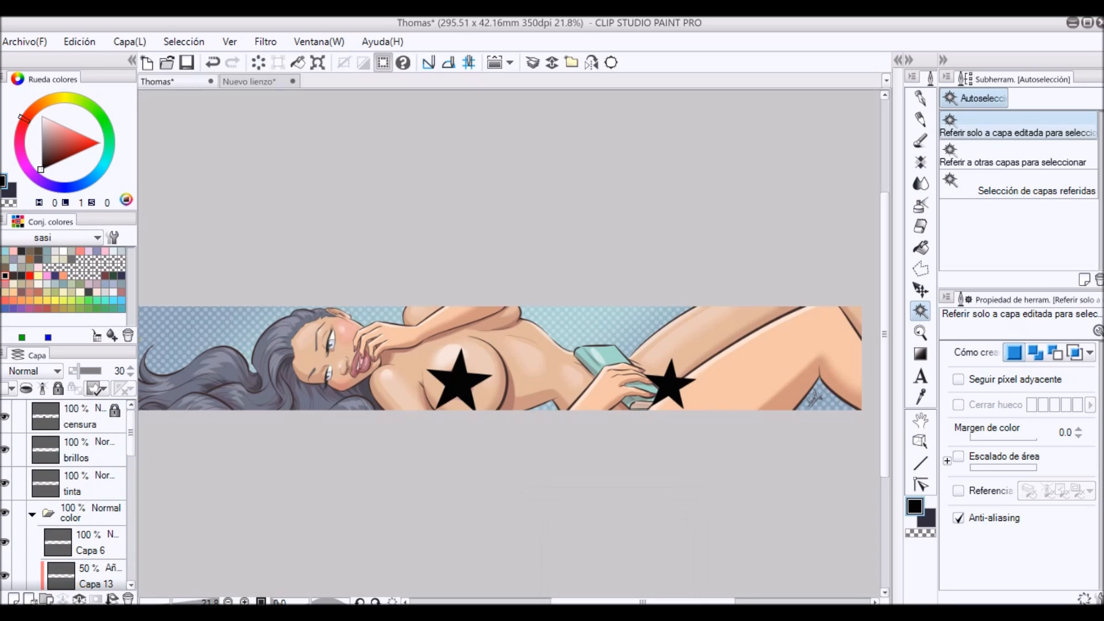
pyautogui.hotkey('ctrl', 'z')
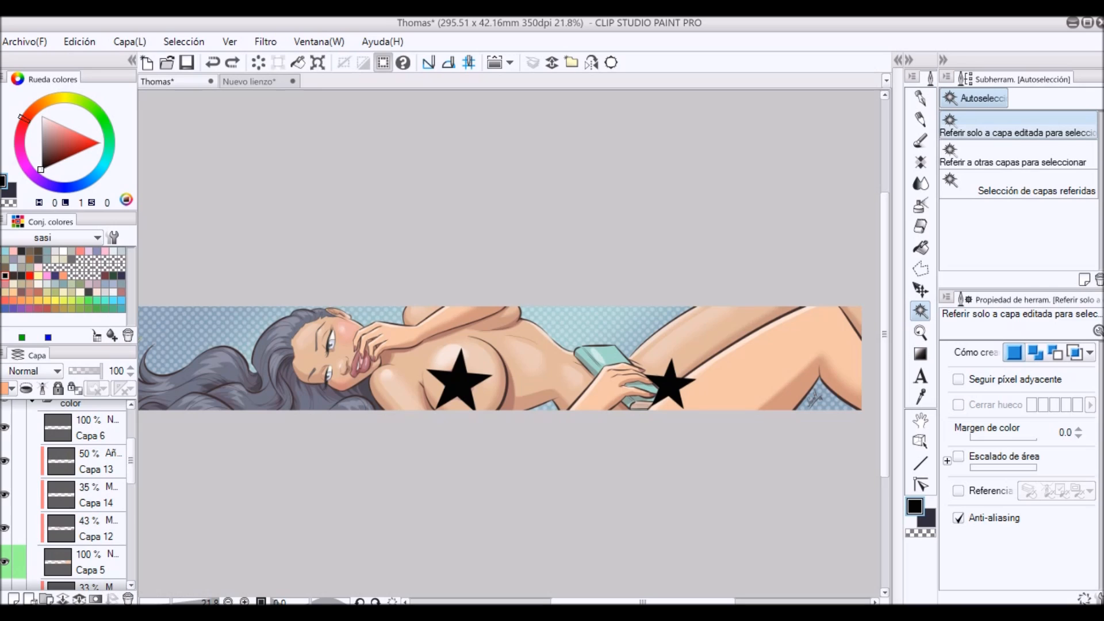
pyautogui.moveTo(130, 460); pyautogui.dragTo(131, 506)
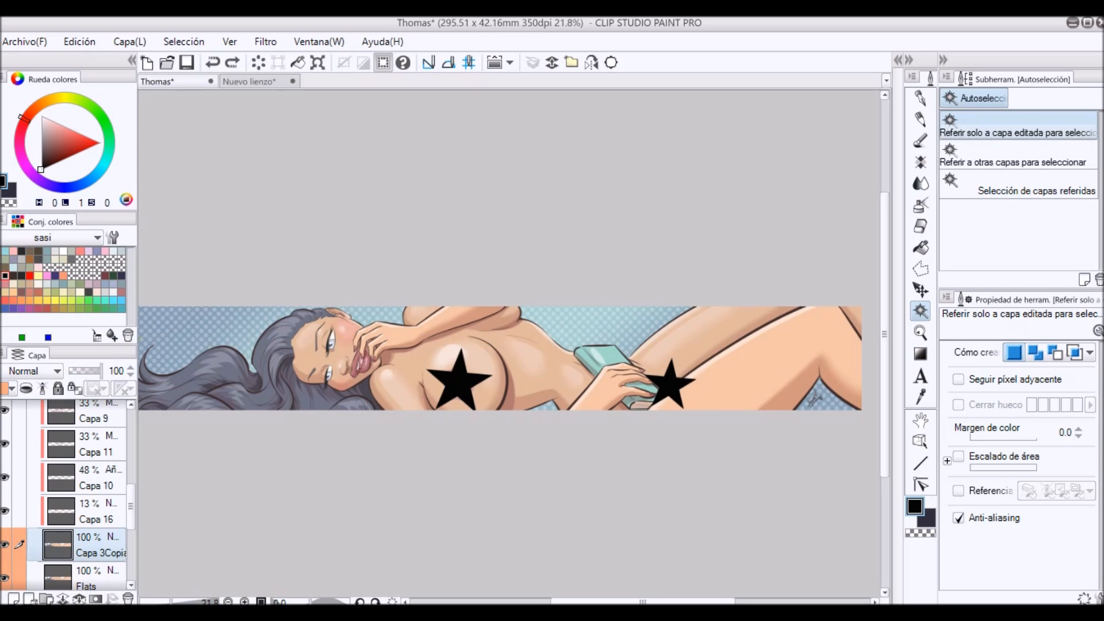
pyautogui.click(96, 443)
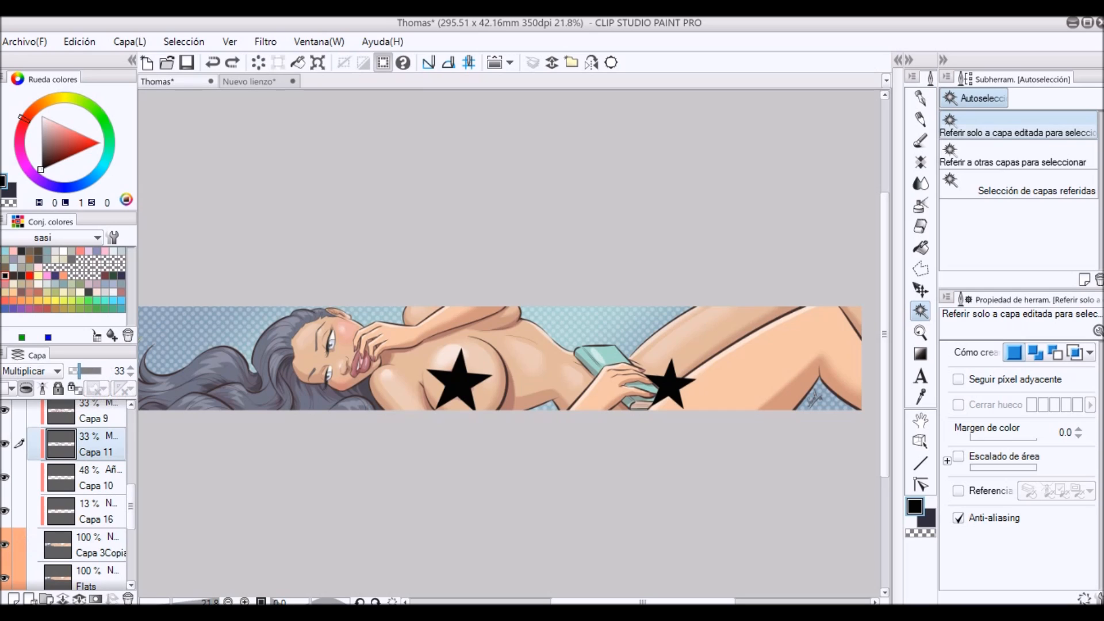
pyautogui.moveTo(79, 370)
pyautogui.mouseDown()
pyautogui.moveTo(101, 371)
pyautogui.moveTo(68, 370)
pyautogui.moveTo(85, 370)
pyautogui.mouseUp()
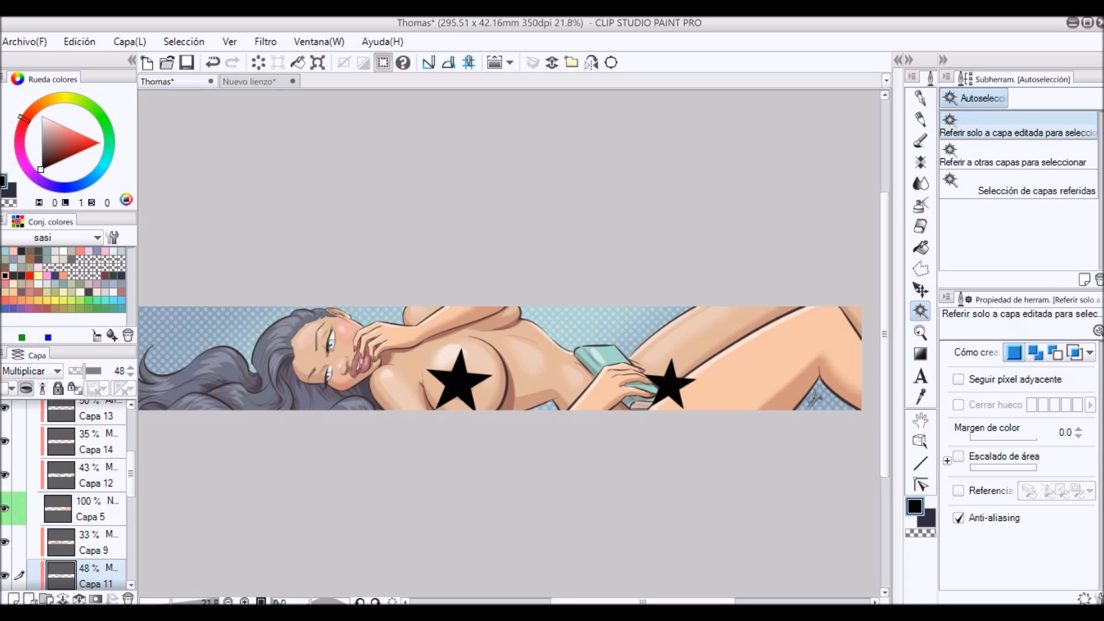
pyautogui.scroll(3, 528, 358)
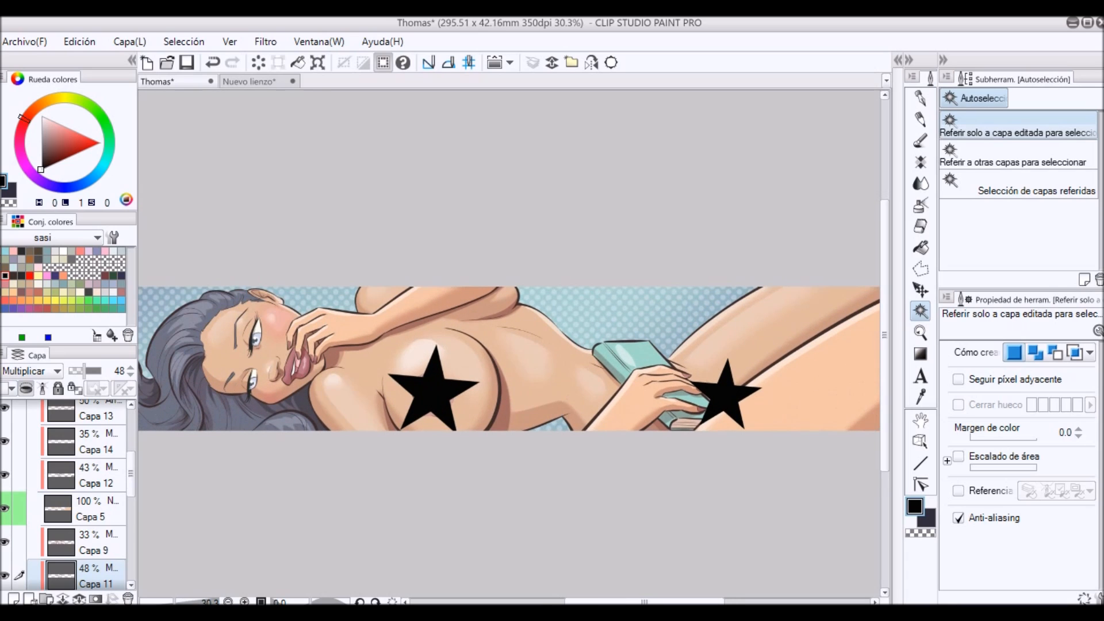
# Select the turquoise book's color area on the Capa 5 layer and shift its hue with the Tono/Saturación/Luminosidad correction.
pyautogui.click(91, 508)
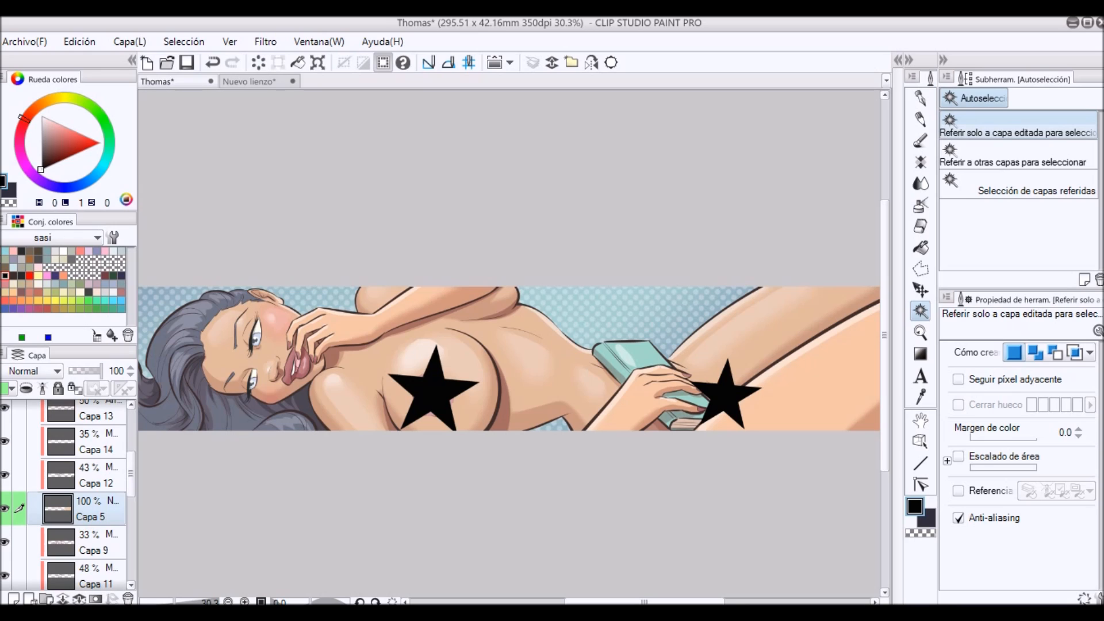
pyautogui.click(711, 410)
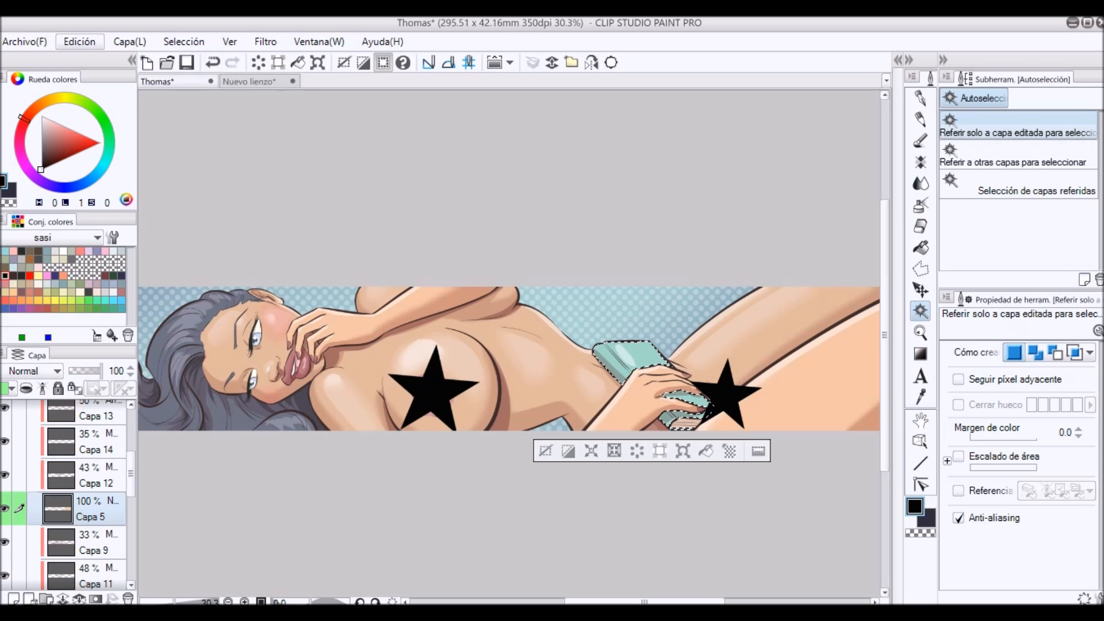
pyautogui.click(80, 41)
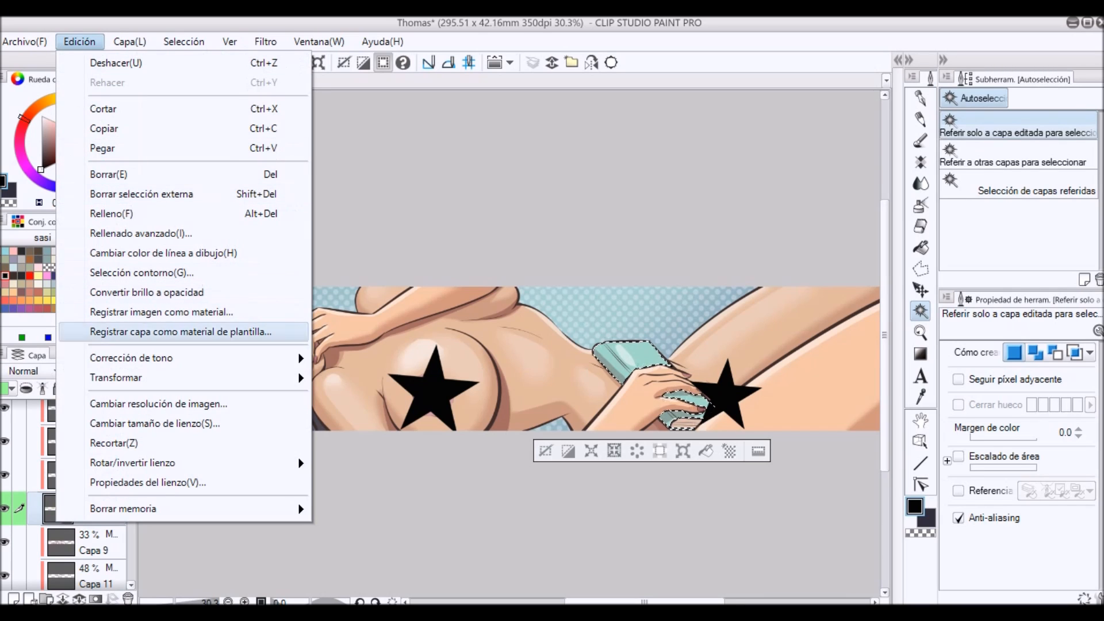
pyautogui.moveTo(131, 357)
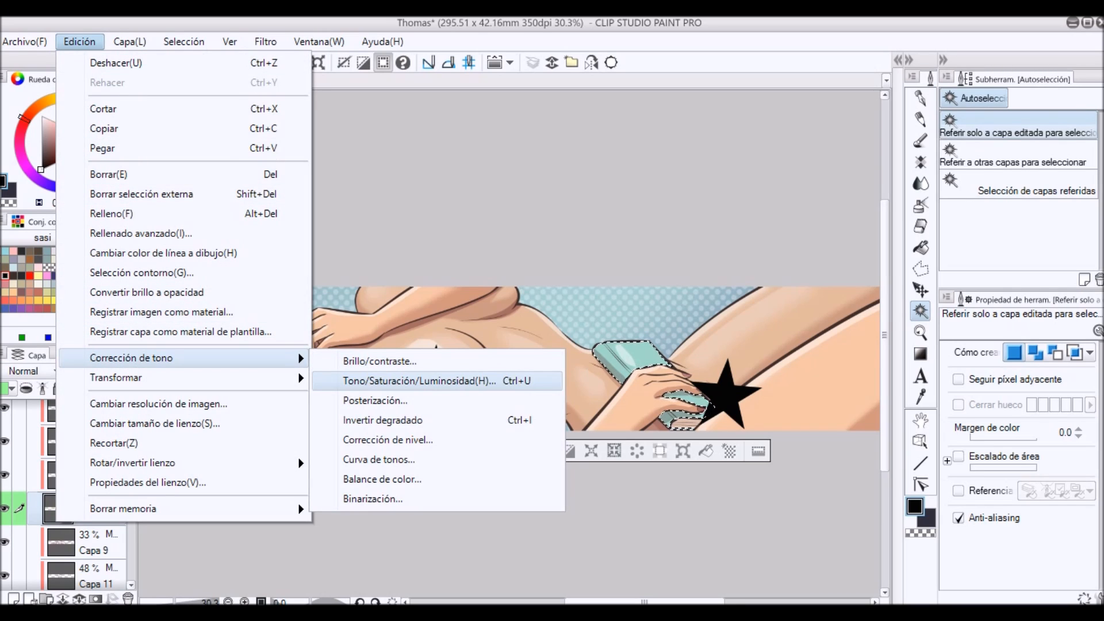
pyautogui.click(419, 381)
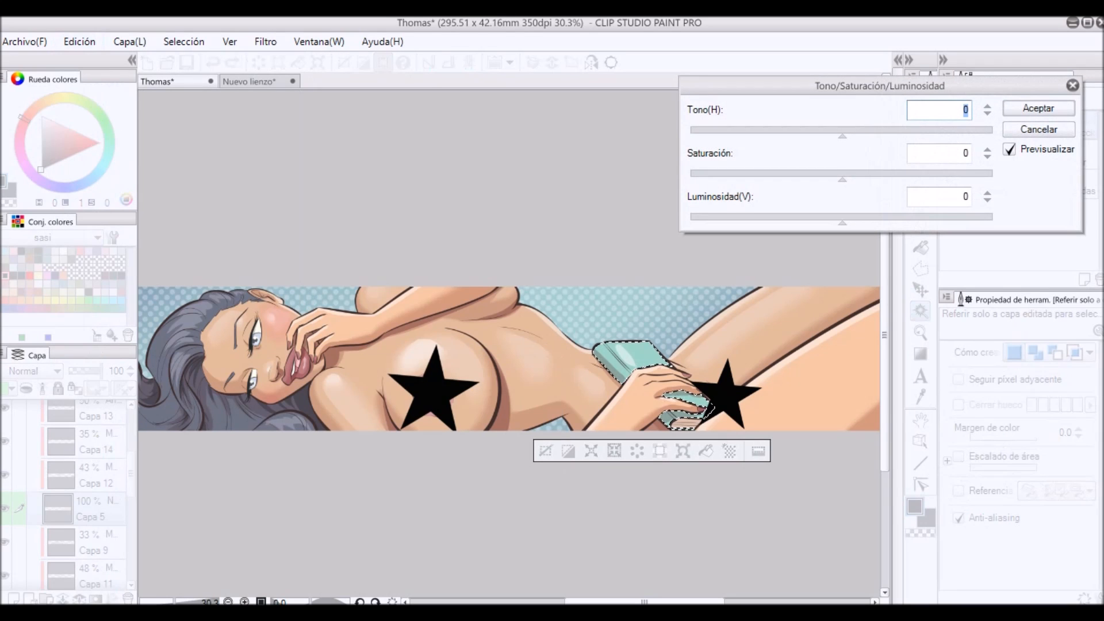
pyautogui.moveTo(842, 135); pyautogui.dragTo(890, 134)
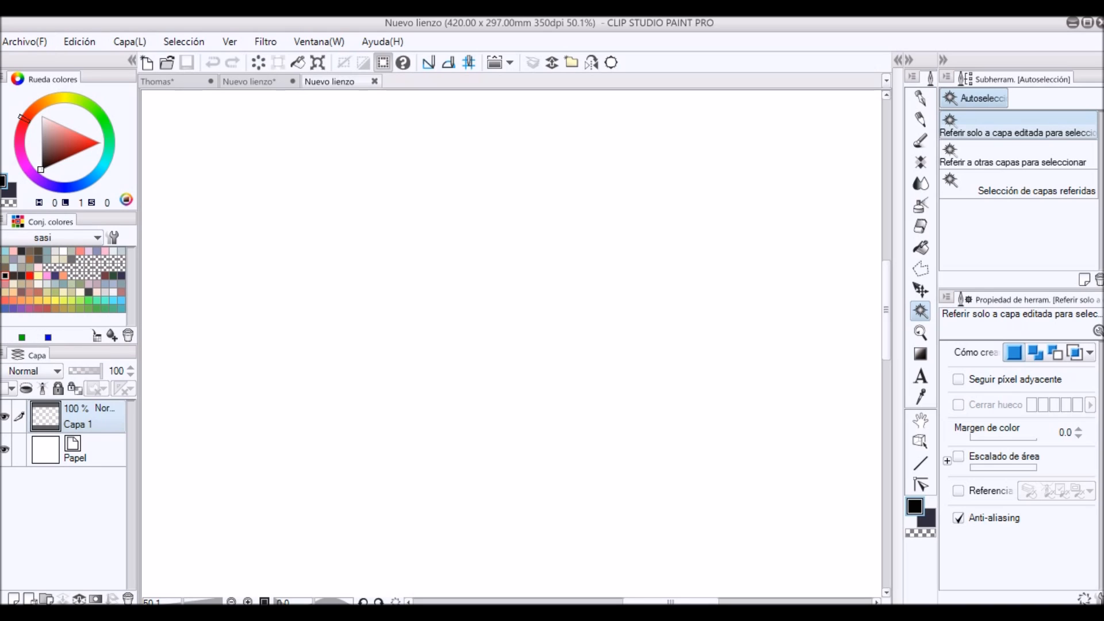
# Choose a muted blue drawing color with hue 225, luminosity 43 and saturation 21 on the color wheel.
pyautogui.click(89, 178)
pyautogui.moveTo(40, 170)
pyautogui.mouseDown()
pyautogui.moveTo(57, 136)
pyautogui.moveTo(53, 152)
pyautogui.moveTo(74, 144)
pyautogui.moveTo(53, 134)
pyautogui.mouseUp()
pyautogui.click(76, 185)
pyautogui.click(57, 139)
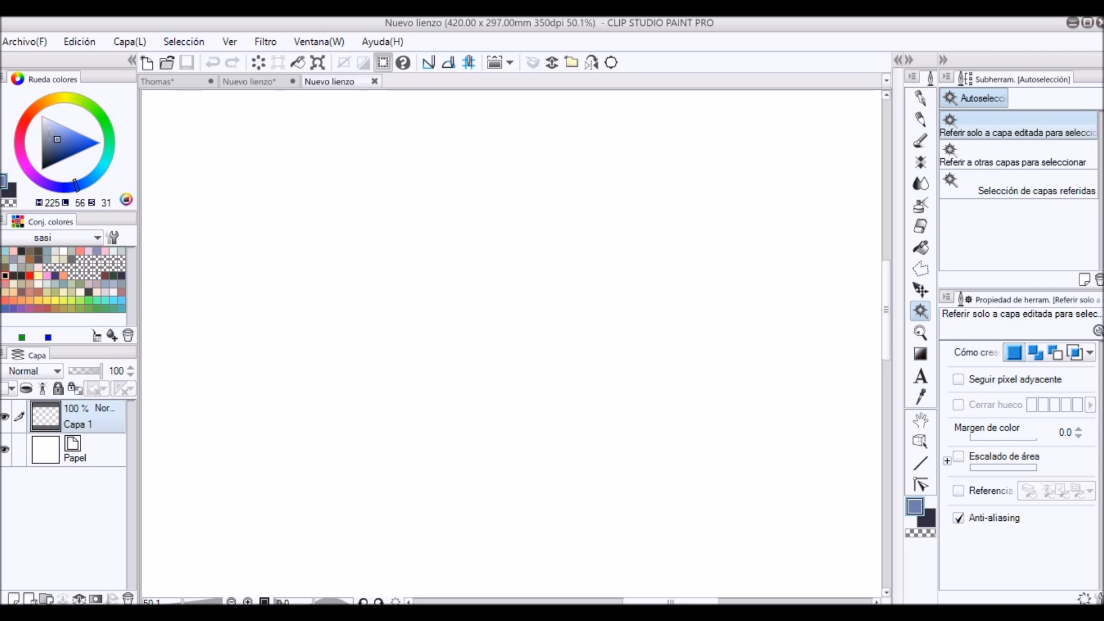
pyautogui.click(52, 147)
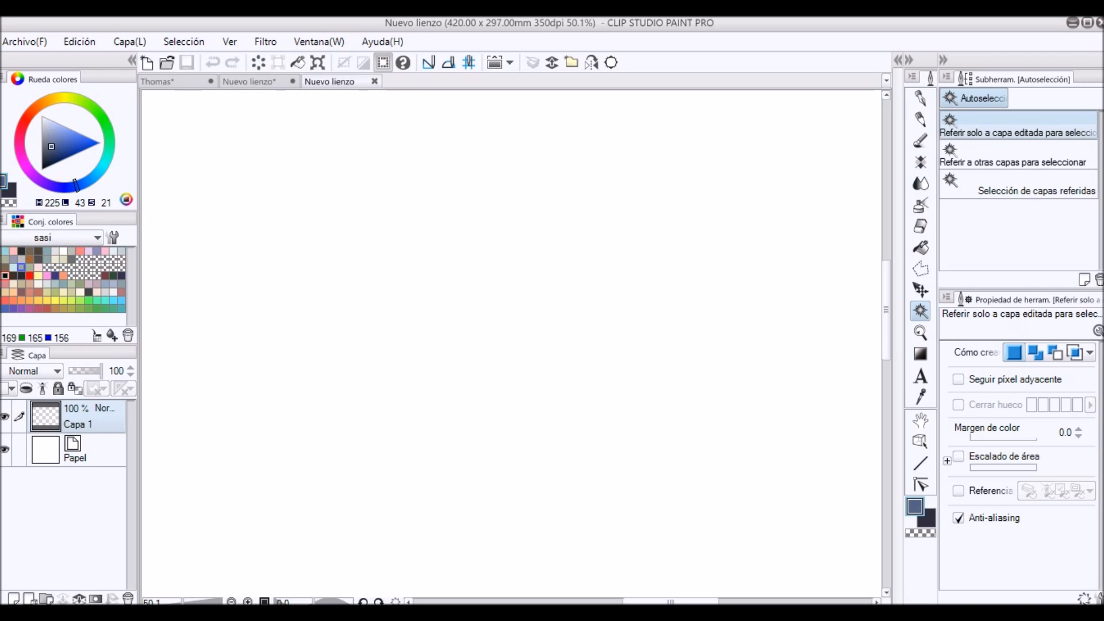
# View the list of available color sets, keeping the sasi set.
pyautogui.click(97, 237)
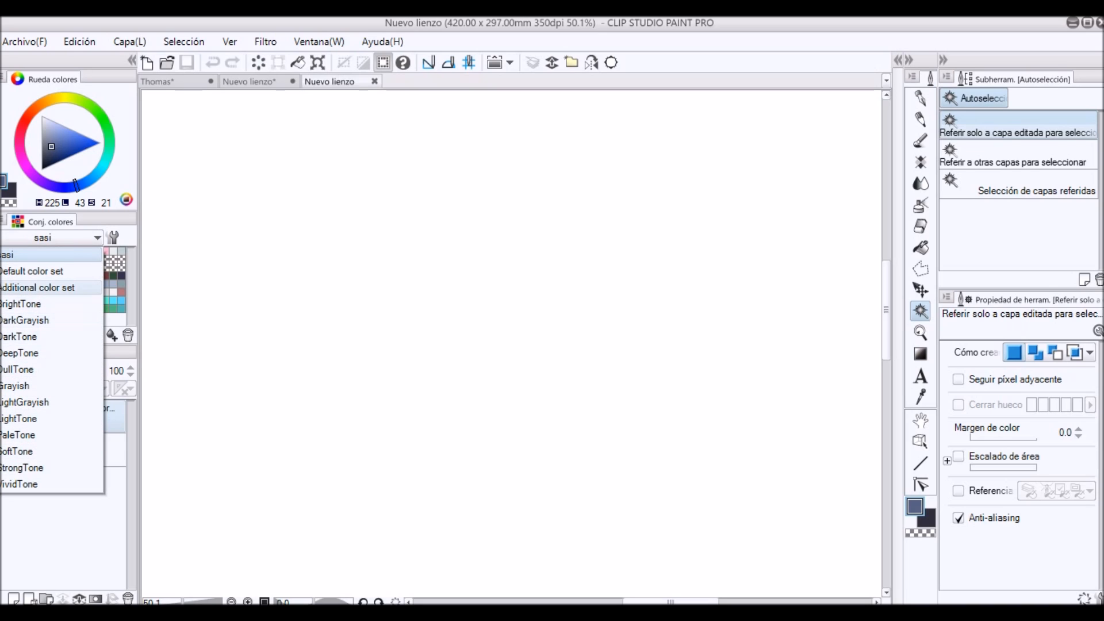
pyautogui.press('Escape')
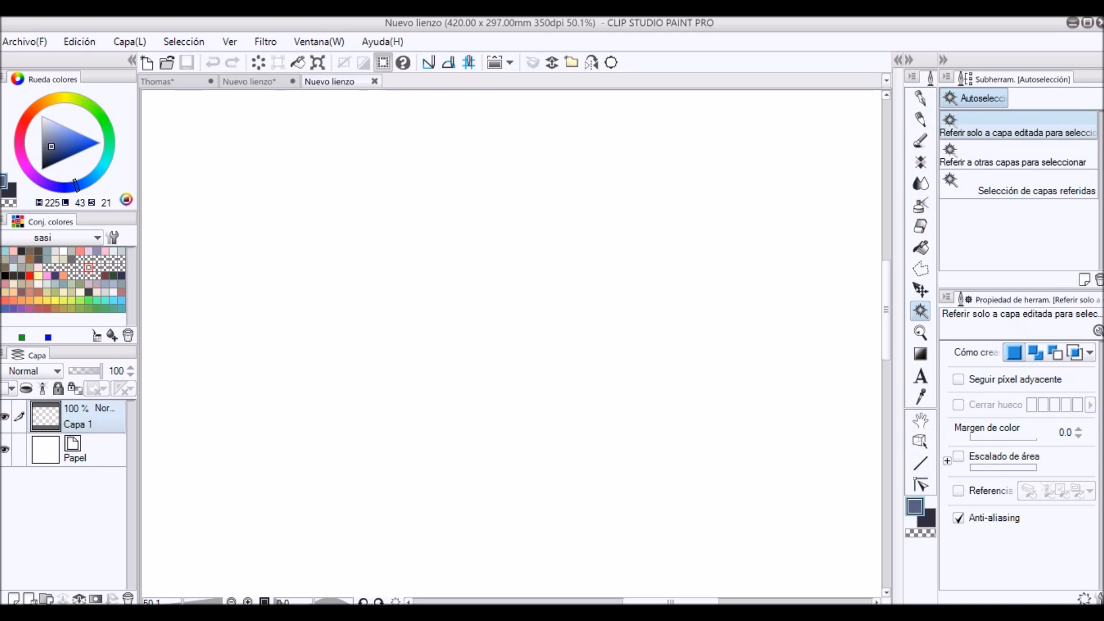
# Draw a thick wavy dark blue stroke rising across the blank canvas with the G pen at brush size 125.
pyautogui.click(920, 99)
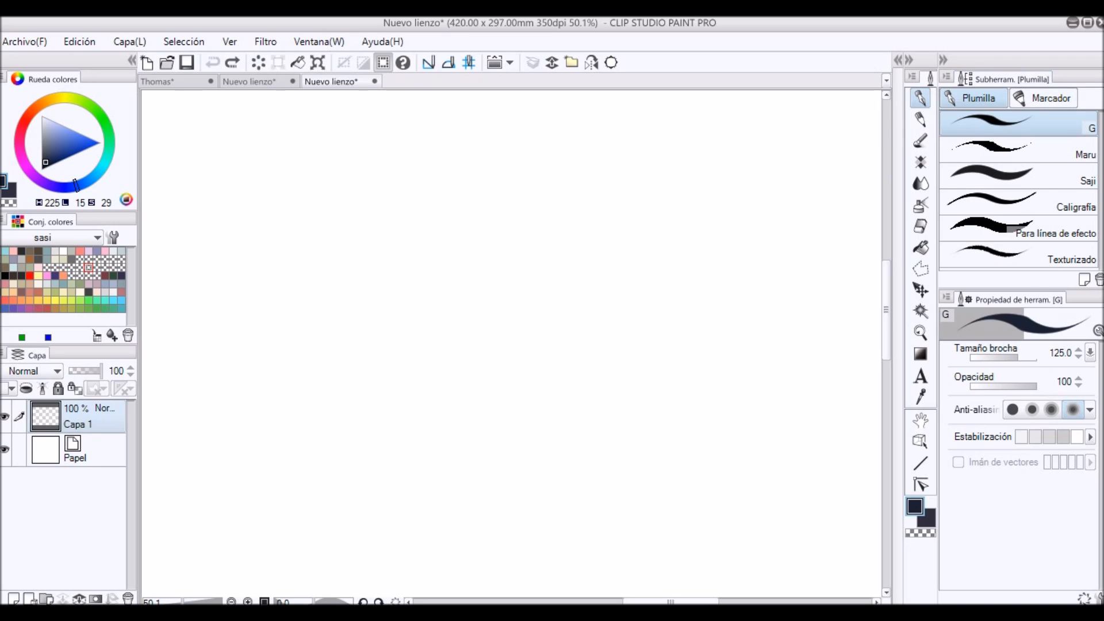
pyautogui.click(1018, 149)
pyautogui.click(1018, 123)
pyautogui.hotkey('ctrl', 'space')
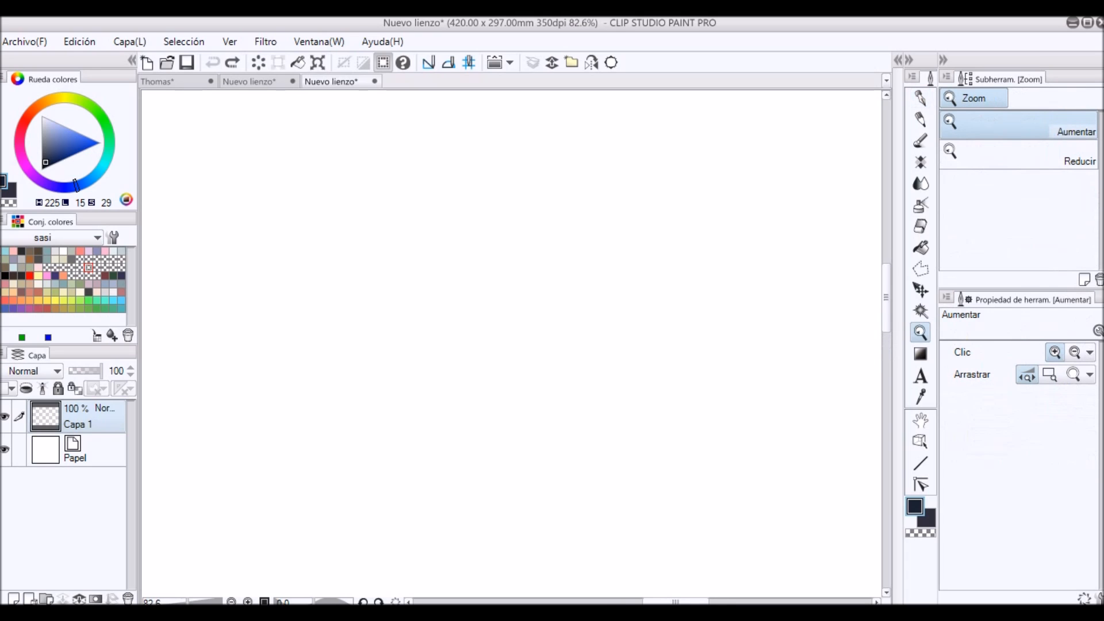
pyautogui.moveTo(235, 370)
pyautogui.mouseDown()
pyautogui.moveTo(273, 375)
pyautogui.moveTo(384, 275)
pyautogui.moveTo(569, 160)
pyautogui.moveTo(657, 191)
pyautogui.moveTo(794, 144)
pyautogui.mouseUp()
# Try a stroke below the thick wavy line with the Maru pen at brush size 25, and undo it.
pyautogui.click(1018, 149)
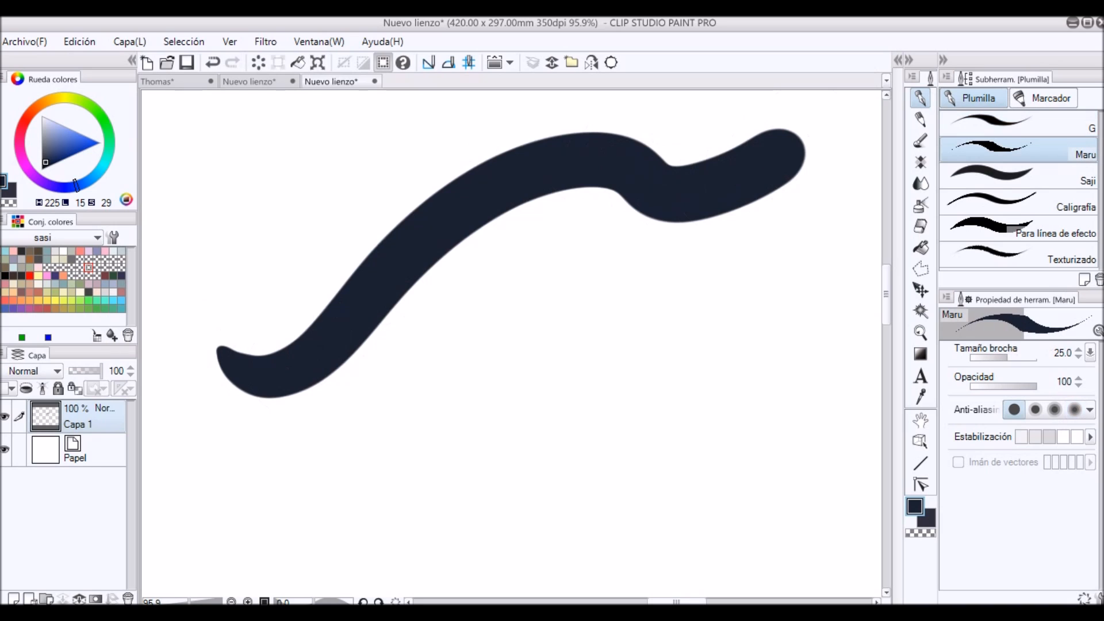
pyautogui.moveTo(282, 461)
pyautogui.mouseDown()
pyautogui.moveTo(366, 471)
pyautogui.moveTo(477, 377)
pyautogui.mouseUp()
pyautogui.hotkey('ctrl', 'z')
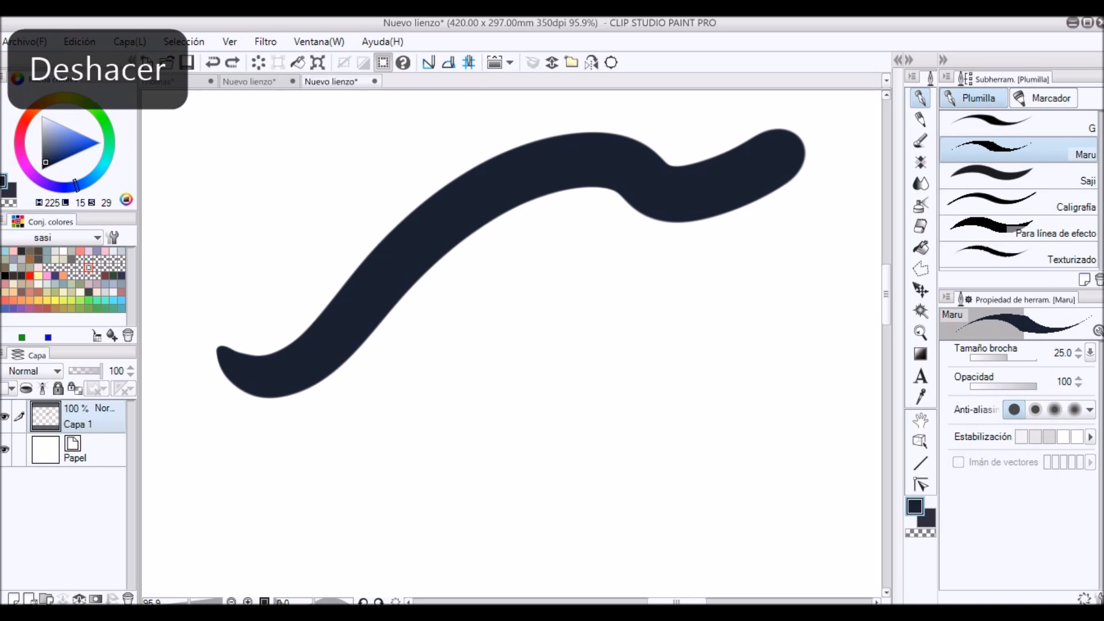
# Try a second thick wavy stroke below the first with the Maru pen at brush size 178.6, inspect its edges closely, and undo it.
pyautogui.moveTo(1007, 355); pyautogui.dragTo(1020, 354)
pyautogui.moveTo(230, 440)
pyautogui.mouseDown()
pyautogui.moveTo(315, 475)
pyautogui.moveTo(554, 319)
pyautogui.moveTo(642, 347)
pyautogui.moveTo(814, 262)
pyautogui.mouseUp()
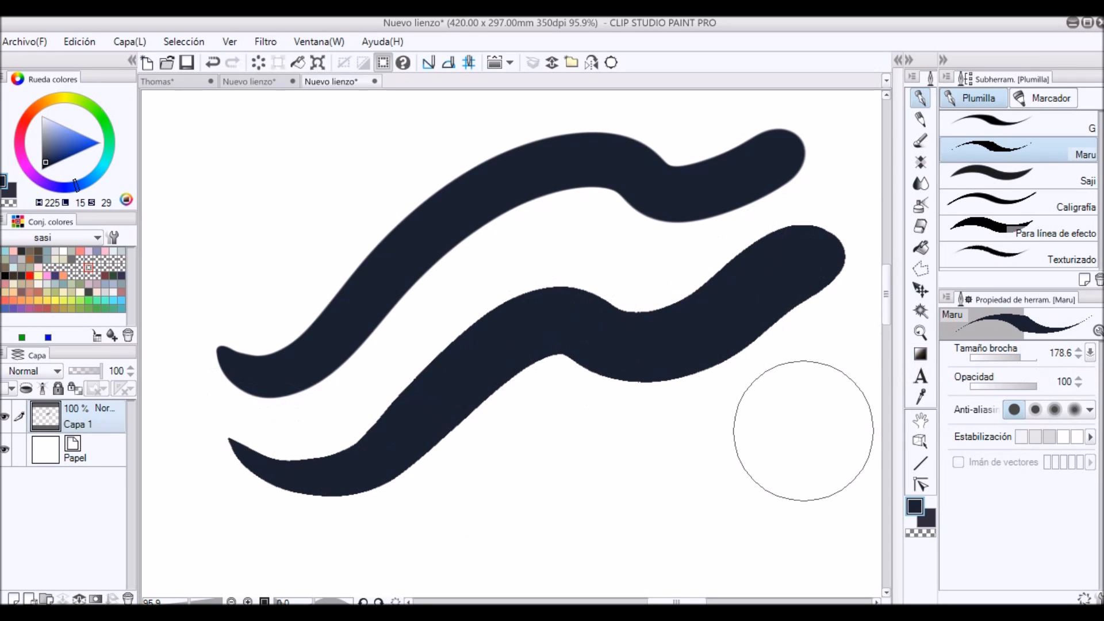
pyautogui.hotkey('ctrl', 'space')
pyautogui.moveTo(552, 266); pyautogui.dragTo(638, 267)
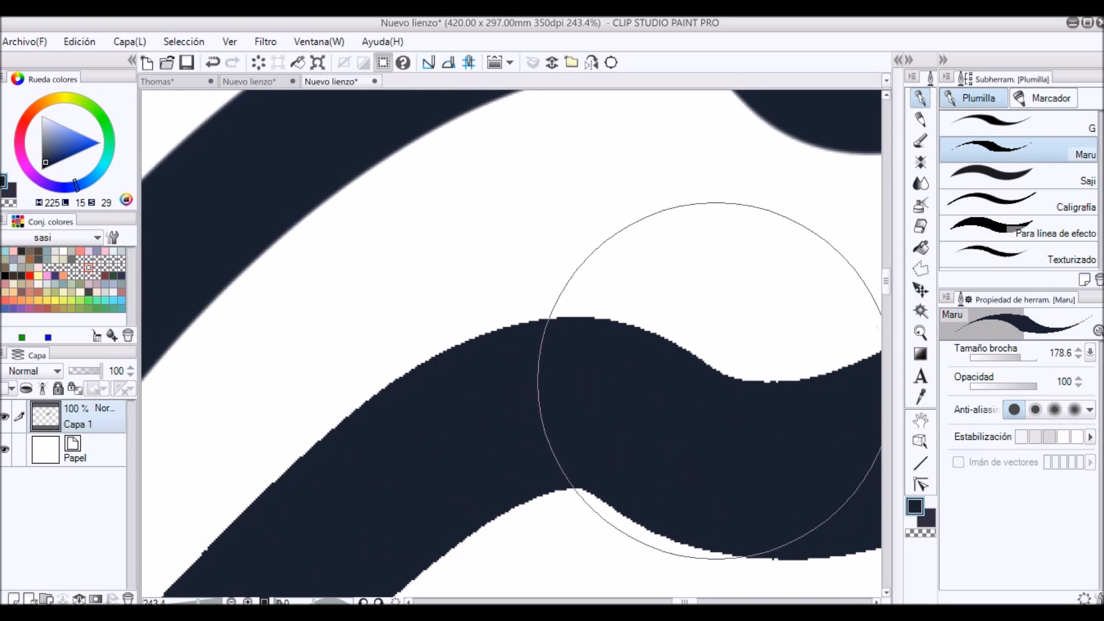
pyautogui.hotkey('ctrl', 'z')
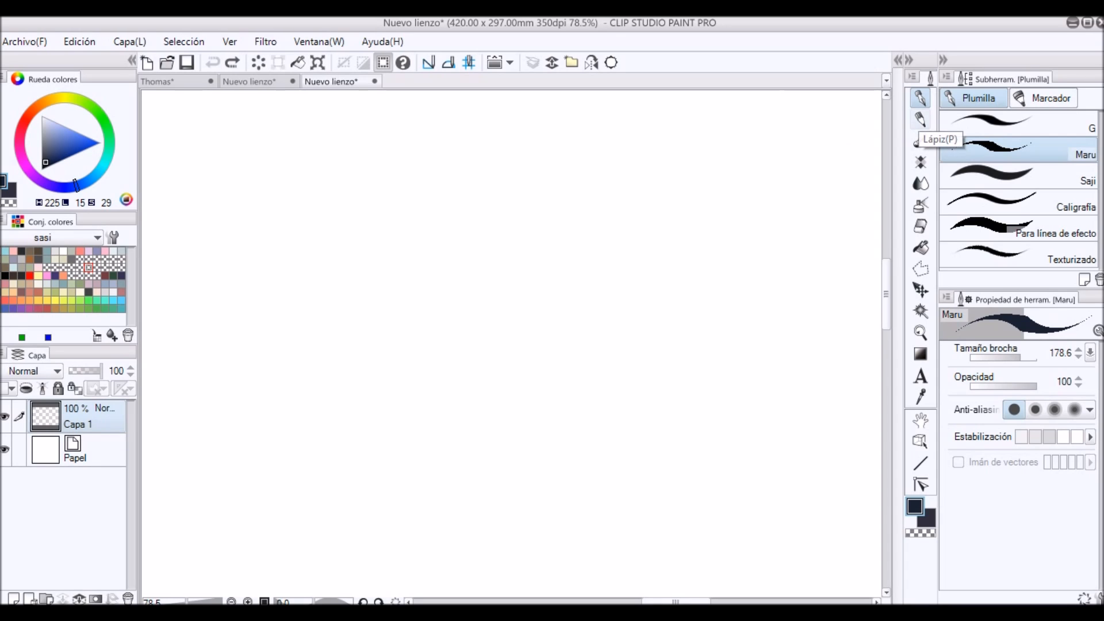
# Try loose looping scribbles across the canvas with the Lápiz rugoso pencil at brush size 30, and undo them.
pyautogui.click(920, 119)
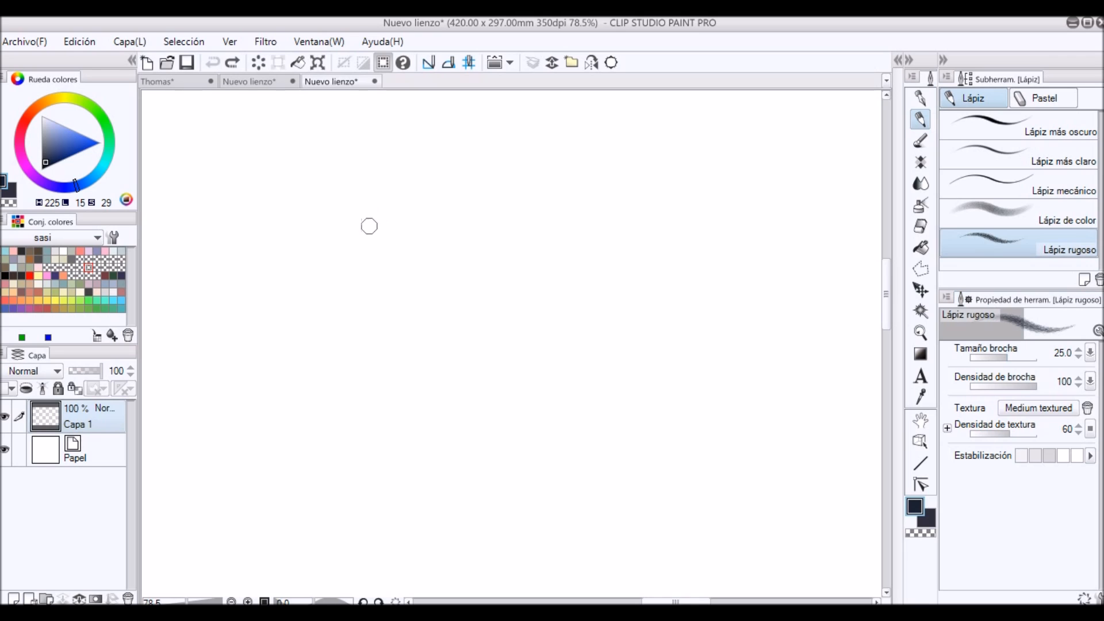
pyautogui.hotkey('ctrl', '+')
pyautogui.moveTo(311, 196)
pyautogui.mouseDown()
pyautogui.moveTo(454, 175)
pyautogui.moveTo(610, 204)
pyautogui.mouseUp()
pyautogui.moveTo(366, 348)
pyautogui.mouseDown()
pyautogui.moveTo(552, 343)
pyautogui.moveTo(777, 400)
pyautogui.moveTo(571, 195)
pyautogui.moveTo(278, 377)
pyautogui.moveTo(291, 354)
pyautogui.mouseUp()
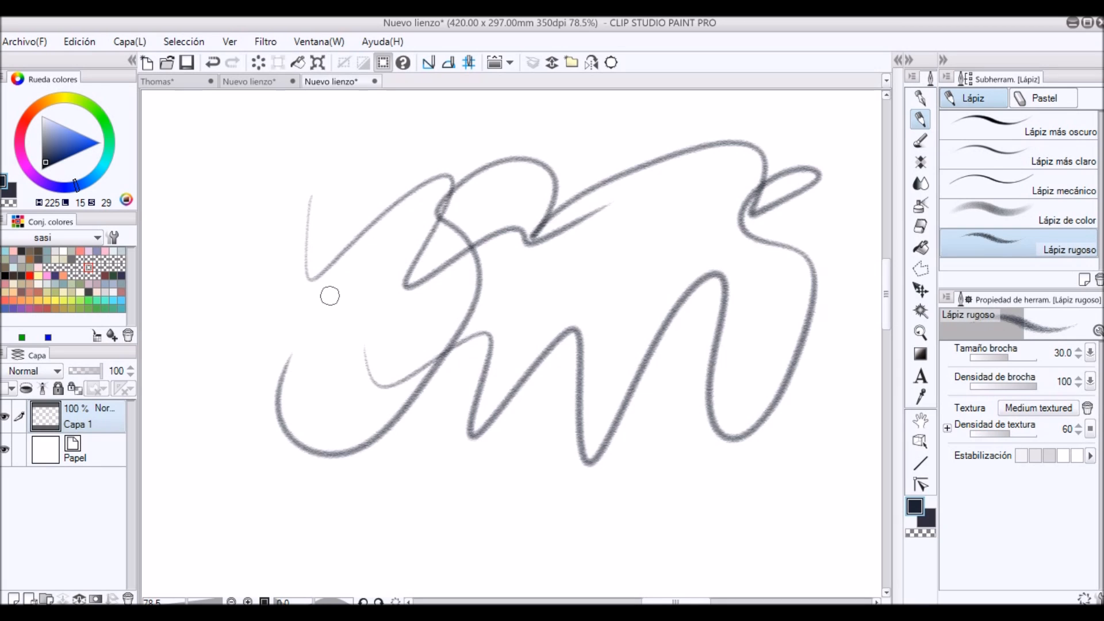
pyautogui.hotkey('ctrl', 'z')
pyautogui.hotkey('ctrl', 'z')
pyautogui.hotkey('ctrl', 'z')
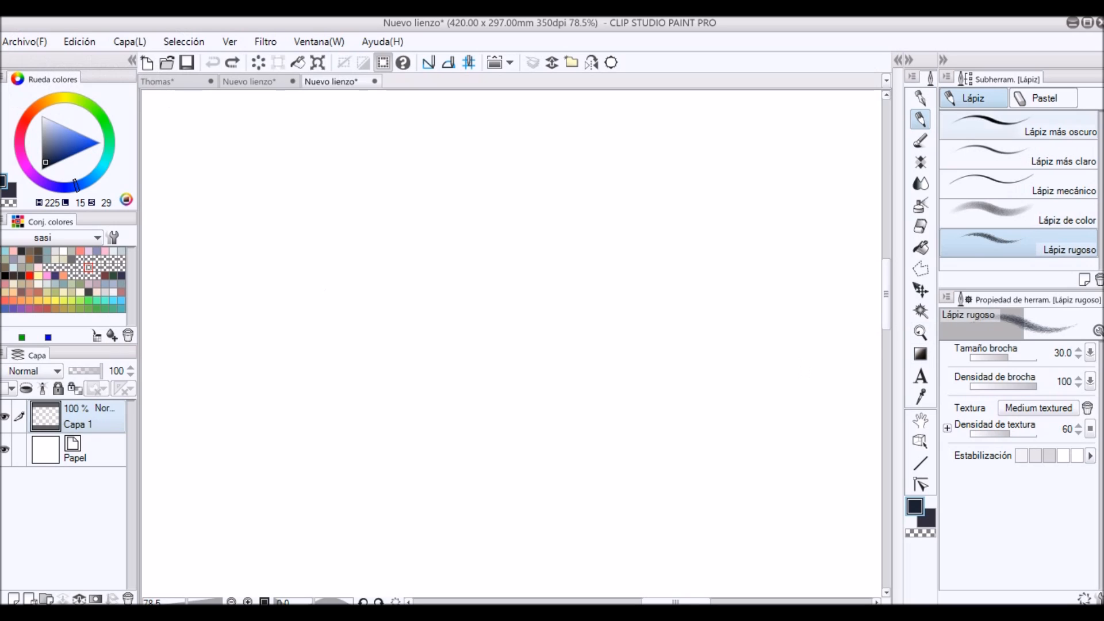
# Look through the Lápiz más oscuro, Lápiz más claro, Lápiz mecánico and Lápiz de color pencils and their settings.
pyautogui.click(1000, 125)
pyautogui.click(1001, 155)
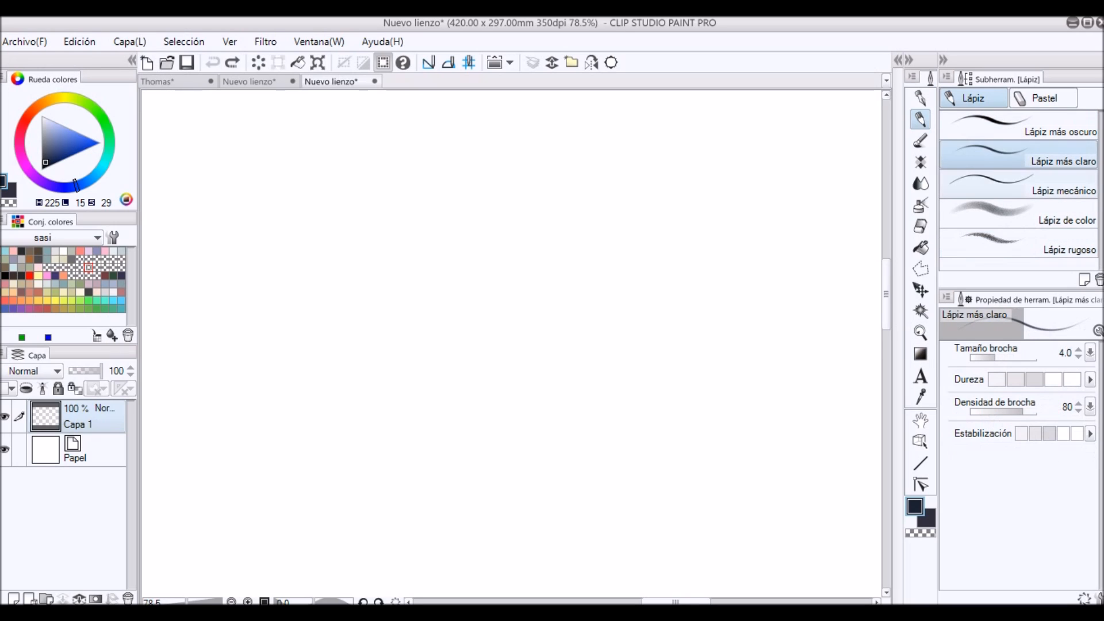
pyautogui.click(1000, 184)
pyautogui.click(1000, 213)
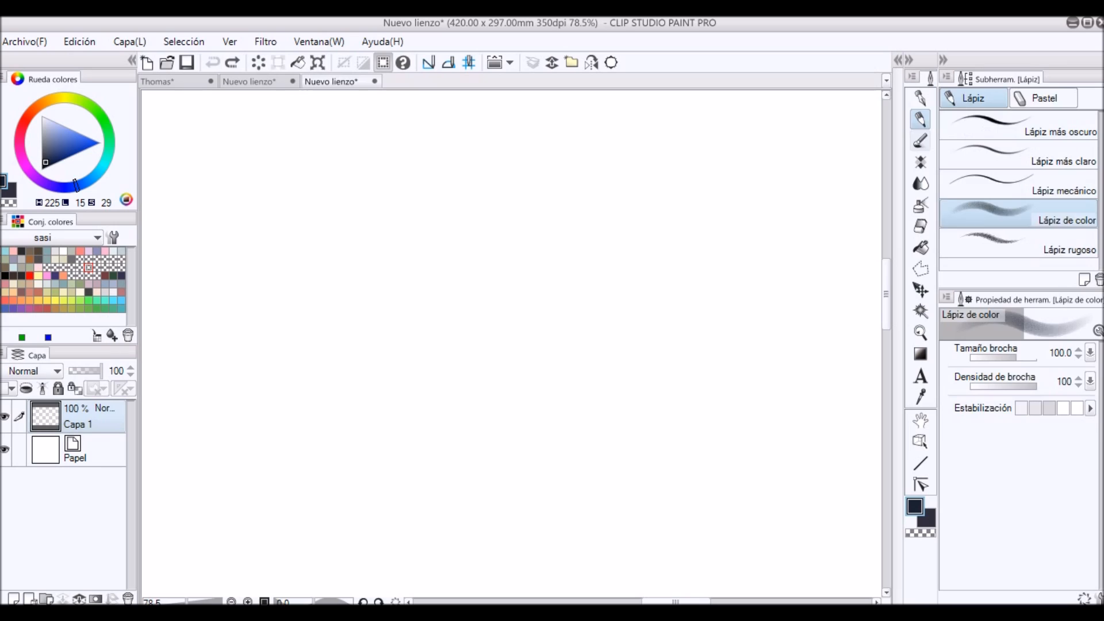
# Switch to the Algo ronco brush and choose a lighter blue with hue 225, luminosity 60 and saturation 53.
pyautogui.click(920, 140)
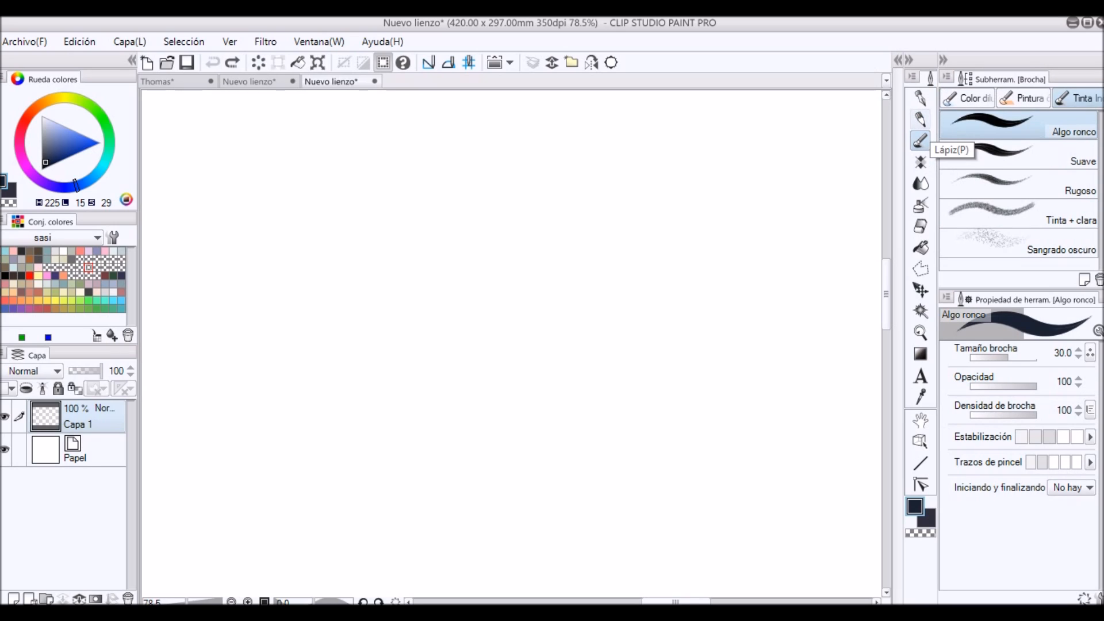
pyautogui.click(62, 147)
pyautogui.click(67, 137)
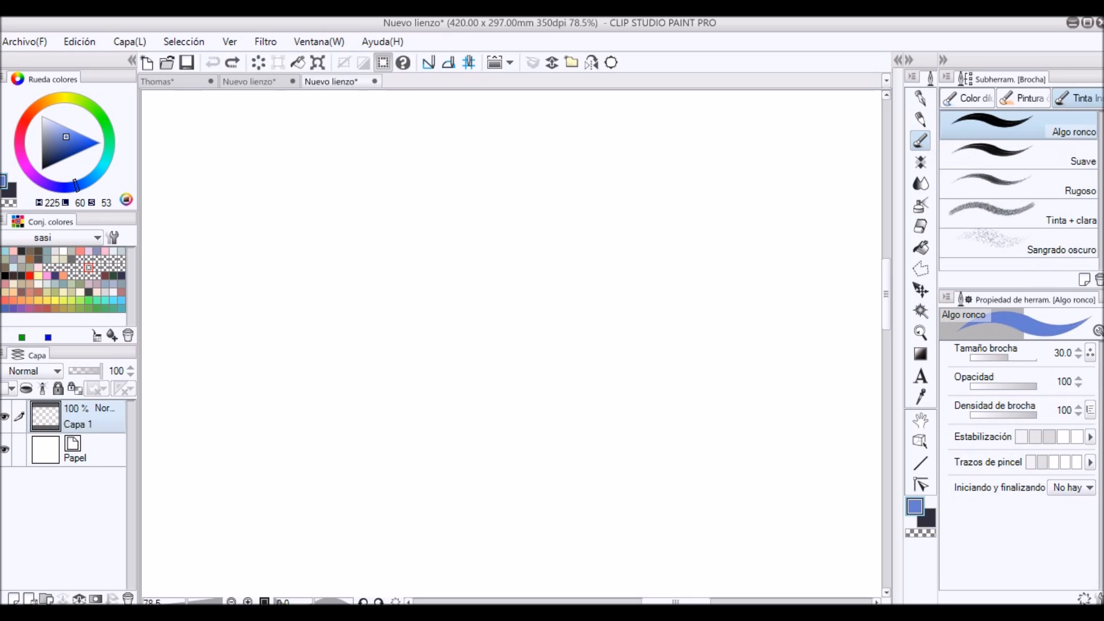
# Paint a large solid blue patch of diagonal back-and-forth strokes with the Algo ronco brush at size 175.
pyautogui.press('+')
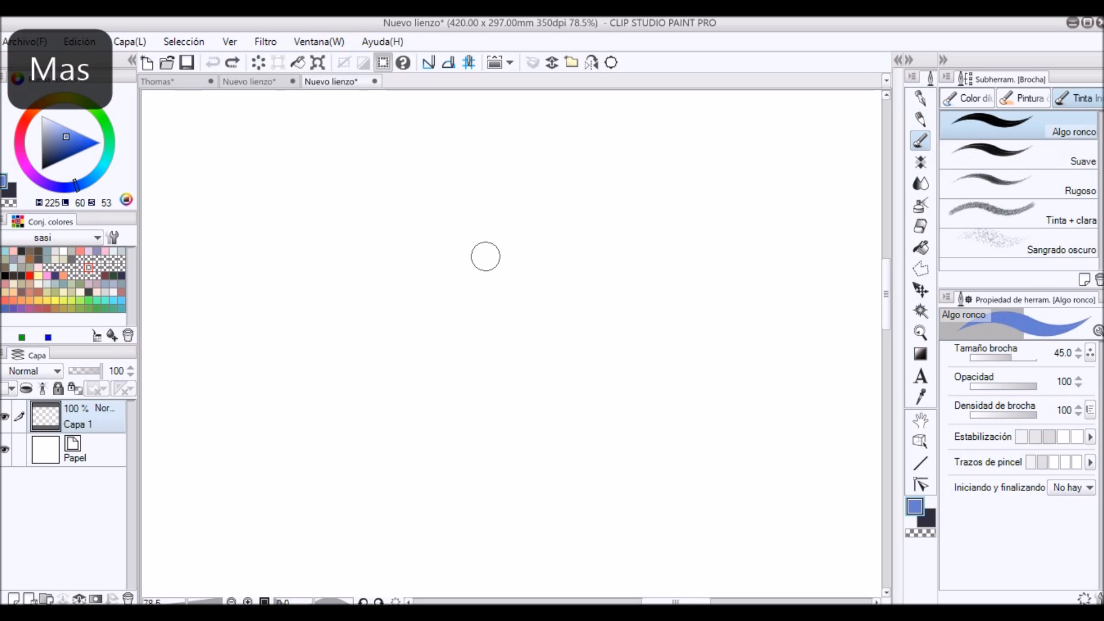
pyautogui.press('+')
pyautogui.press('+')
pyautogui.press('+')
pyautogui.press('+')
pyautogui.press('+')
pyautogui.press('+')
pyautogui.press('+')
pyautogui.press('+')
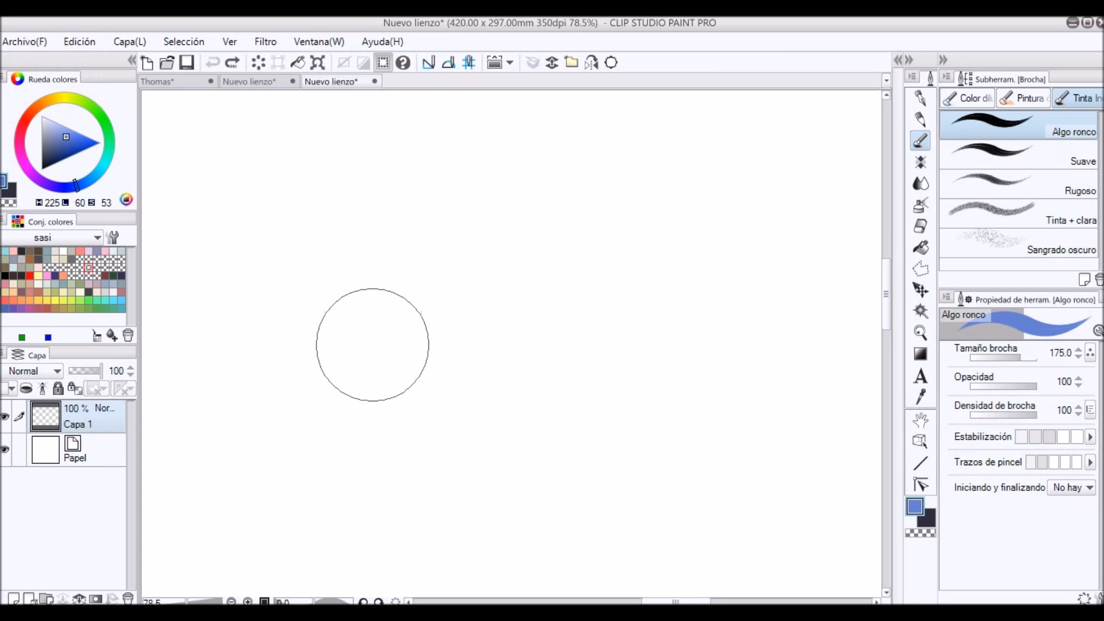
pyautogui.moveTo(336, 411)
pyautogui.mouseDown()
pyautogui.moveTo(429, 236)
pyautogui.moveTo(377, 389)
pyautogui.moveTo(506, 267)
pyautogui.moveTo(401, 348)
pyautogui.moveTo(370, 266)
pyautogui.moveTo(475, 299)
pyautogui.moveTo(490, 339)
pyautogui.moveTo(521, 251)
pyautogui.mouseUp()
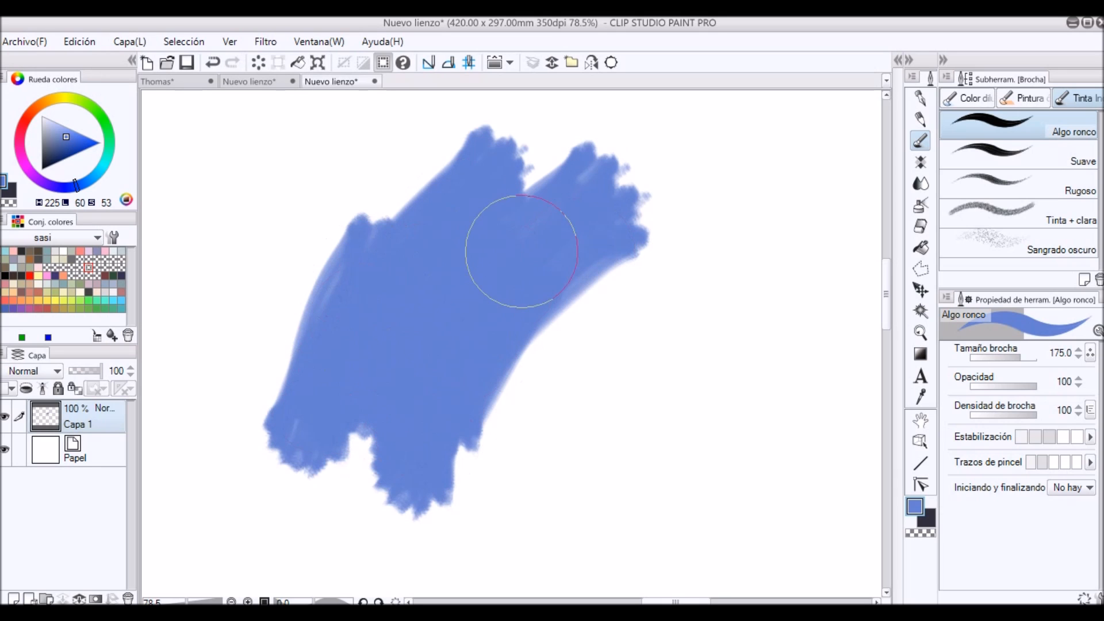
# Paint over the right side of the blue patch with the Color diluido opaco brush at size 170.
pyautogui.click(971, 98)
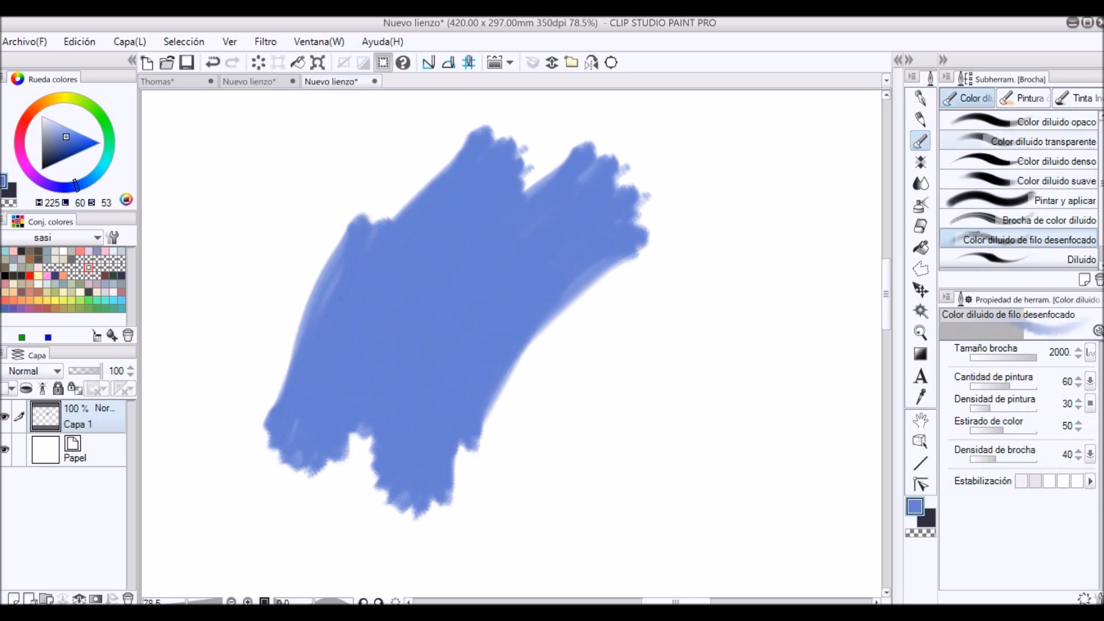
pyautogui.click(1035, 121)
pyautogui.moveTo(598, 259)
pyautogui.mouseDown()
pyautogui.moveTo(556, 294)
pyautogui.moveTo(482, 453)
pyautogui.moveTo(547, 374)
pyautogui.moveTo(466, 448)
pyautogui.moveTo(465, 388)
pyautogui.moveTo(579, 233)
pyautogui.moveTo(496, 422)
pyautogui.moveTo(494, 327)
pyautogui.moveTo(439, 360)
pyautogui.moveTo(558, 179)
pyautogui.moveTo(535, 241)
pyautogui.moveTo(532, 295)
pyautogui.moveTo(555, 264)
pyautogui.mouseUp()
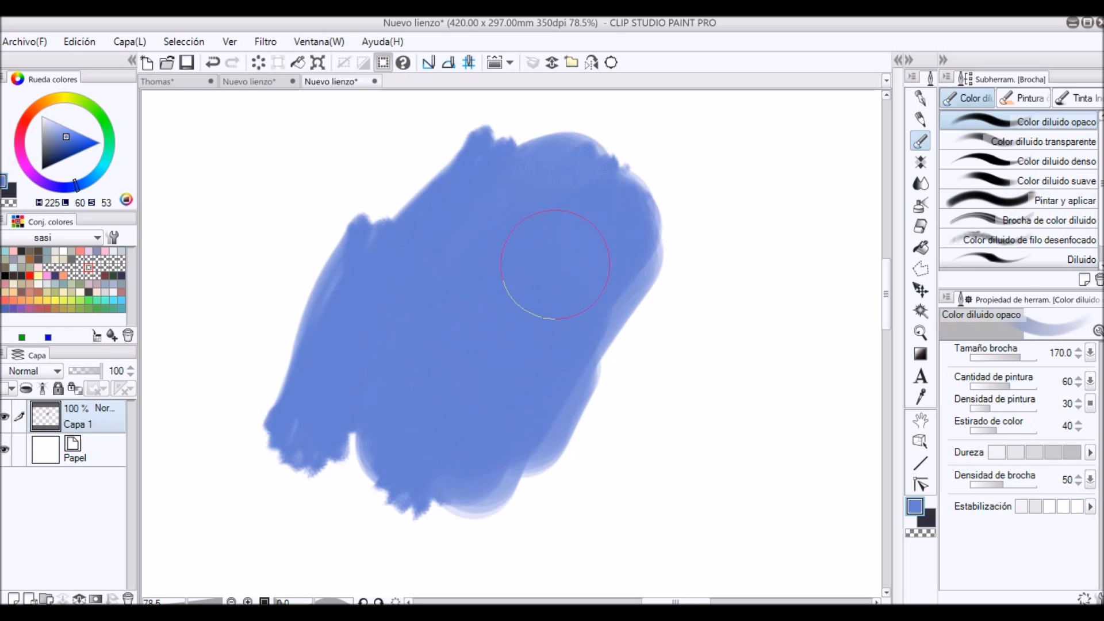
# Paint a pinkish-red patch with hue 345 and luminosity 60 beside the blue one, blending the two where they meet.
pyautogui.click(44, 100)
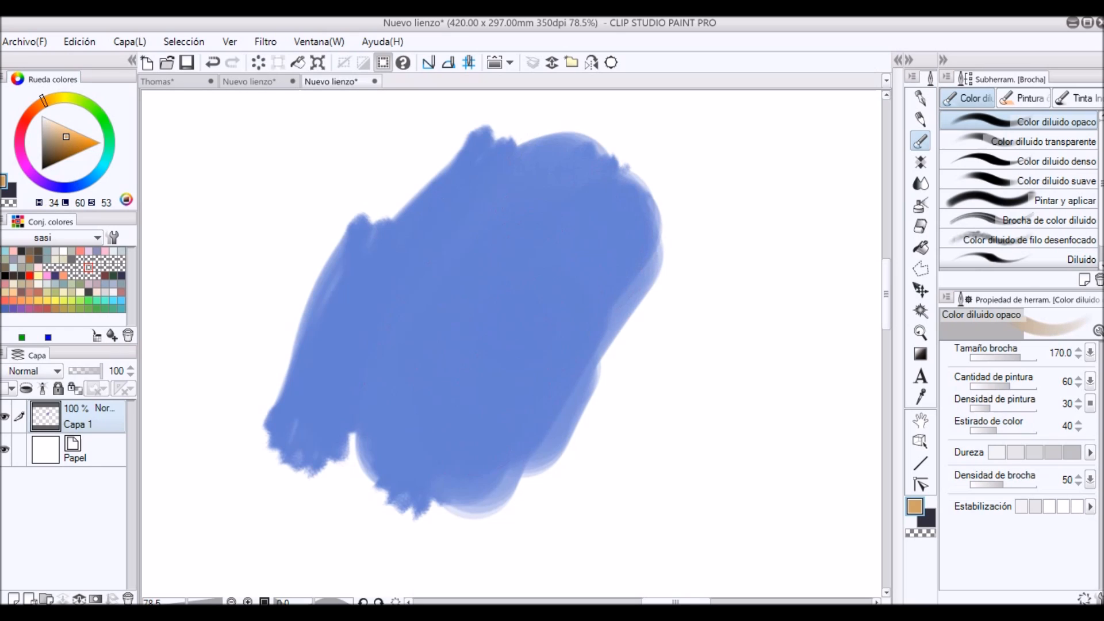
pyautogui.click(18, 144)
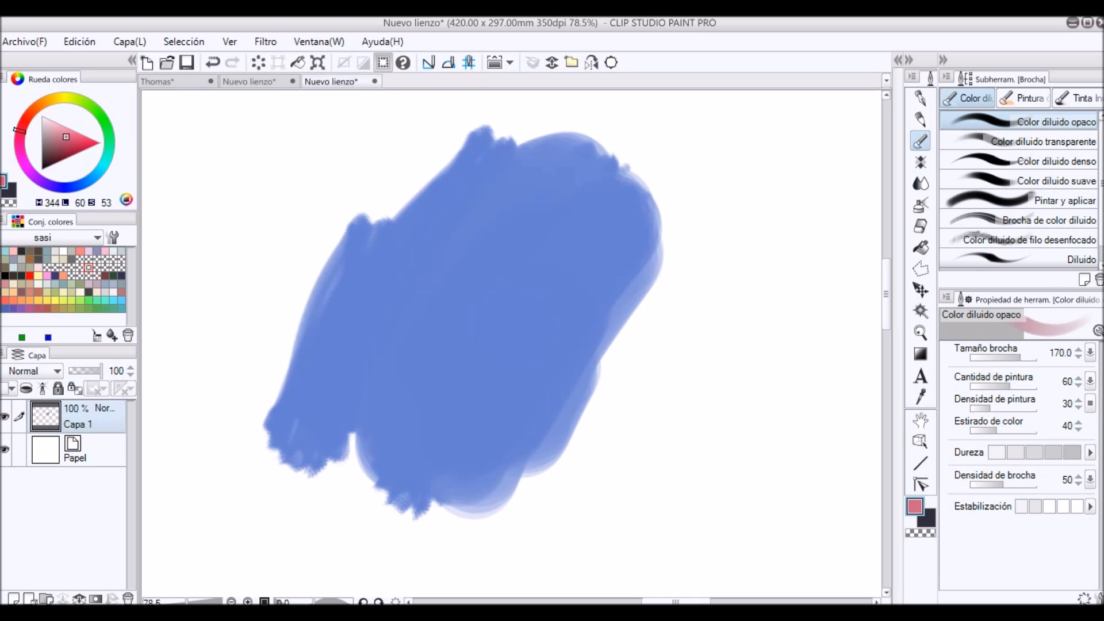
pyautogui.moveTo(759, 291)
pyautogui.mouseDown()
pyautogui.moveTo(692, 483)
pyautogui.moveTo(793, 407)
pyautogui.moveTo(708, 403)
pyautogui.moveTo(718, 506)
pyautogui.moveTo(623, 463)
pyautogui.moveTo(562, 468)
pyautogui.moveTo(604, 314)
pyautogui.moveTo(517, 334)
pyautogui.moveTo(649, 253)
pyautogui.moveTo(653, 319)
pyautogui.moveTo(598, 316)
pyautogui.mouseUp()
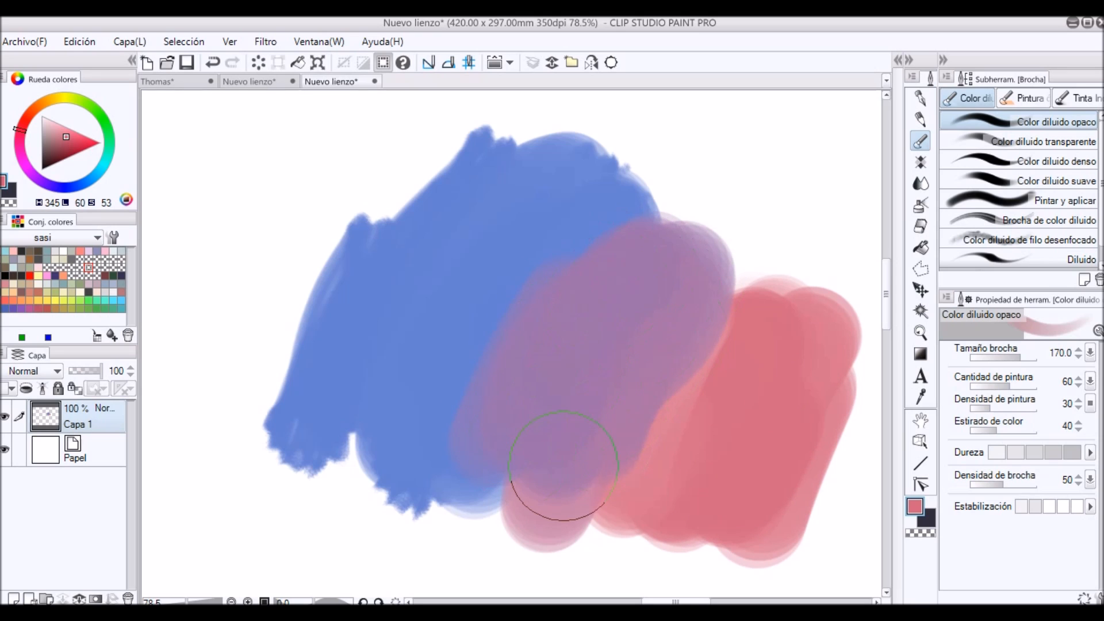
pyautogui.moveTo(563, 466)
pyautogui.mouseDown()
pyautogui.moveTo(754, 242)
pyautogui.moveTo(586, 308)
pyautogui.mouseUp()
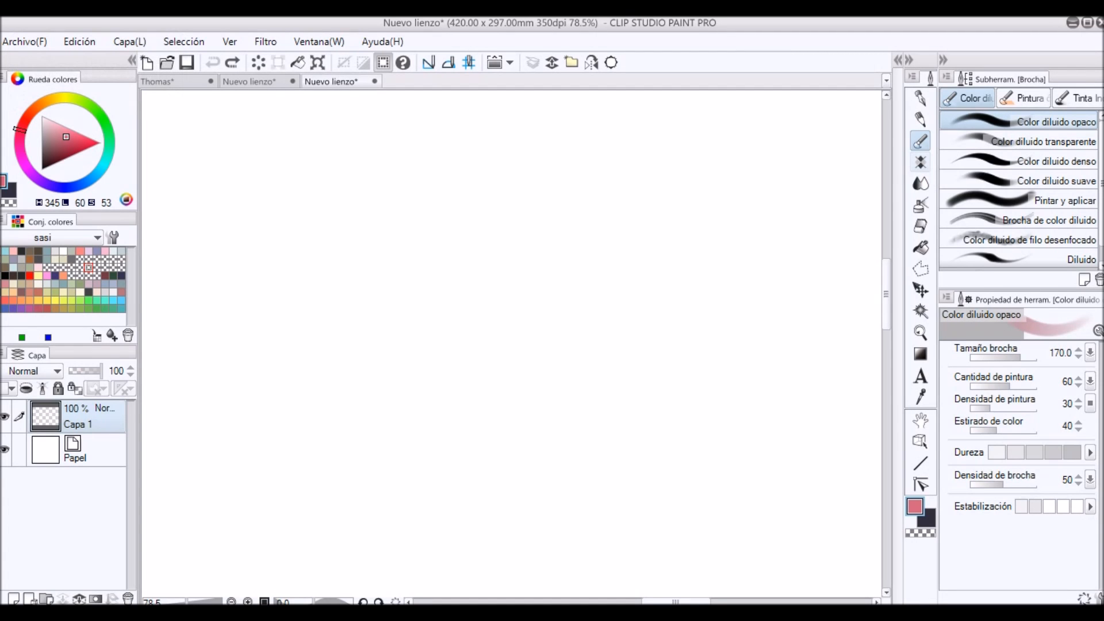
# Place one pinkish-red Estrella motif at size 300 and draw a winding Yedra mariposa strand at brush size 175 beside it.
pyautogui.click(920, 162)
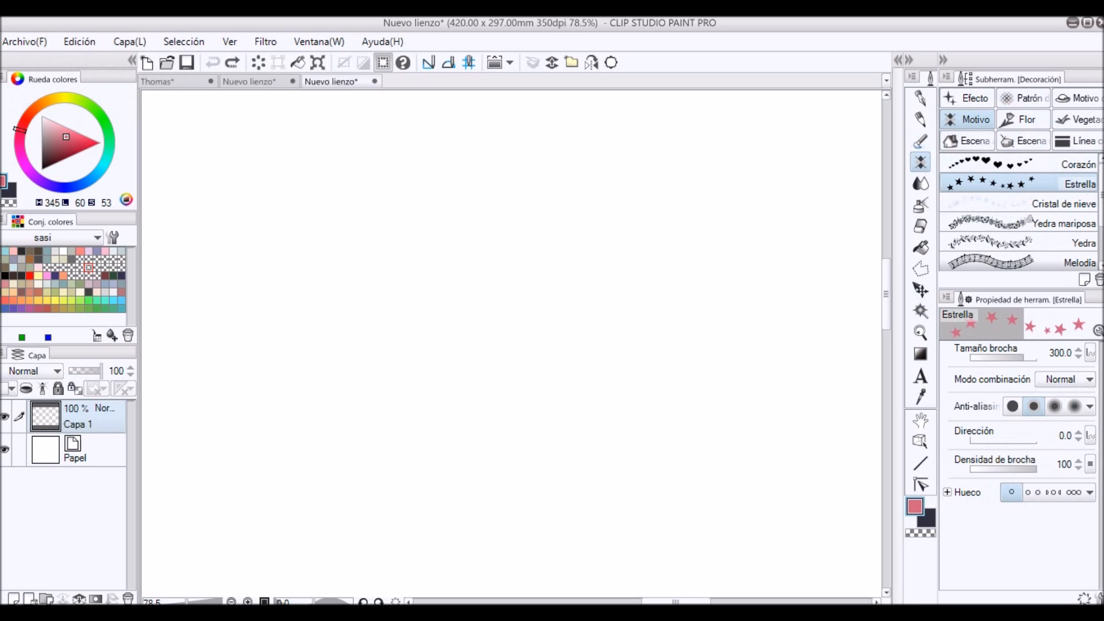
pyautogui.click(711, 217)
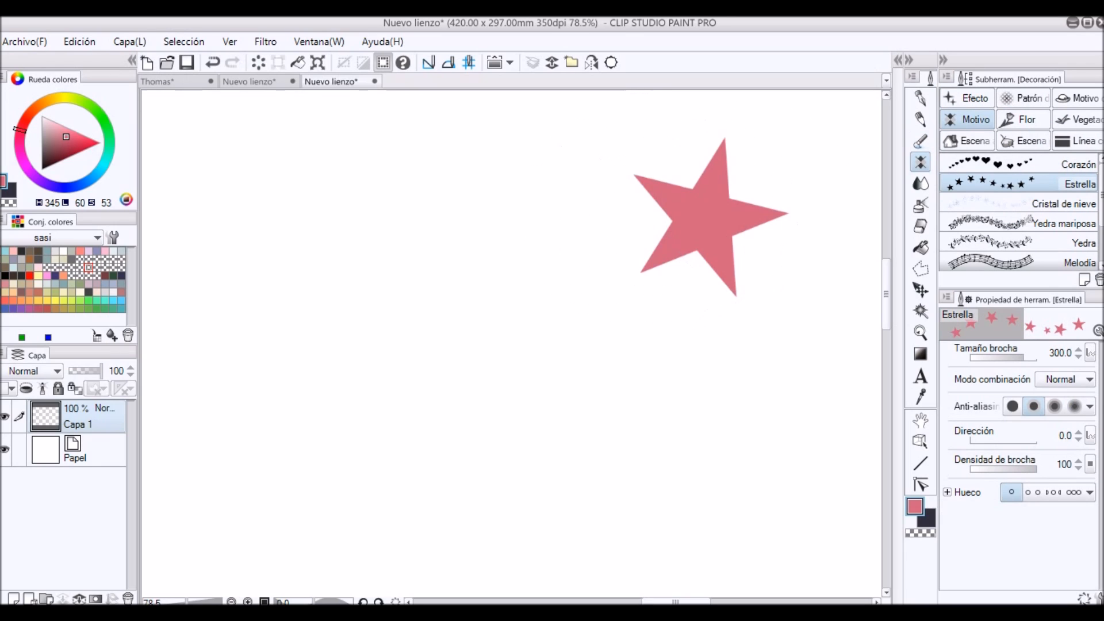
pyautogui.click(1001, 223)
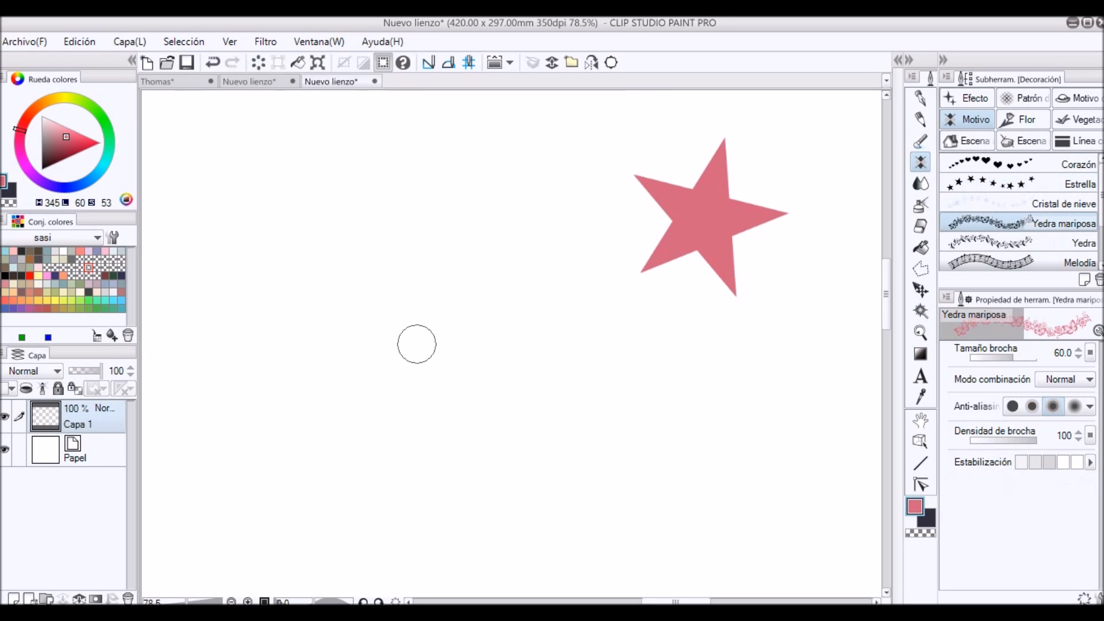
pyautogui.press('+')
pyautogui.press('+')
pyautogui.press('+')
pyautogui.press('+')
pyautogui.press('+')
pyautogui.moveTo(453, 206)
pyautogui.mouseDown()
pyautogui.moveTo(382, 219)
pyautogui.moveTo(771, 500)
pyautogui.mouseUp()
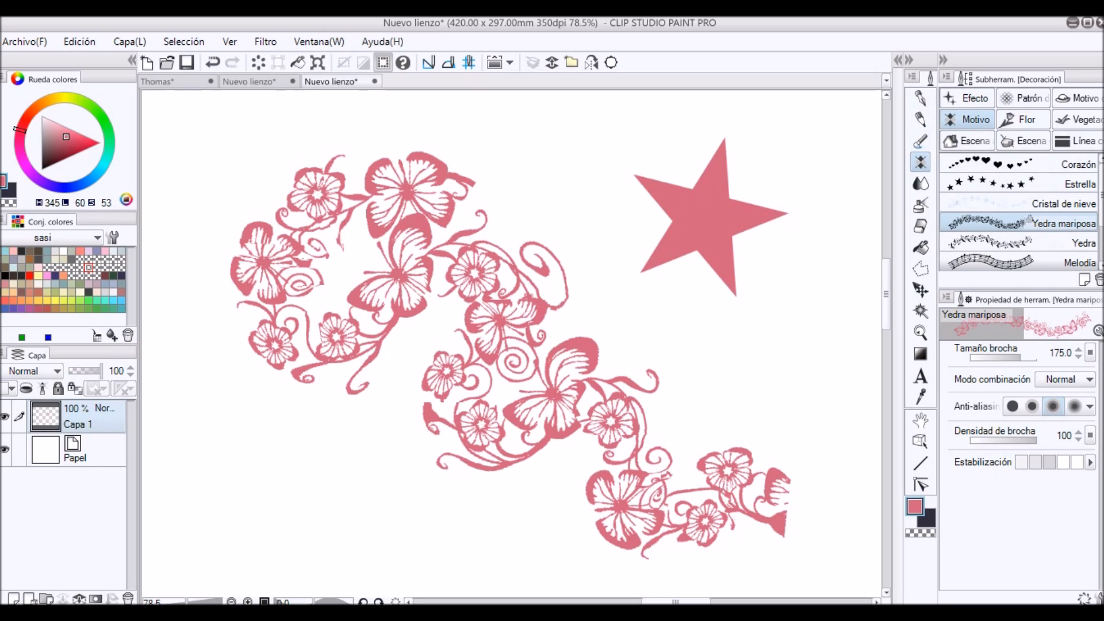
# Draw a trail with the Estrella B effect decoration brush at size 100.
pyautogui.click(969, 98)
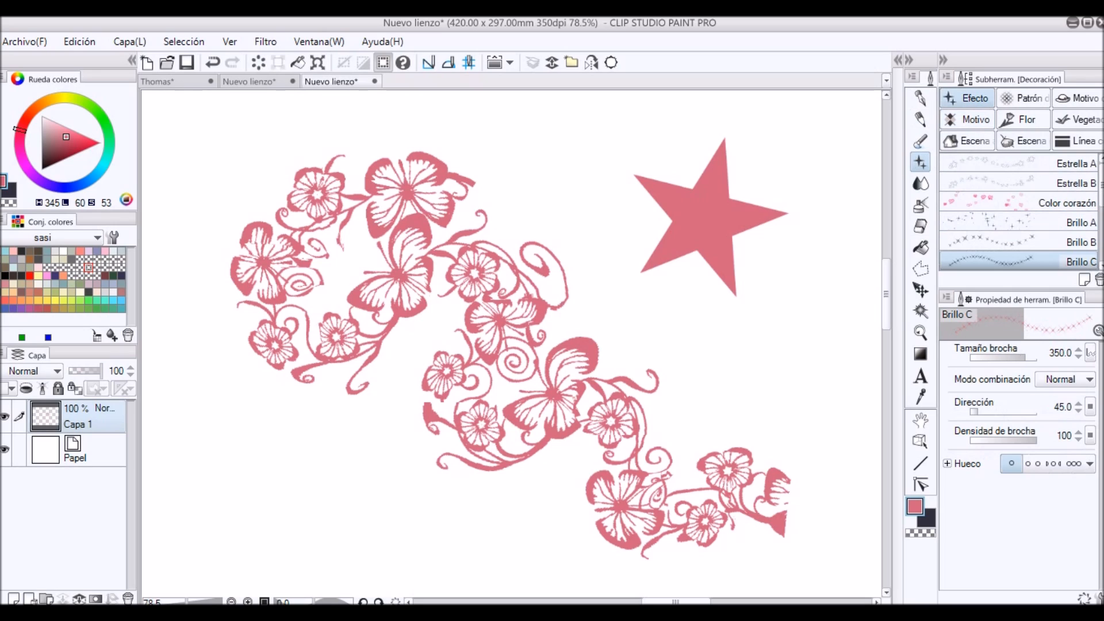
pyautogui.click(1012, 183)
pyautogui.moveTo(798, 345)
pyautogui.mouseDown()
pyautogui.moveTo(646, 270)
pyautogui.moveTo(465, 115)
pyautogui.mouseUp()
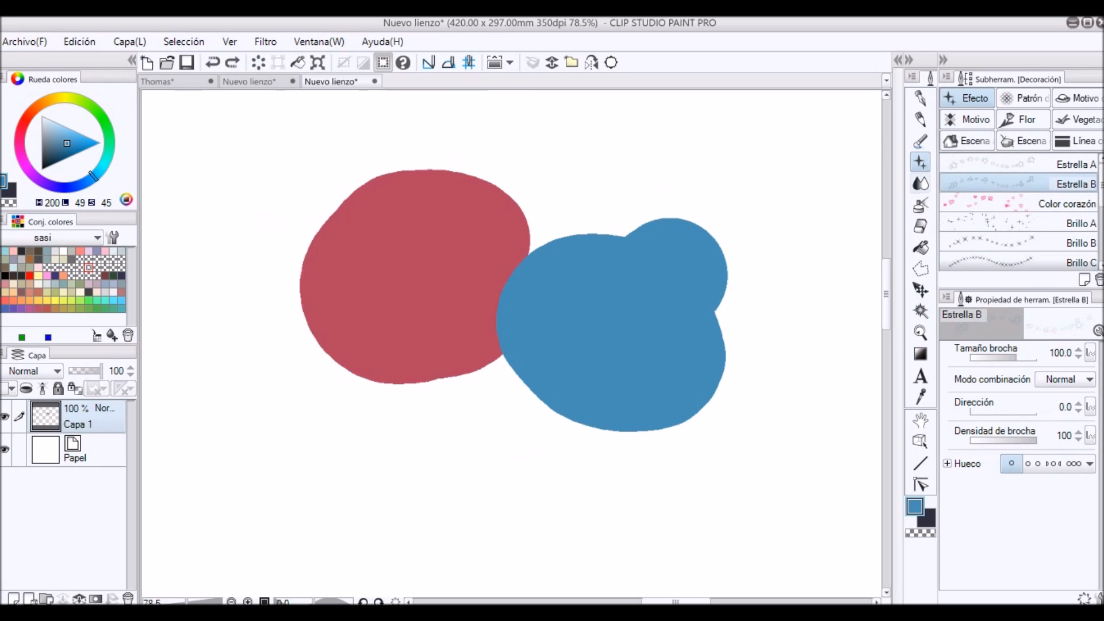
# Try smudging the boundary between the red and blue shapes with the Punta del dedo tool at brush size 80, and undo it.
pyautogui.click(920, 183)
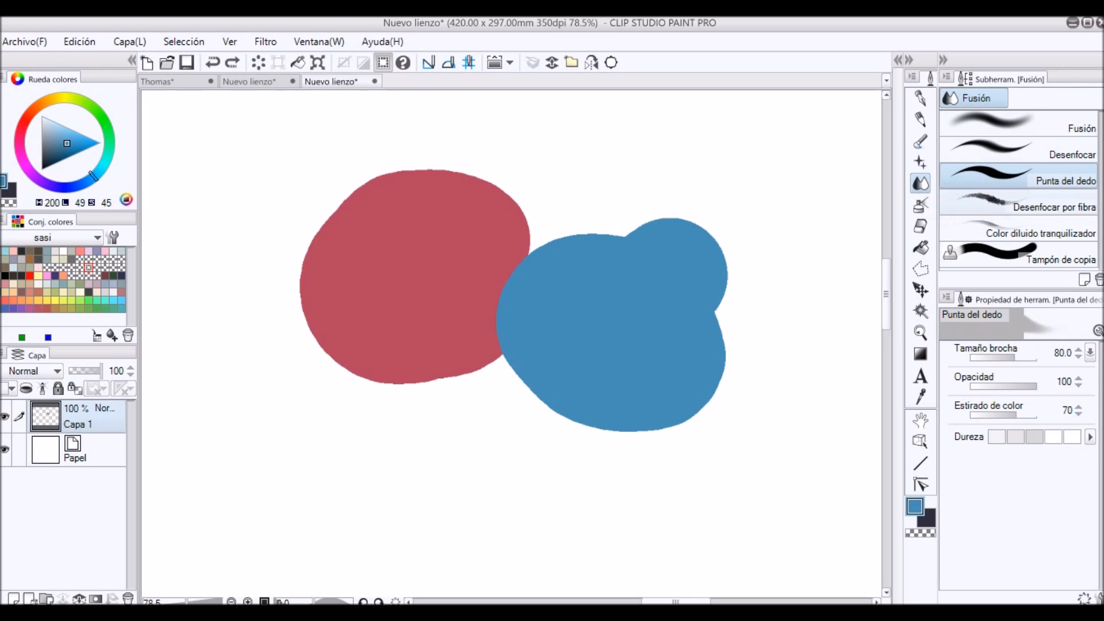
pyautogui.moveTo(501, 288)
pyautogui.mouseDown()
pyautogui.moveTo(512, 267)
pyautogui.moveTo(450, 252)
pyautogui.moveTo(403, 267)
pyautogui.mouseUp()
pyautogui.moveTo(554, 336)
pyautogui.mouseDown()
pyautogui.moveTo(317, 340)
pyautogui.moveTo(329, 342)
pyautogui.mouseUp()
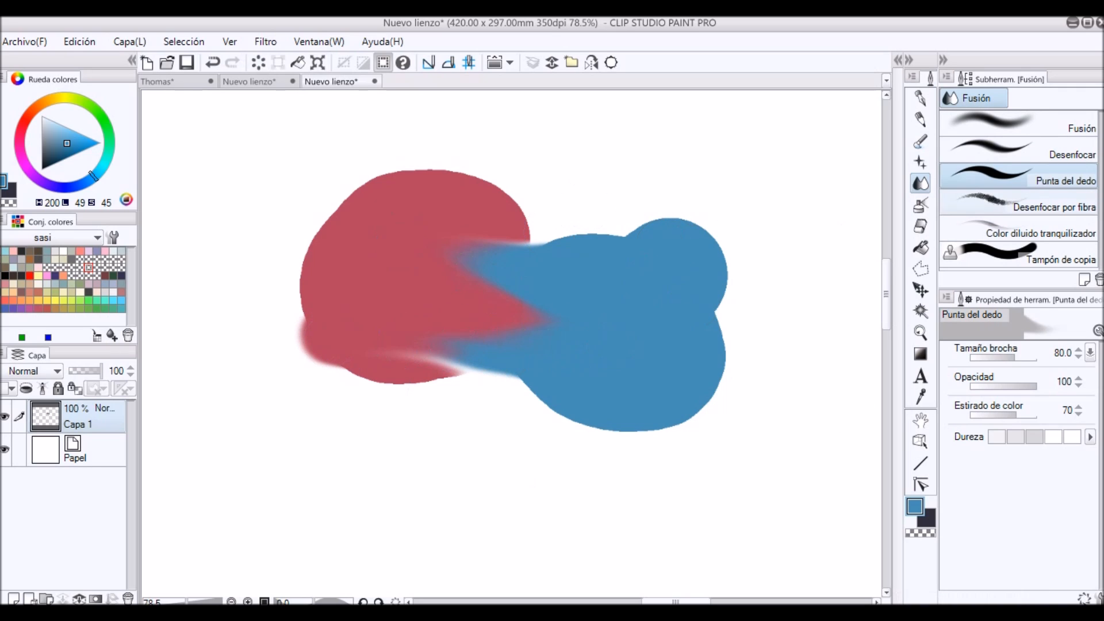
pyautogui.hotkey('ctrl', 'z')
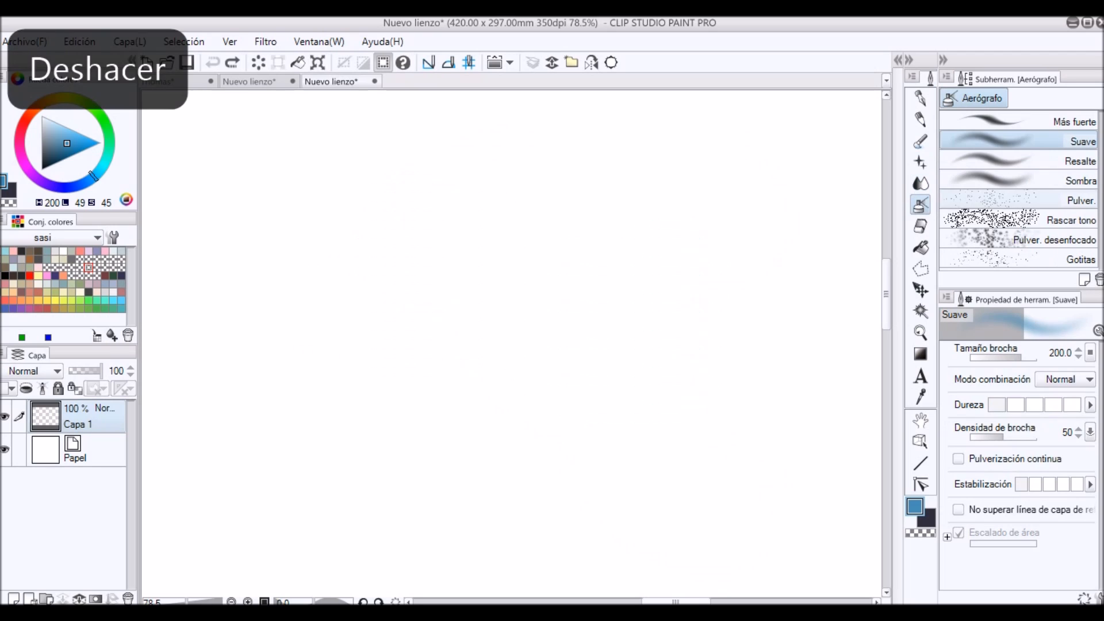
# Airbrush a soft blue patch with Suave at size 200 and add a speckled Rascar tono stroke at size 80 beside it.
pyautogui.moveTo(759, 160)
pyautogui.mouseDown()
pyautogui.moveTo(738, 198)
pyautogui.moveTo(713, 353)
pyautogui.moveTo(640, 376)
pyautogui.moveTo(603, 207)
pyautogui.moveTo(633, 327)
pyautogui.moveTo(714, 387)
pyautogui.mouseUp()
pyautogui.click(1012, 220)
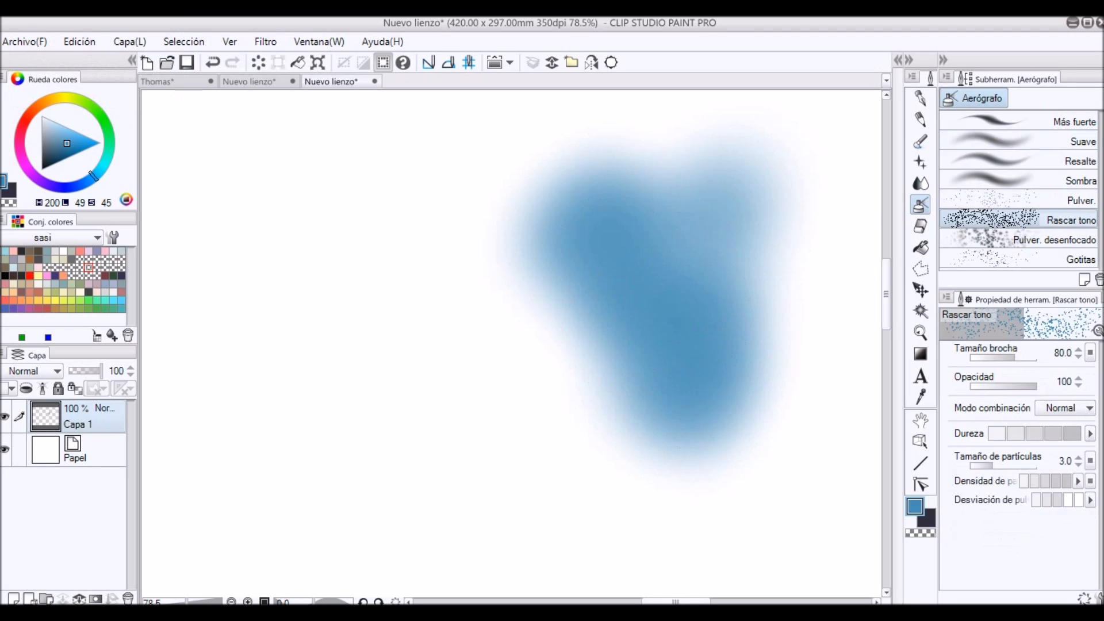
pyautogui.moveTo(372, 168)
pyautogui.mouseDown()
pyautogui.moveTo(408, 352)
pyautogui.moveTo(594, 439)
pyautogui.mouseUp()
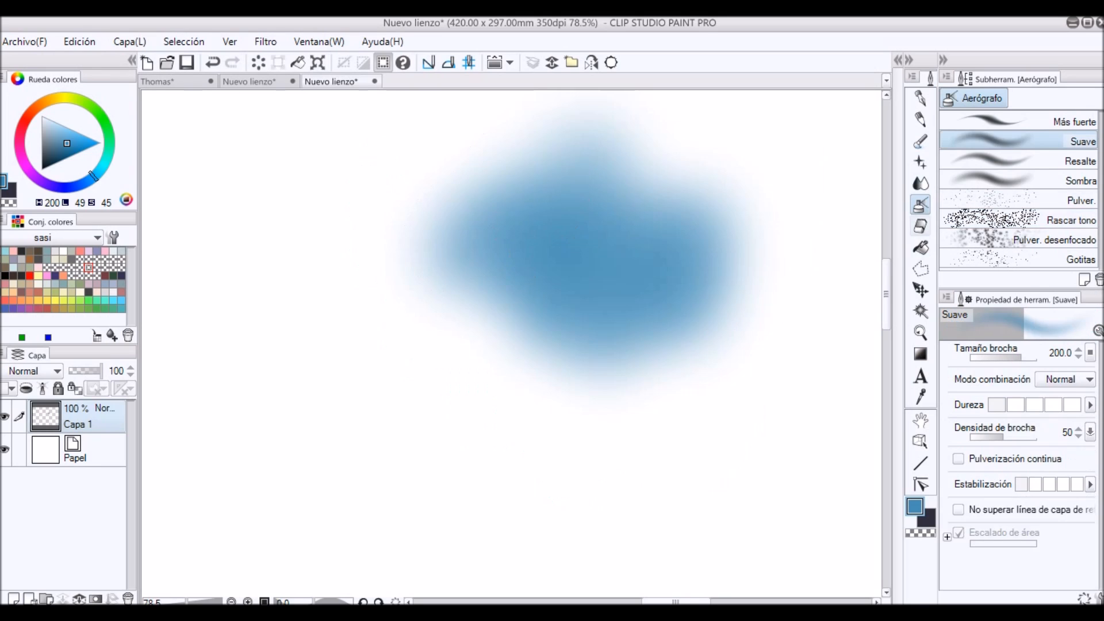
# Erase across the soft blue patch with the Goma dura eraser at size 200.
pyautogui.click(920, 225)
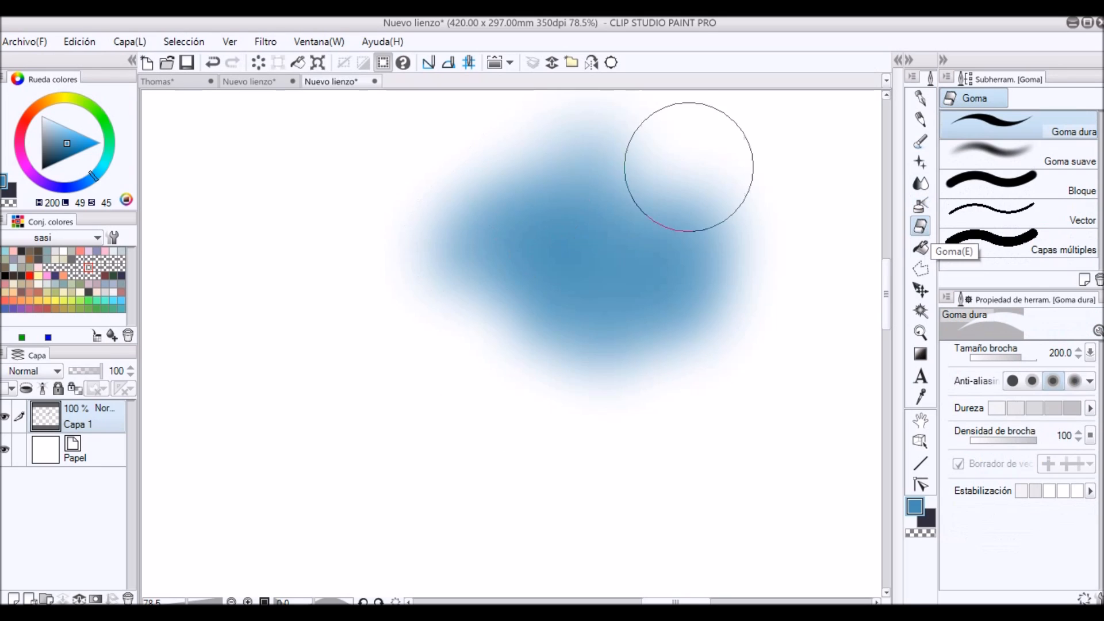
pyautogui.moveTo(688, 161)
pyautogui.mouseDown()
pyautogui.moveTo(639, 199)
pyautogui.moveTo(494, 415)
pyautogui.mouseUp()
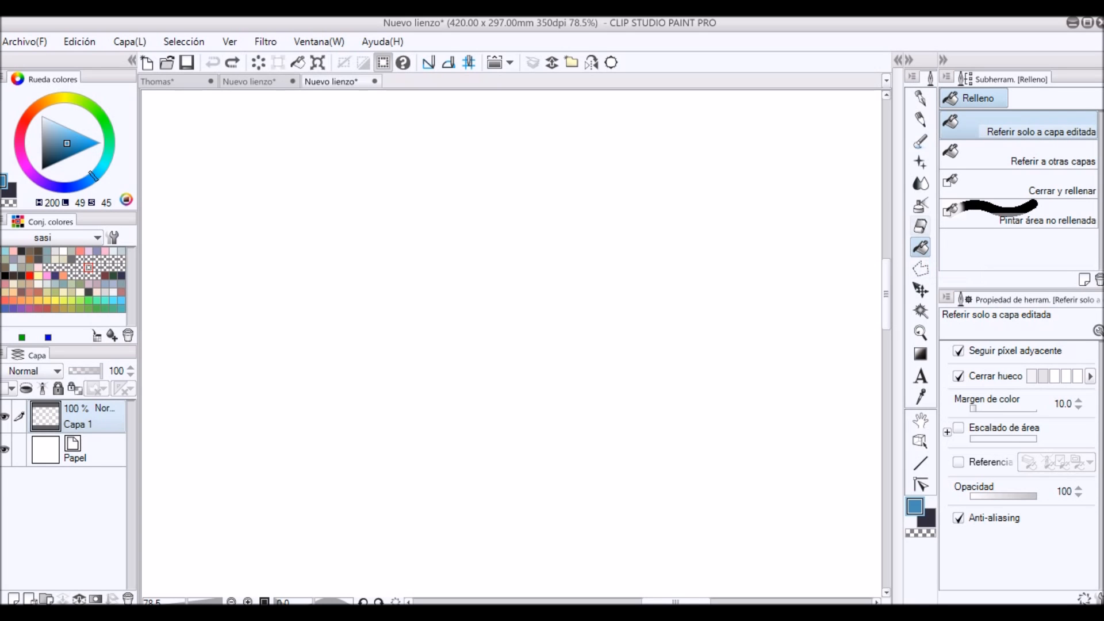
# Try filling a circular selection with blue using the Encuadre de elipse and Relleno tools, and undo the fill and the selection.
pyautogui.click(921, 269)
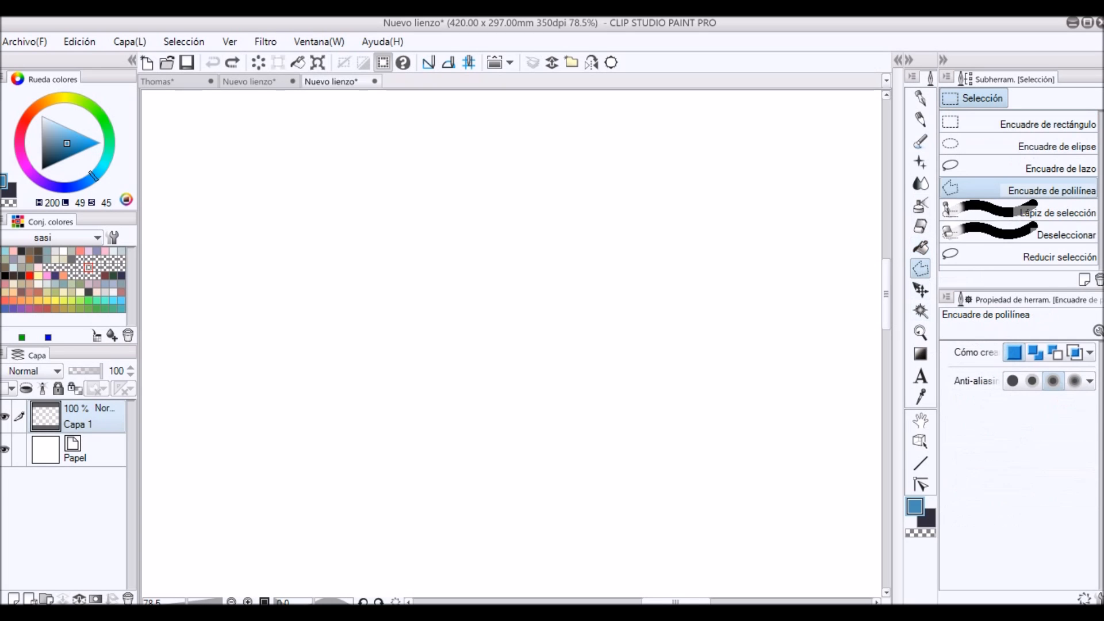
pyautogui.click(1018, 167)
pyautogui.click(1018, 145)
pyautogui.moveTo(594, 167); pyautogui.dragTo(830, 403)
pyautogui.click(920, 248)
pyautogui.click(712, 285)
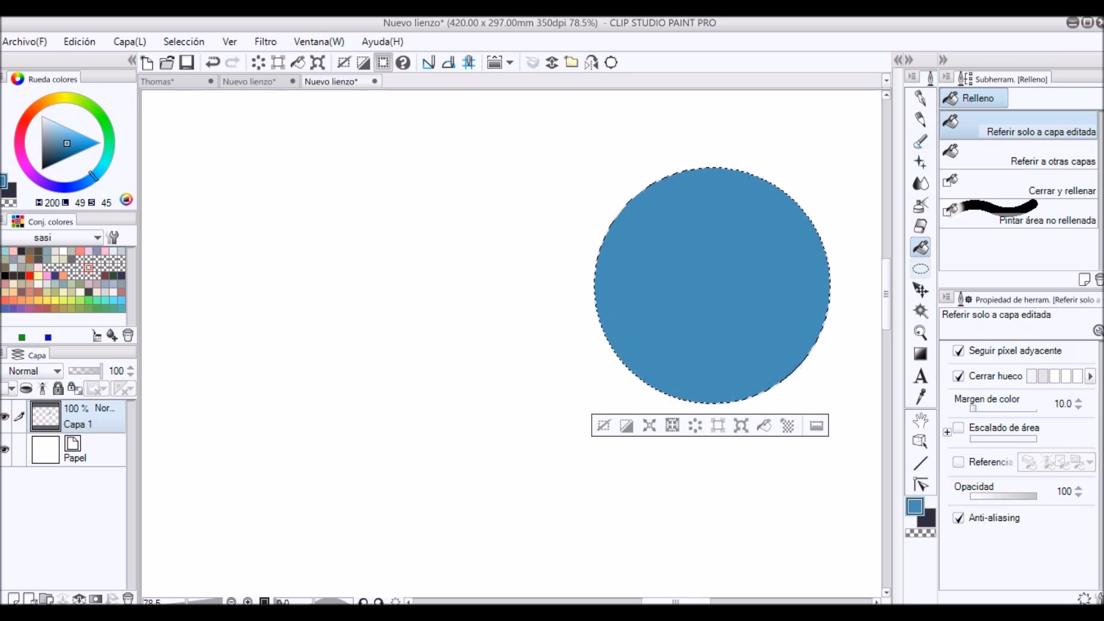
pyautogui.hotkey('ctrl', 'z')
pyautogui.hotkey('ctrl', 'z')
pyautogui.click(920, 268)
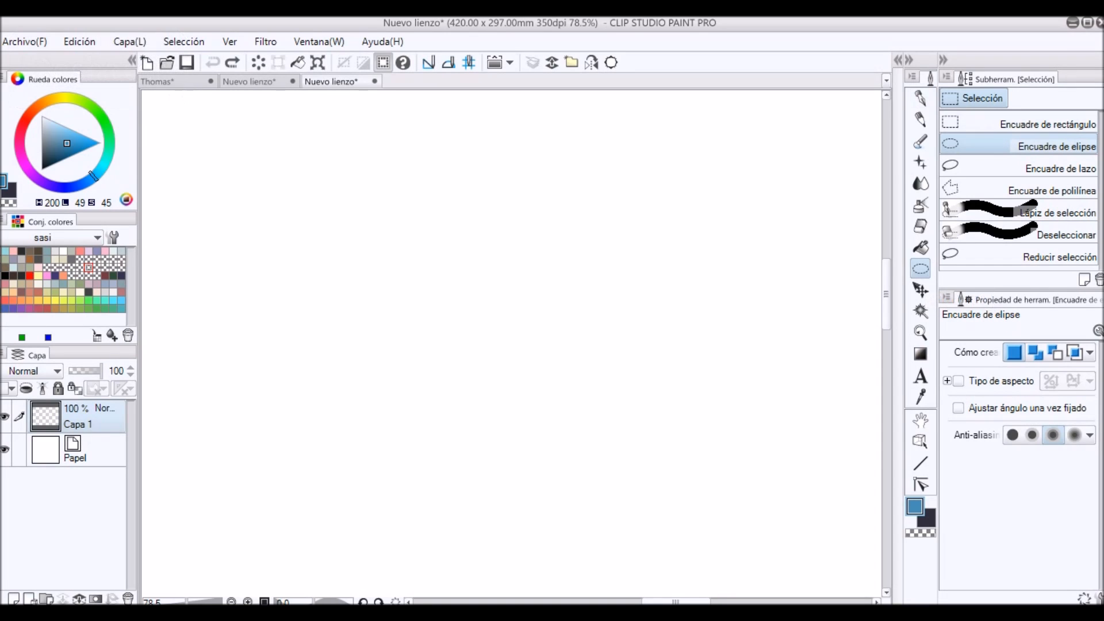
# Try a rectangular, an elliptical and a freehand lasso selection on the blank canvas in turn, and undo them all.
pyautogui.click(1047, 124)
pyautogui.moveTo(644, 109); pyautogui.dragTo(823, 199)
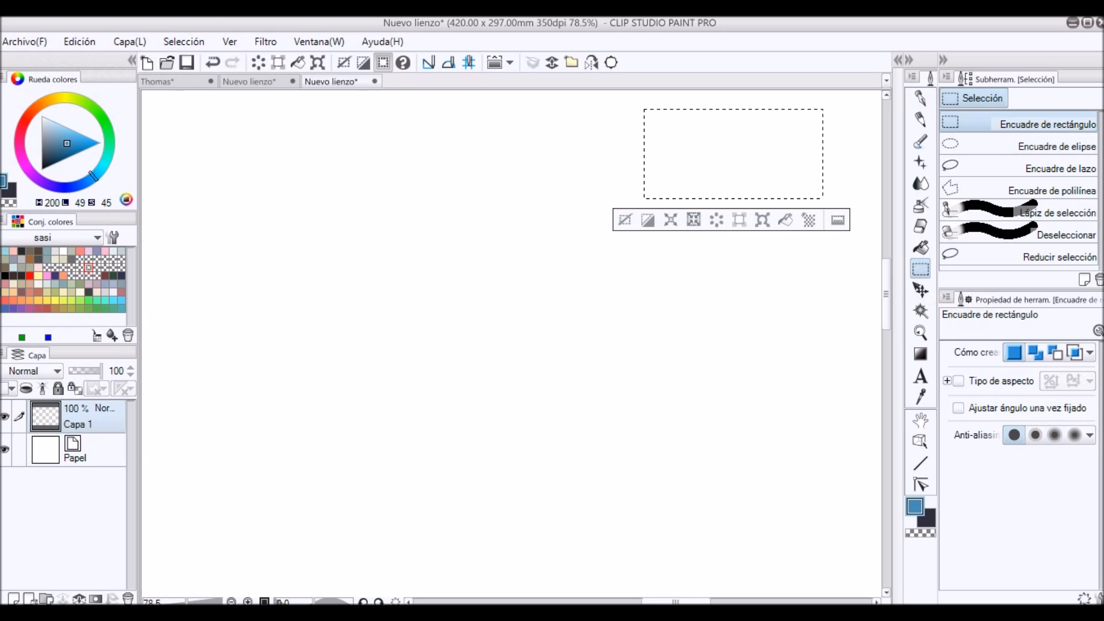
pyautogui.click(1046, 146)
pyautogui.moveTo(567, 230); pyautogui.dragTo(817, 433)
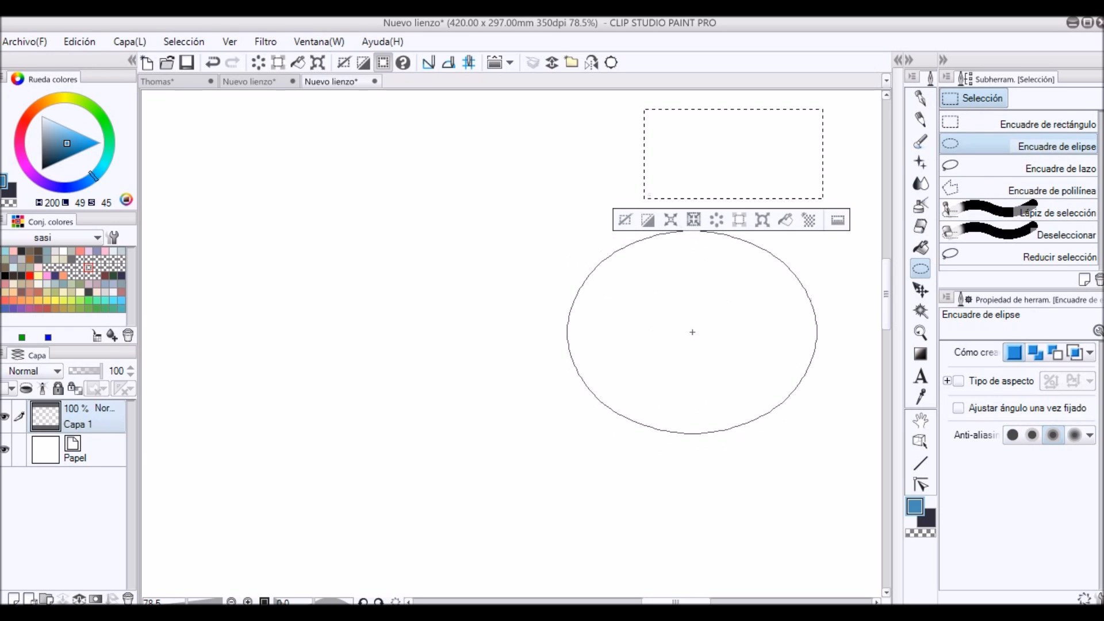
pyautogui.click(1046, 168)
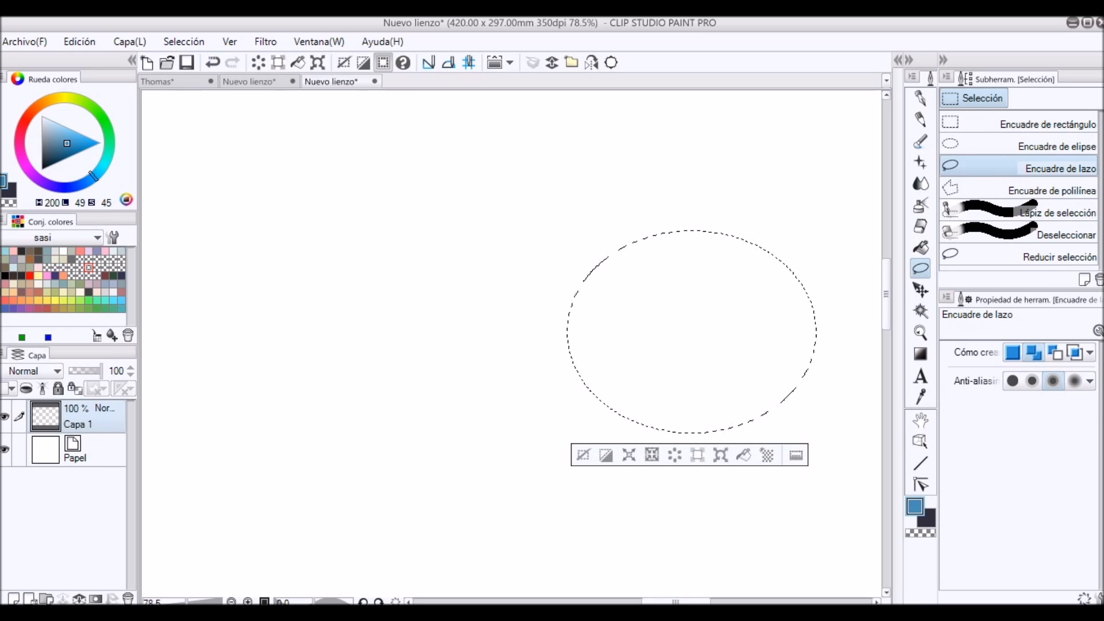
pyautogui.moveTo(759, 190)
pyautogui.mouseDown()
pyautogui.moveTo(855, 172)
pyautogui.moveTo(845, 152)
pyautogui.mouseUp()
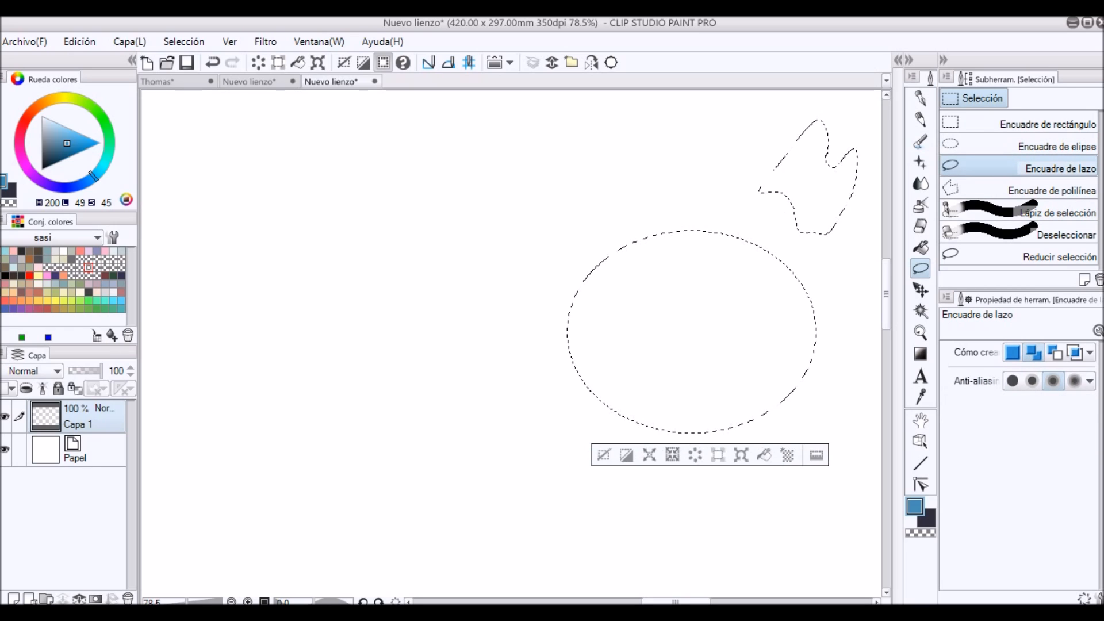
pyautogui.hotkey('ctrl', 'z')
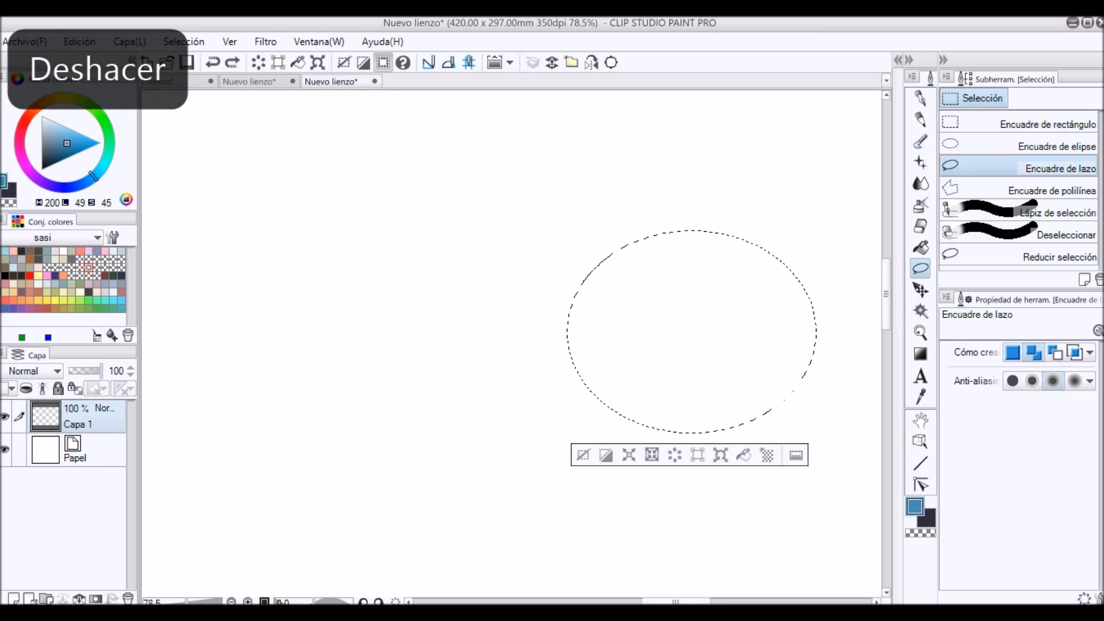
pyautogui.hotkey('ctrl', 'z')
pyautogui.hotkey('ctrl', 'z')
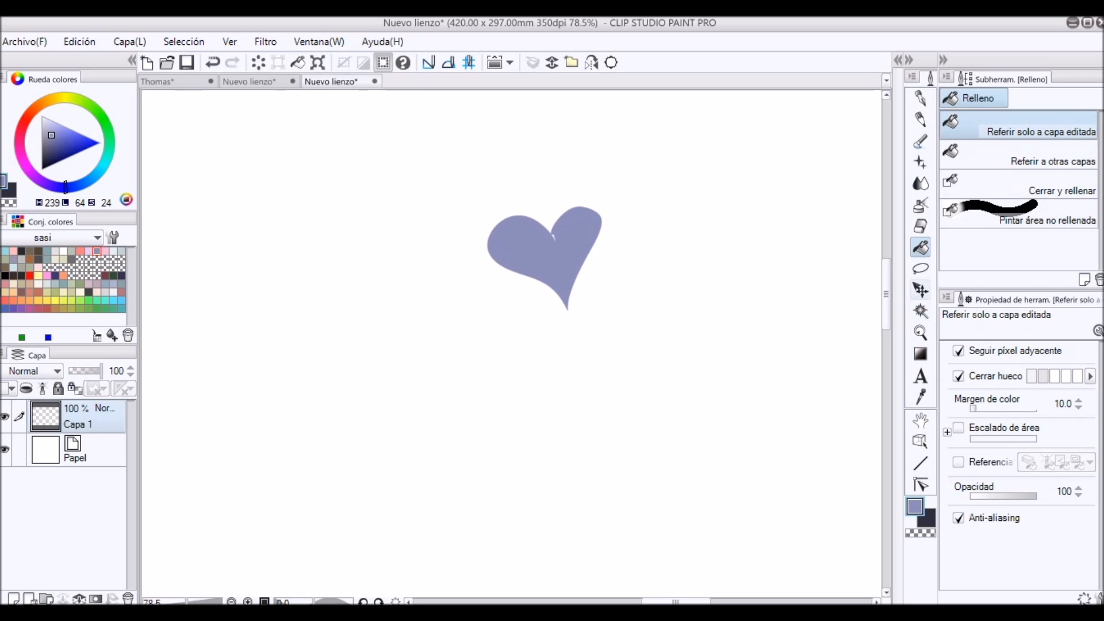
# Try shifting the heart slightly upward with the Mover capa tool, and undo the move.
pyautogui.click(921, 289)
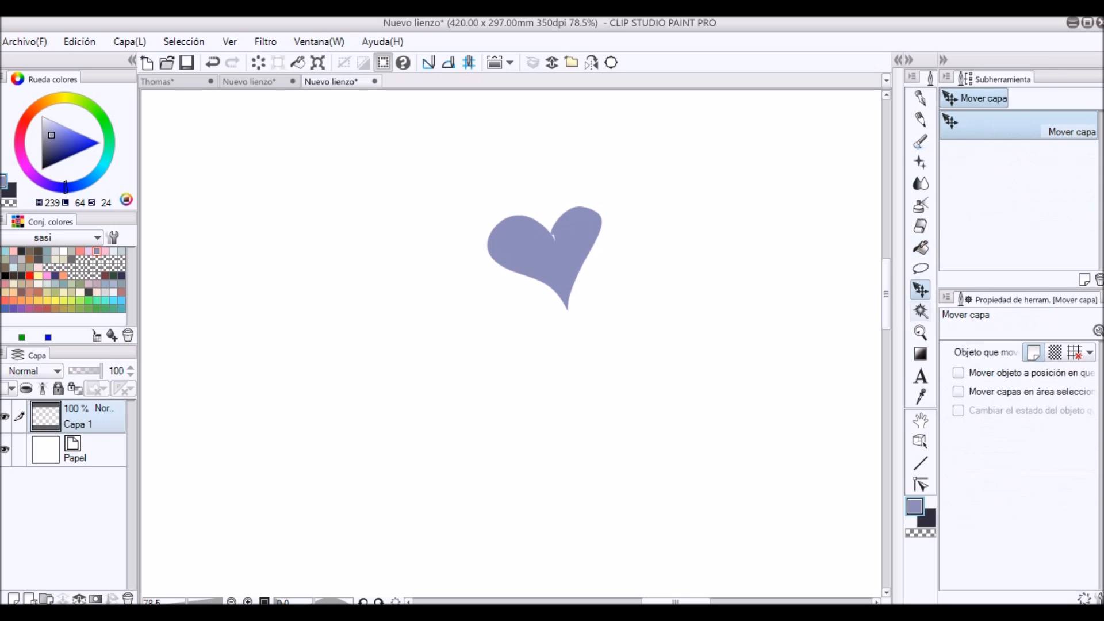
pyautogui.moveTo(544, 258); pyautogui.dragTo(528, 215)
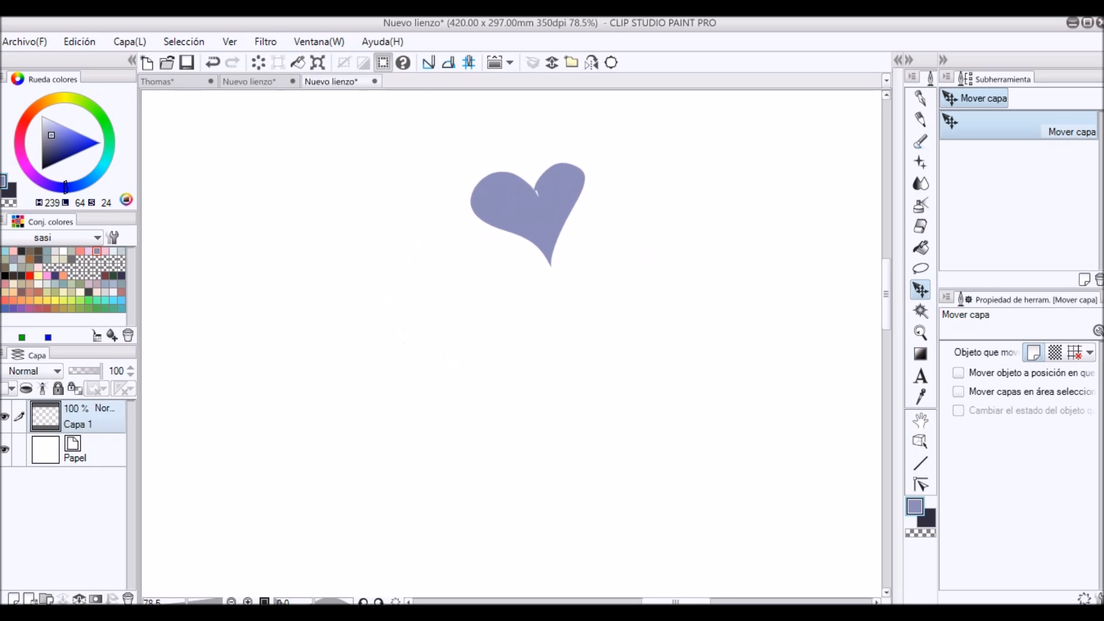
pyautogui.hotkey('ctrl', 'z')
# Try selecting the heart with the Autoselección tool referring only to the edited layer, and undo the selection.
pyautogui.press('w')
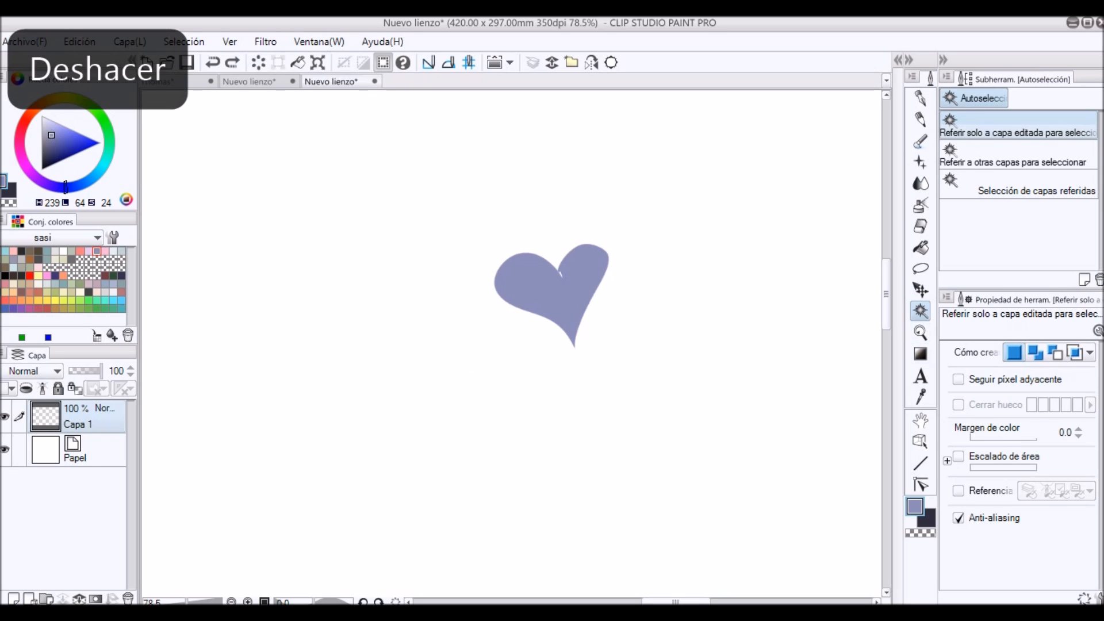
pyautogui.click(558, 272)
pyautogui.hotkey('ctrl', 'z')
# Magnify the heart up to 400% with the Aumentar zoom tool, and zoom back out.
pyautogui.hotkey('ctrl', 'space')
pyautogui.moveTo(587, 228); pyautogui.dragTo(632, 228)
pyautogui.hotkey('ctrl', 'space')
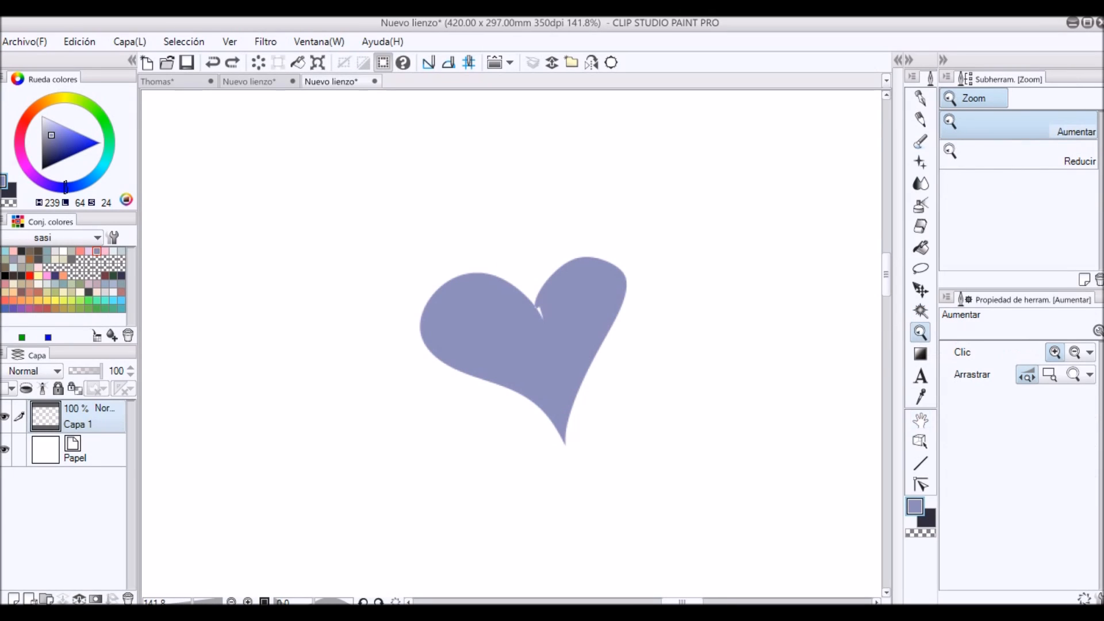
pyautogui.moveTo(646, 330); pyautogui.dragTo(656, 330)
pyautogui.moveTo(663, 335); pyautogui.dragTo(702, 335)
pyautogui.click(660, 352)
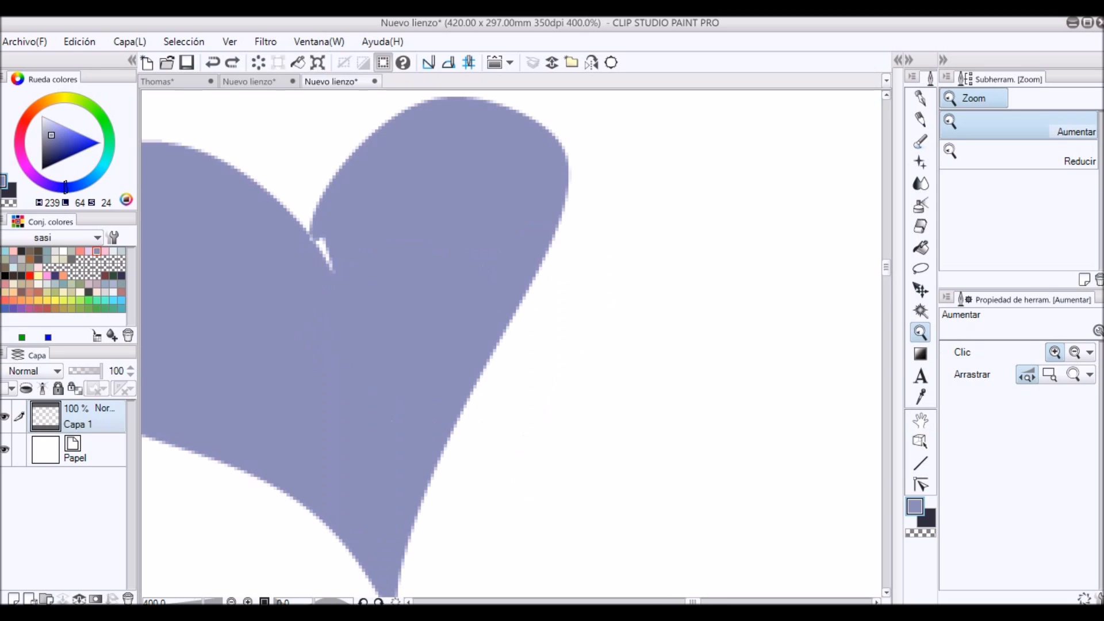
pyautogui.moveTo(685, 316); pyautogui.dragTo(338, 315)
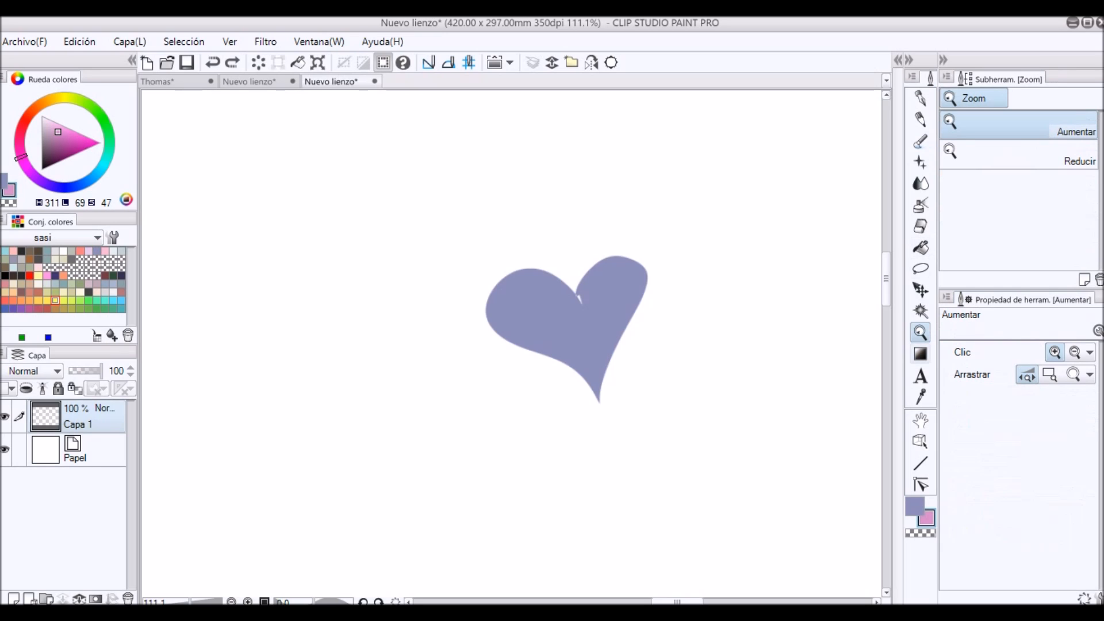
# Try a vertical blue-violet to pink De primer plano a fondo gradient across the canvas, and undo it.
pyautogui.click(920, 354)
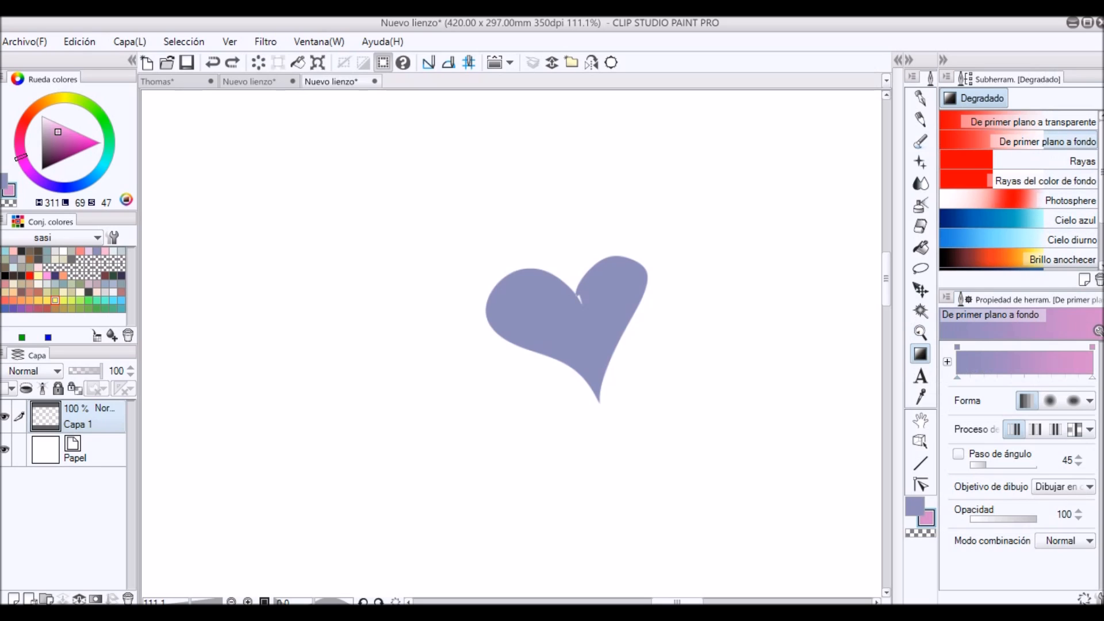
pyautogui.moveTo(719, 134); pyautogui.dragTo(718, 421)
pyautogui.moveTo(719, 421); pyautogui.dragTo(719, 421)
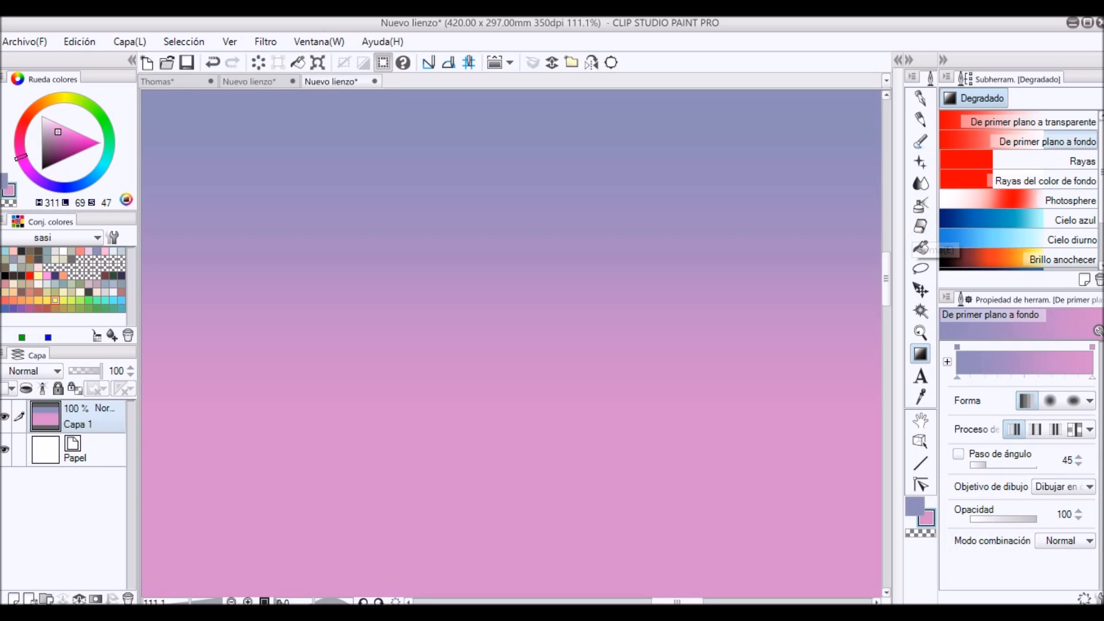
pyautogui.hotkey('ctrl', 'z')
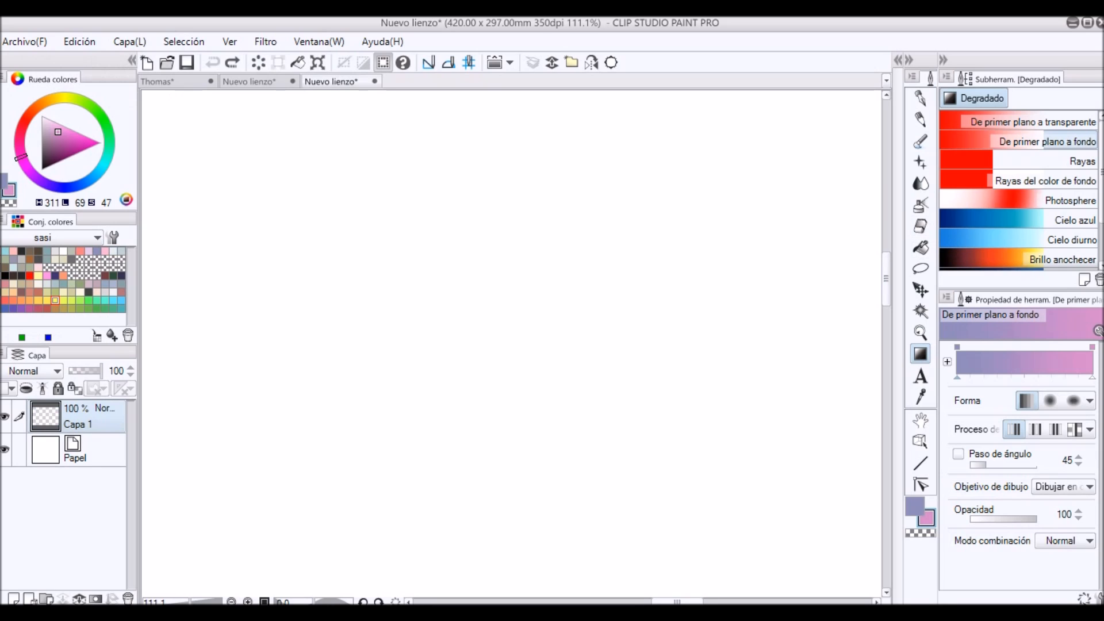
# Prepare the Bocadillo elíptico tool with white as background color for the fill and near-black as foreground color for the line.
pyautogui.press('t')
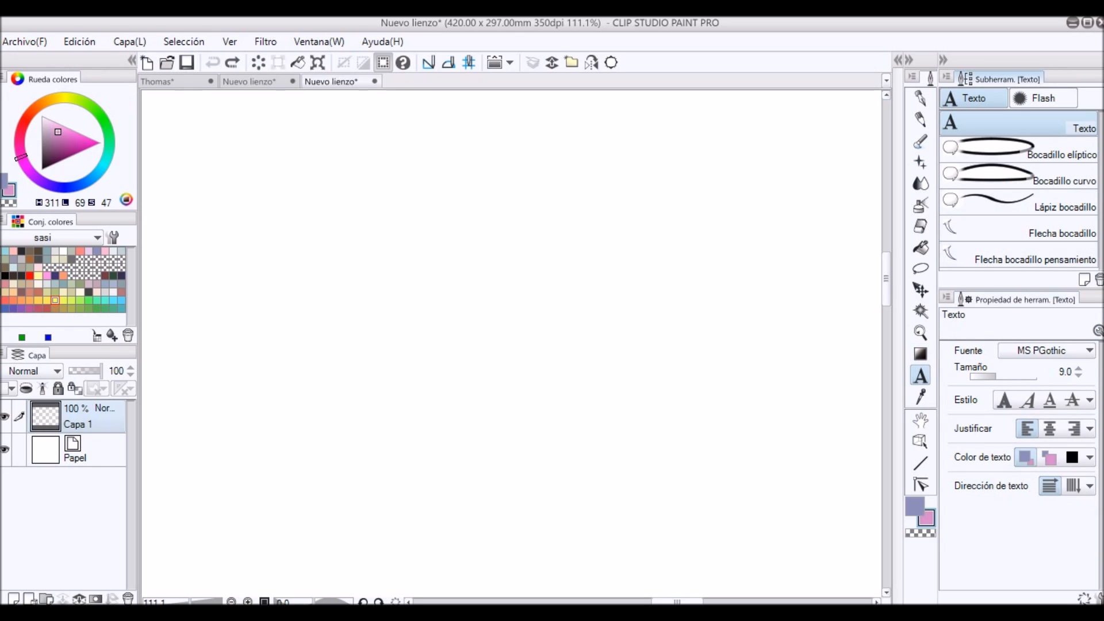
pyautogui.click(1017, 150)
pyautogui.click(1018, 176)
pyautogui.click(1018, 149)
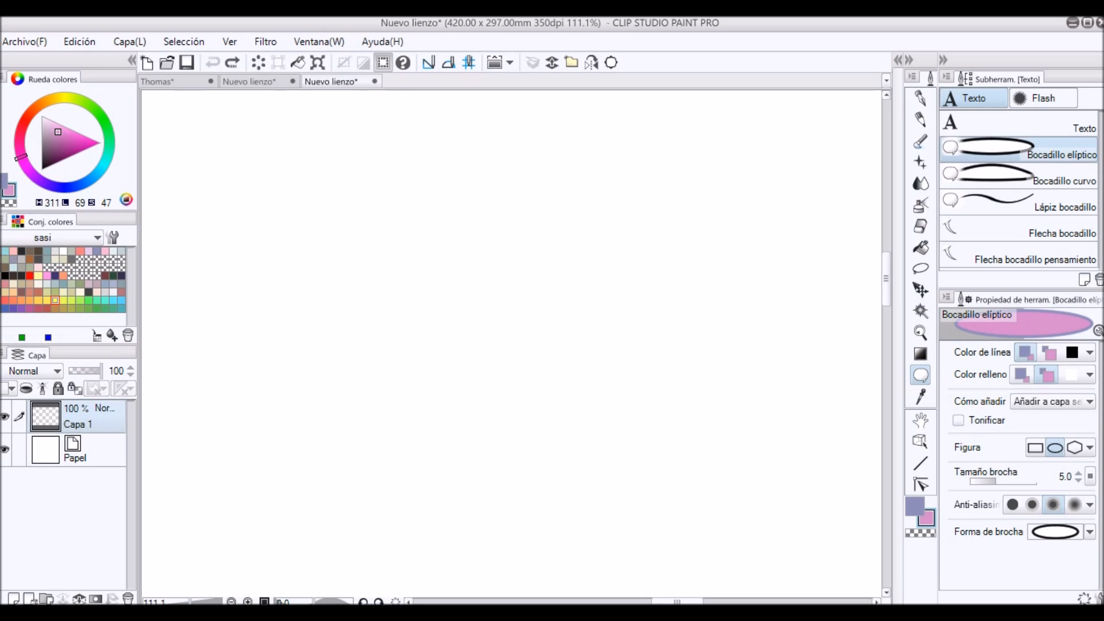
pyautogui.click(63, 251)
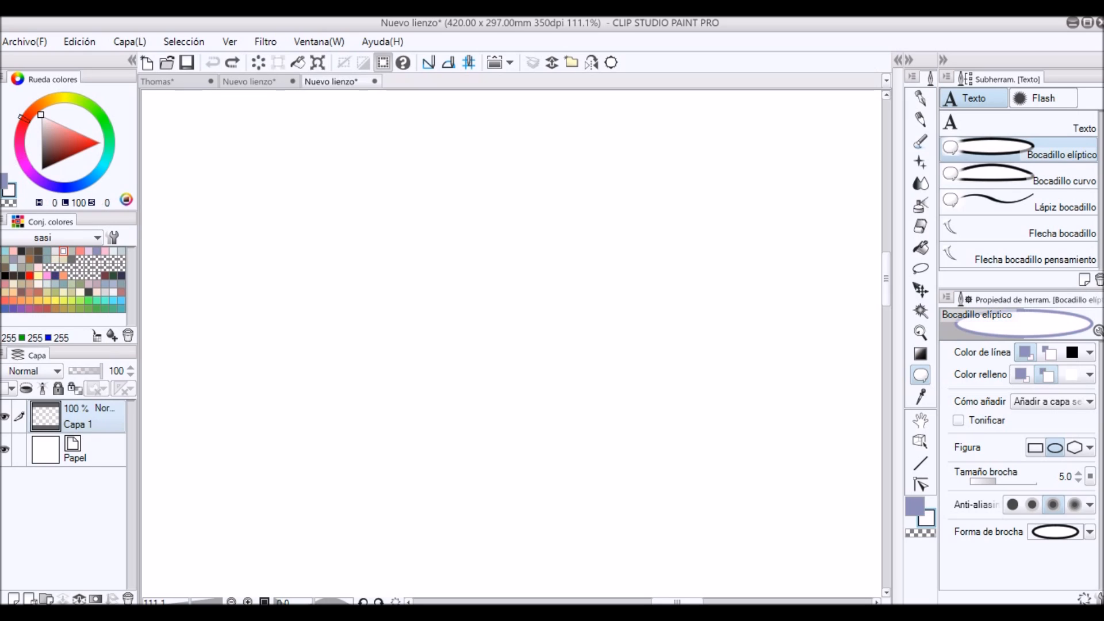
pyautogui.click(914, 506)
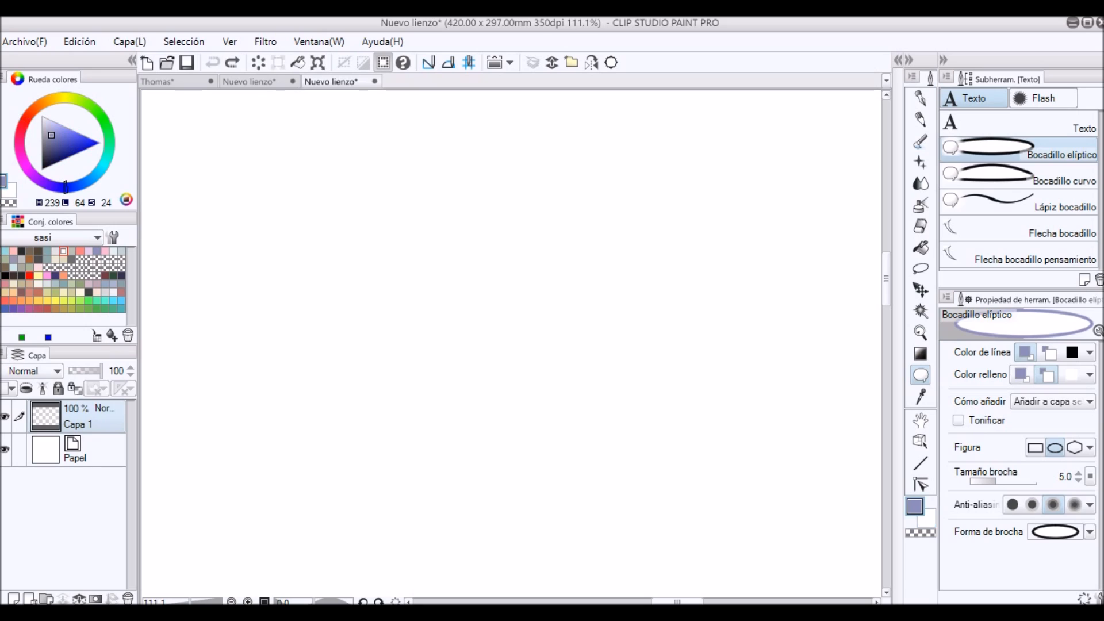
pyautogui.click(22, 251)
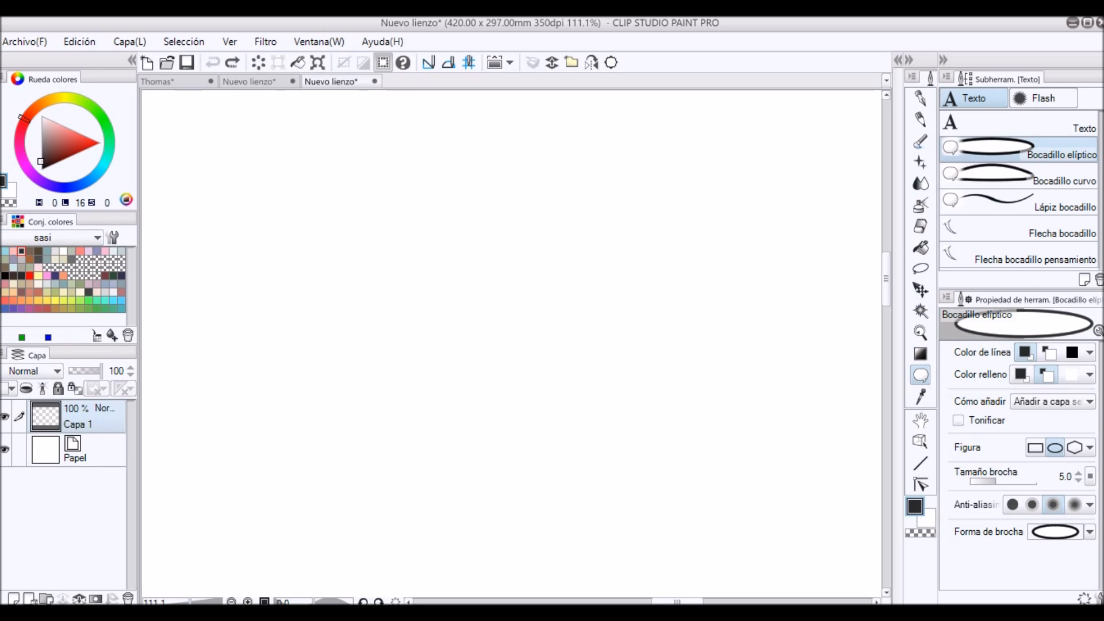
# Draw a wide elliptical speech balloon in the upper middle of the canvas and add a straight Flecha bocadillo tail at its lower right.
pyautogui.moveTo(388, 158); pyautogui.dragTo(718, 299)
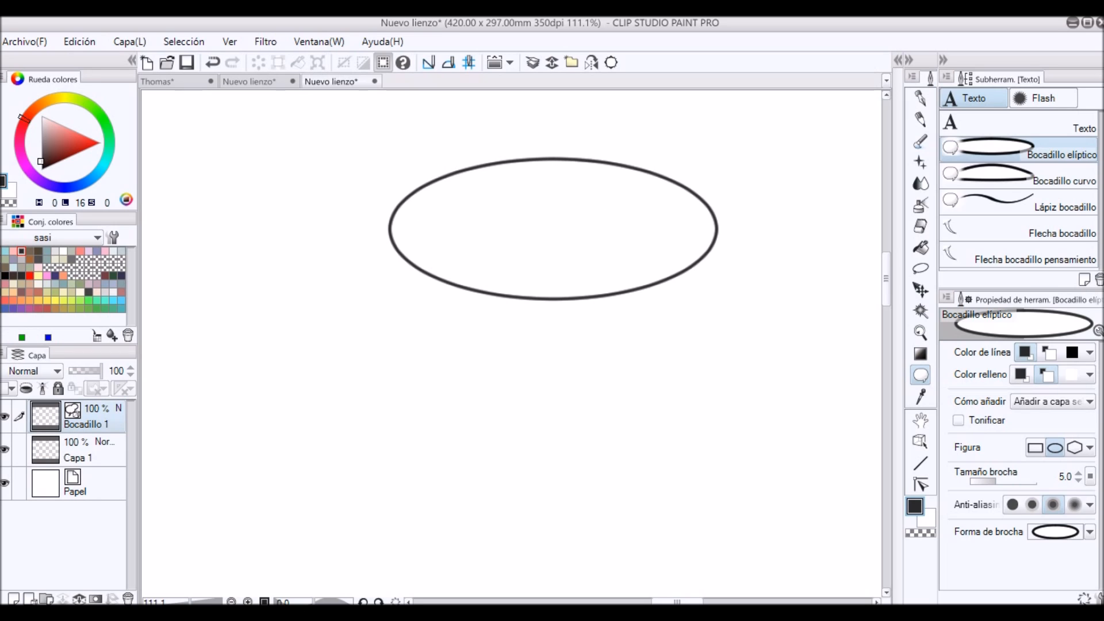
pyautogui.click(1018, 228)
pyautogui.moveTo(618, 276); pyautogui.dragTo(693, 349)
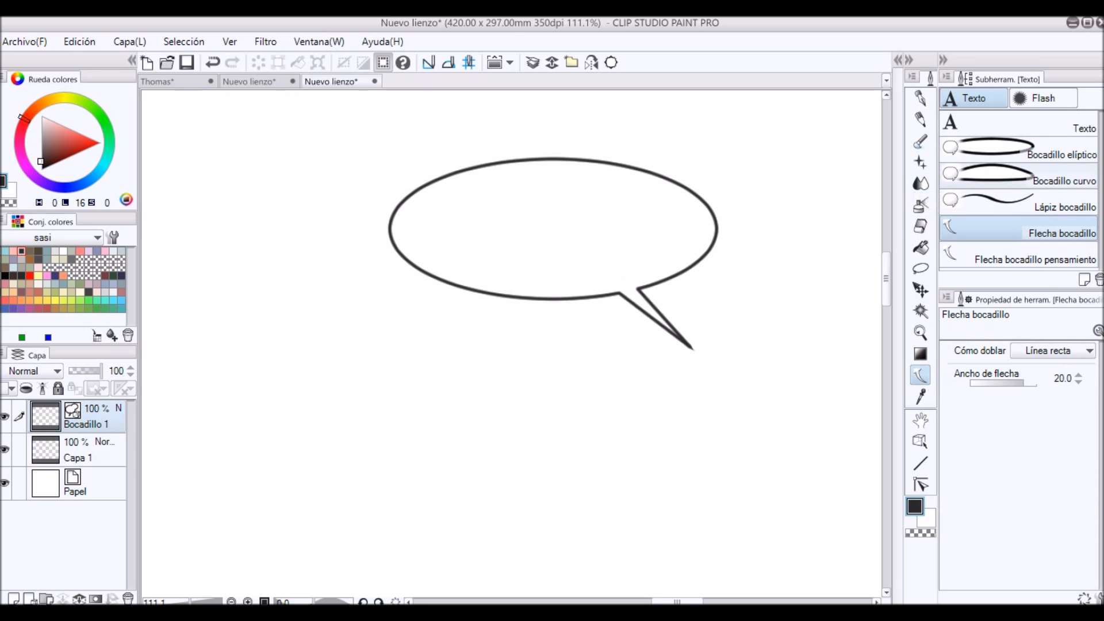
# Write ESPAÑOL in the middle of the balloon in the A.C.M.E. Secret Agent font and finish the text.
pyautogui.click(1018, 123)
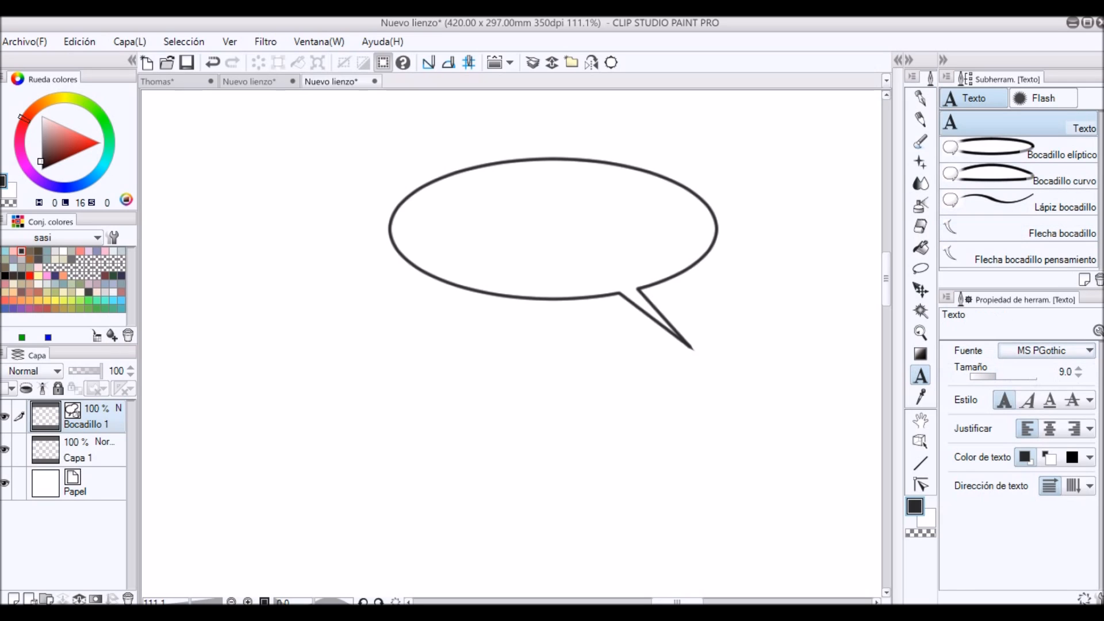
pyautogui.click(1044, 350)
pyautogui.moveTo(1099, 462); pyautogui.dragTo(1099, 377)
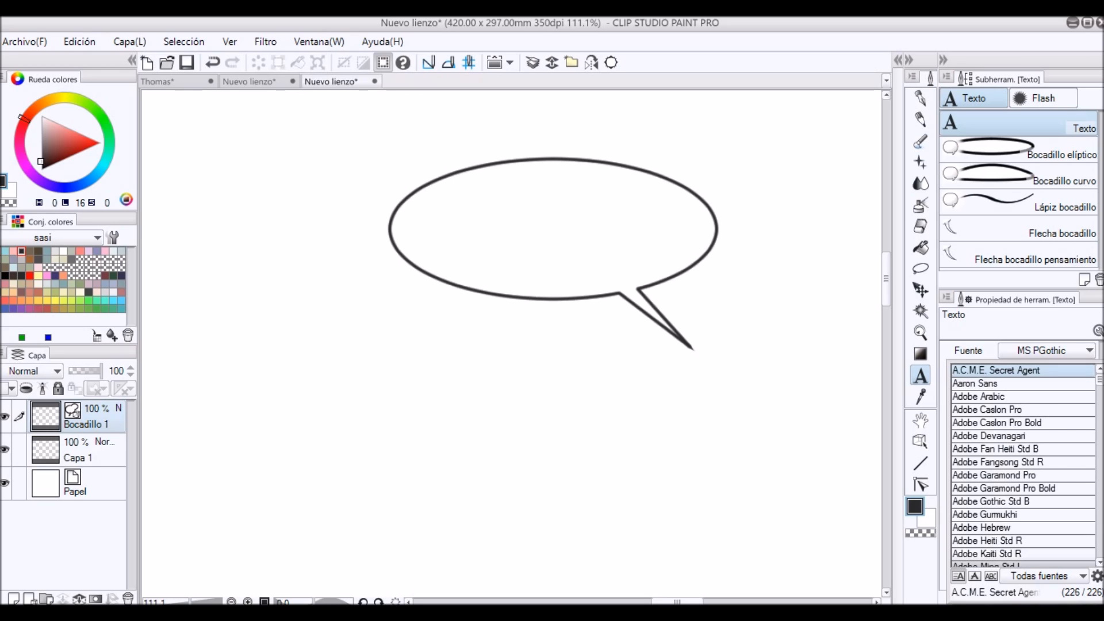
pyautogui.click(995, 370)
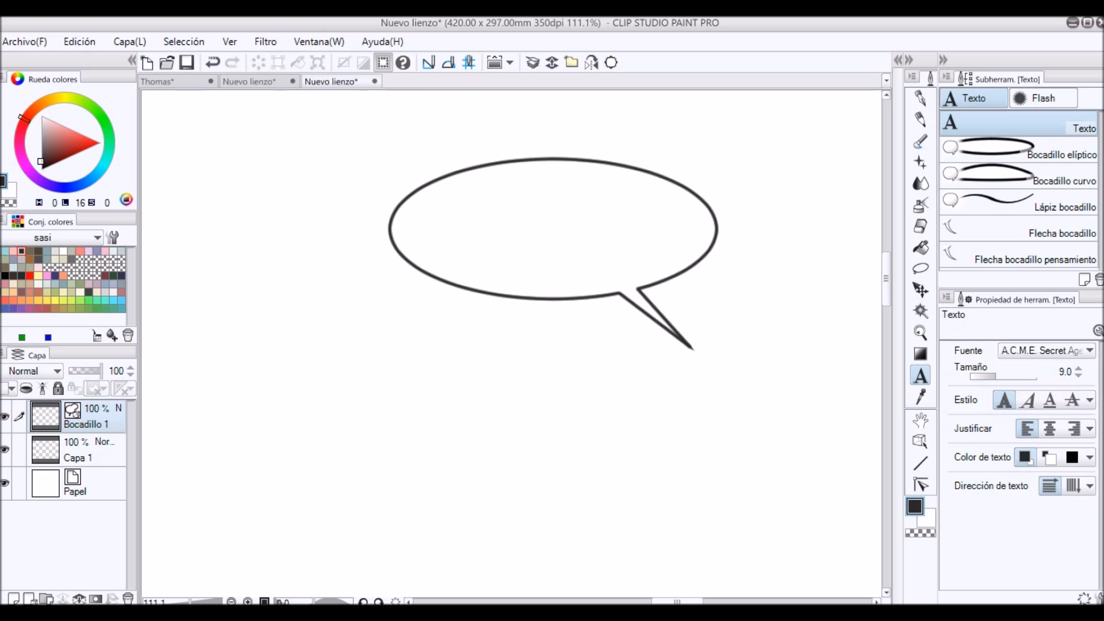
pyautogui.click(551, 237)
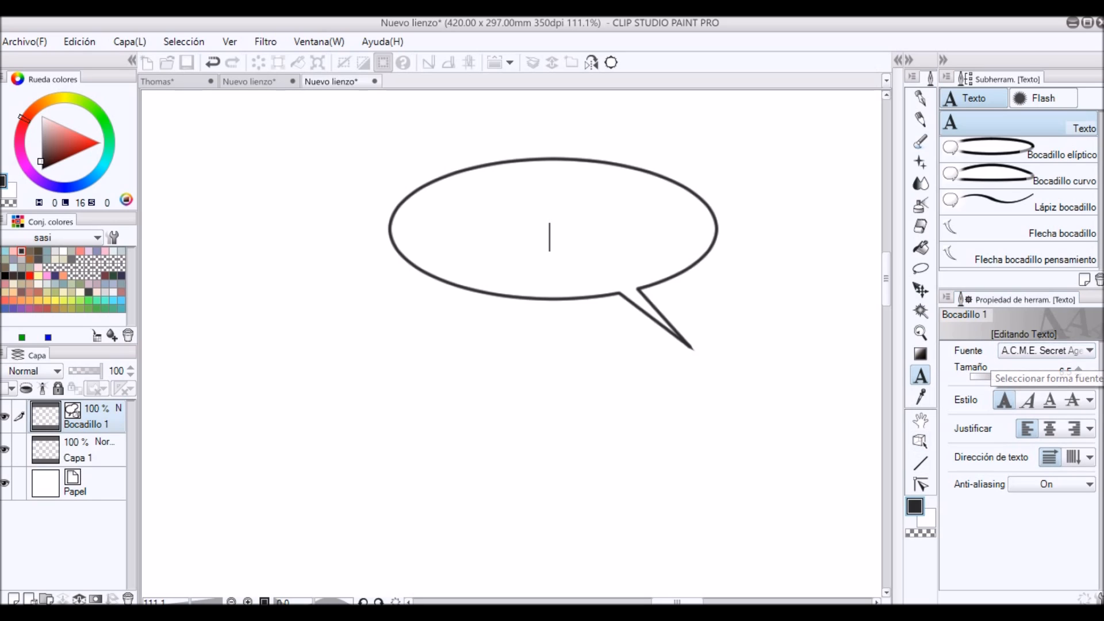
pyautogui.write('ES')
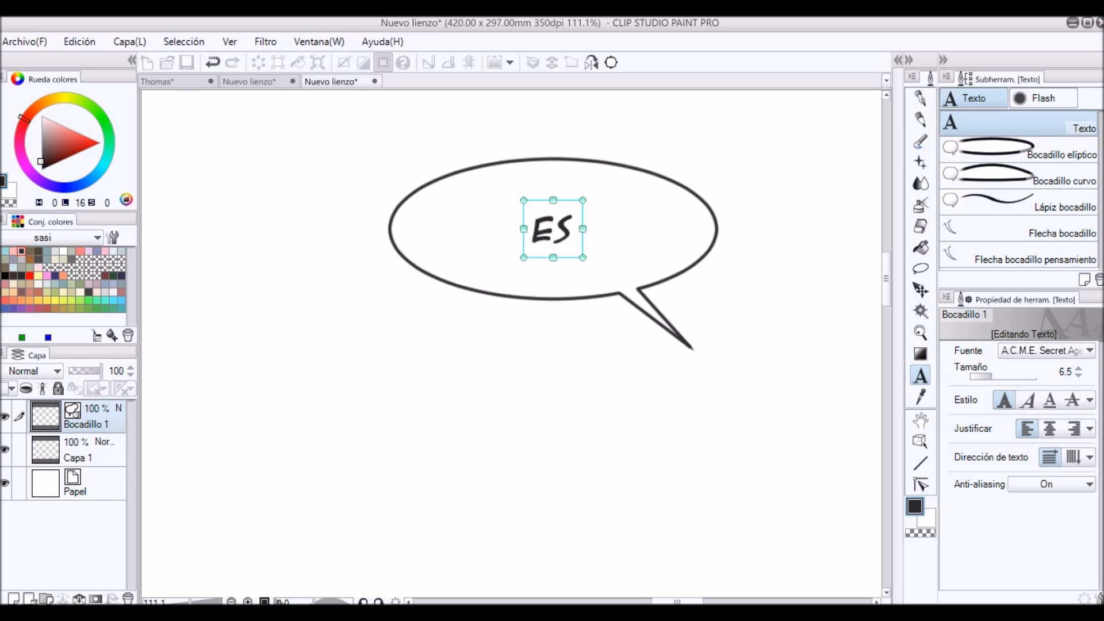
pyautogui.write('PAÑOL')
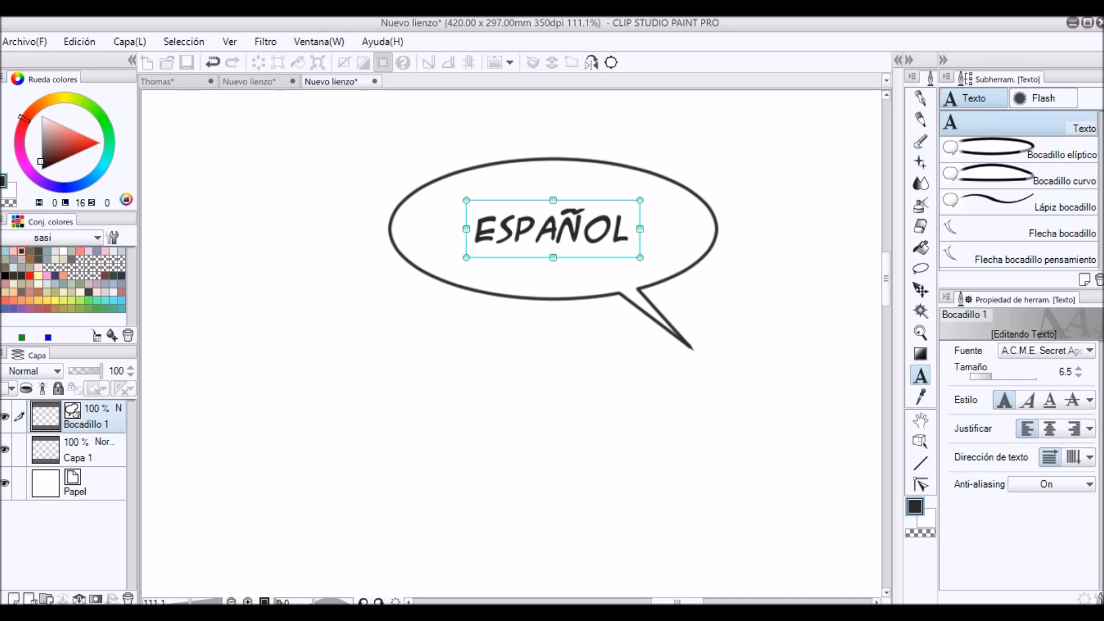
pyautogui.click(920, 397)
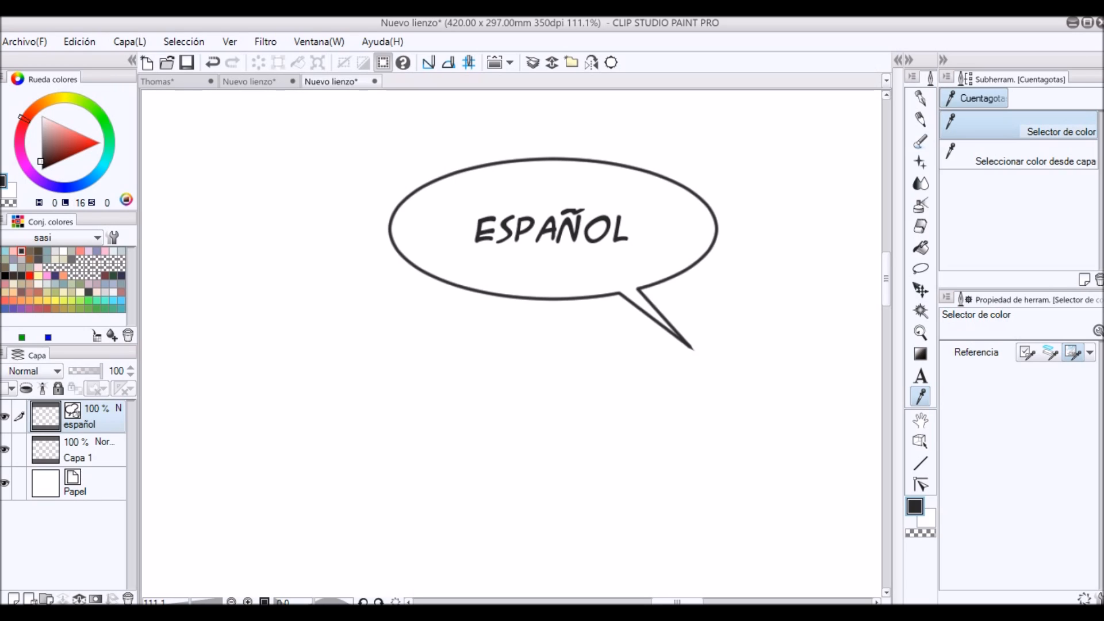
# Pan the canvas with the Mano tool and zoom out and back in around the balloon.
pyautogui.scroll(-1, 538, 288)
pyautogui.press('h')
pyautogui.moveTo(523, 324); pyautogui.dragTo(554, 344)
pyautogui.scroll(-4, 638, 440)
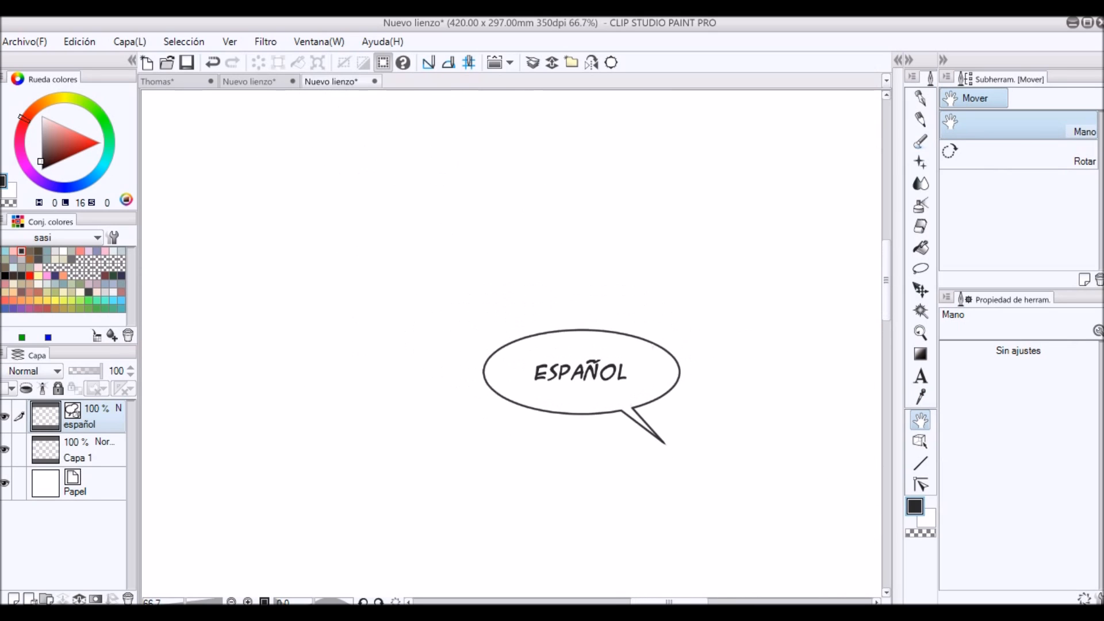
pyautogui.scroll(3, 690, 436)
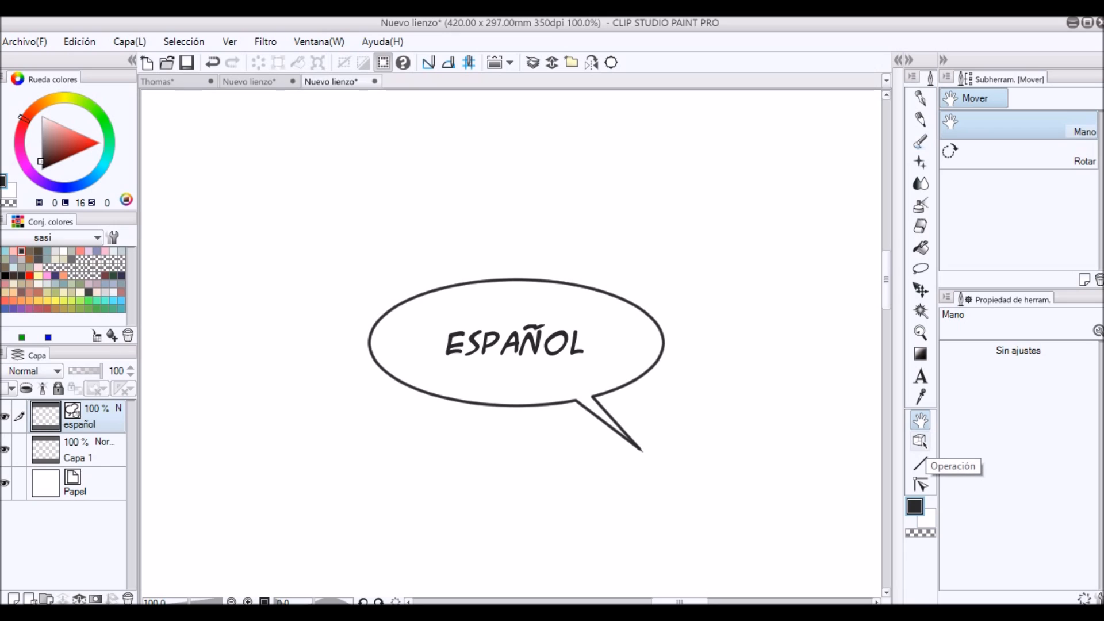
# Enlarge the ESPAÑOL balloon upward and slightly wider with the Objeto operation tool.
pyautogui.click(920, 441)
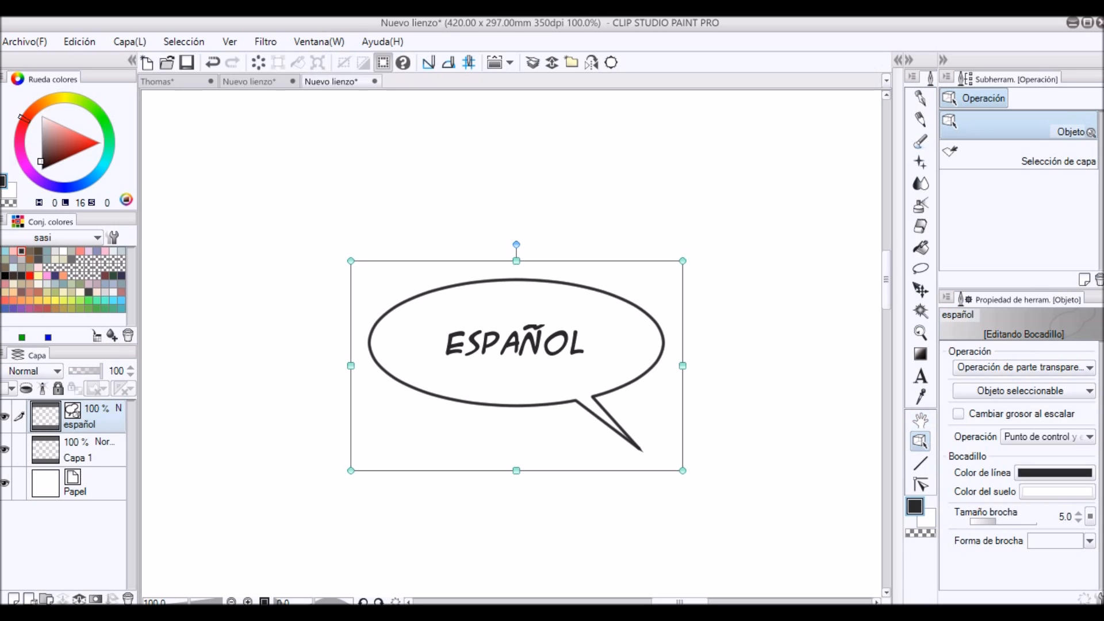
pyautogui.moveTo(682, 260); pyautogui.dragTo(723, 178)
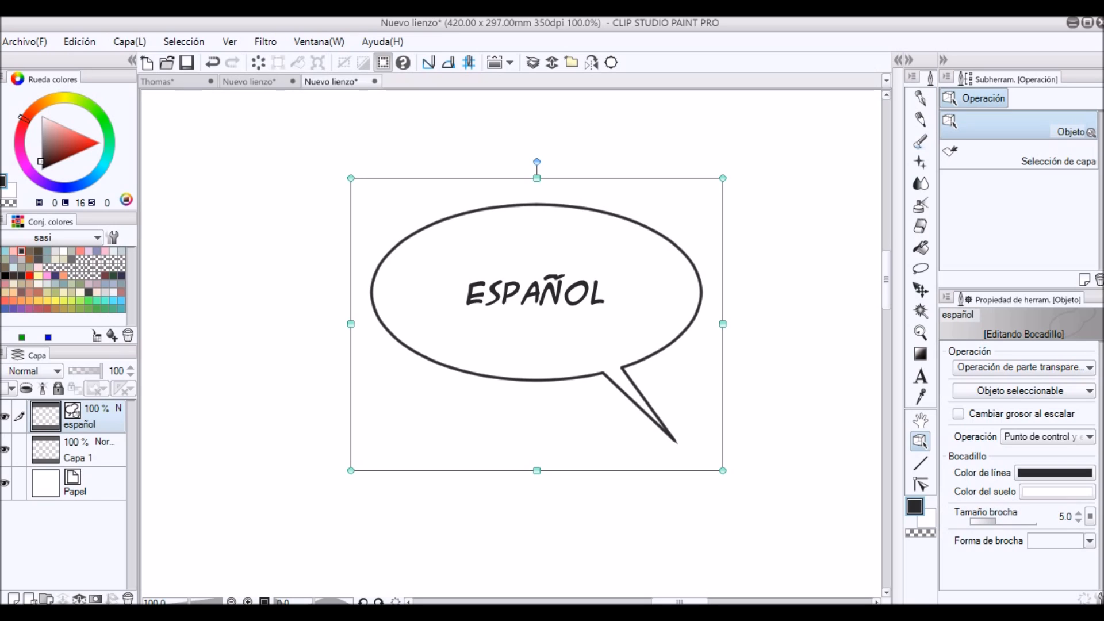
pyautogui.moveTo(723, 178)
pyautogui.mouseDown()
pyautogui.moveTo(643, 167)
pyautogui.moveTo(702, 153)
pyautogui.moveTo(720, 156)
pyautogui.moveTo(713, 174)
pyautogui.mouseUp()
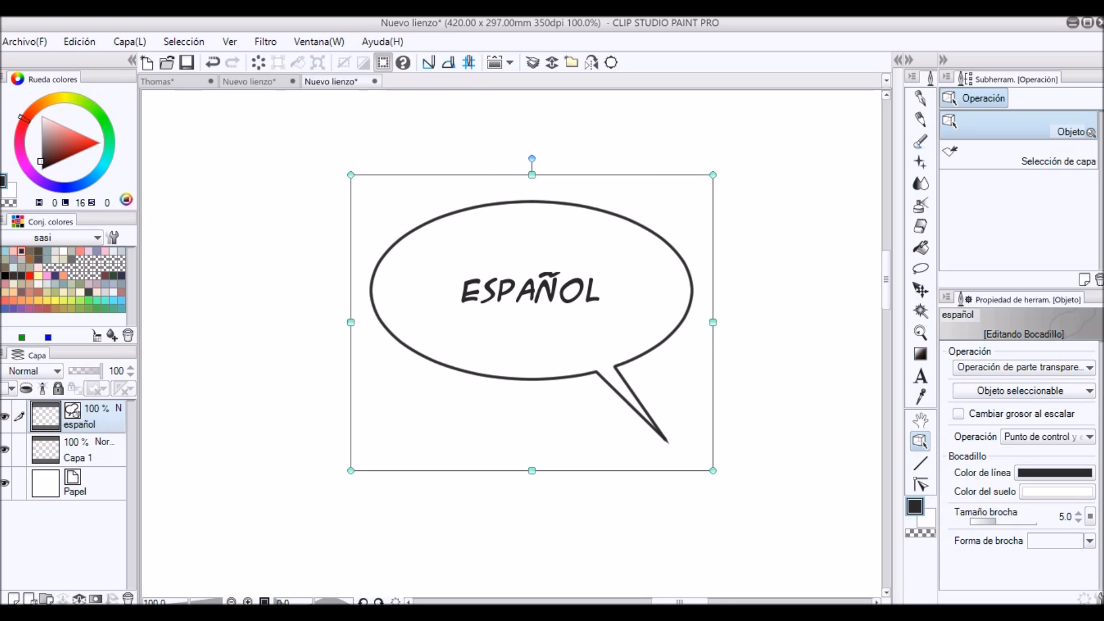
# Draw a wide rectangular comic frame across the upper part of the canvas with the Cuadro rectangular sub-tool.
pyautogui.scroll(-2, 201, 466)
pyautogui.click(920, 463)
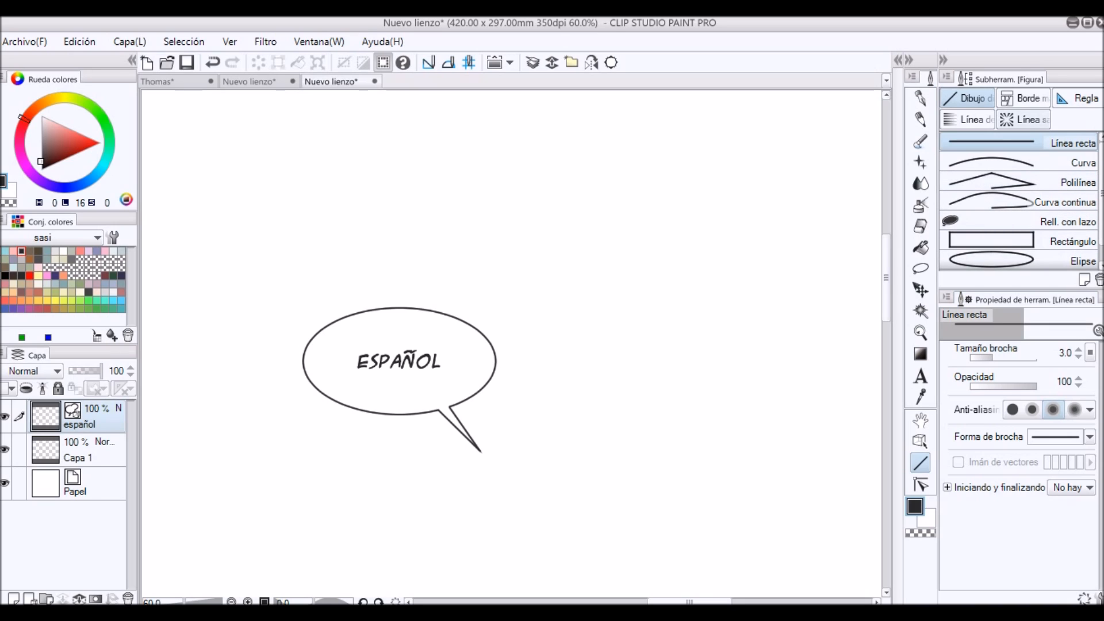
pyautogui.click(1025, 99)
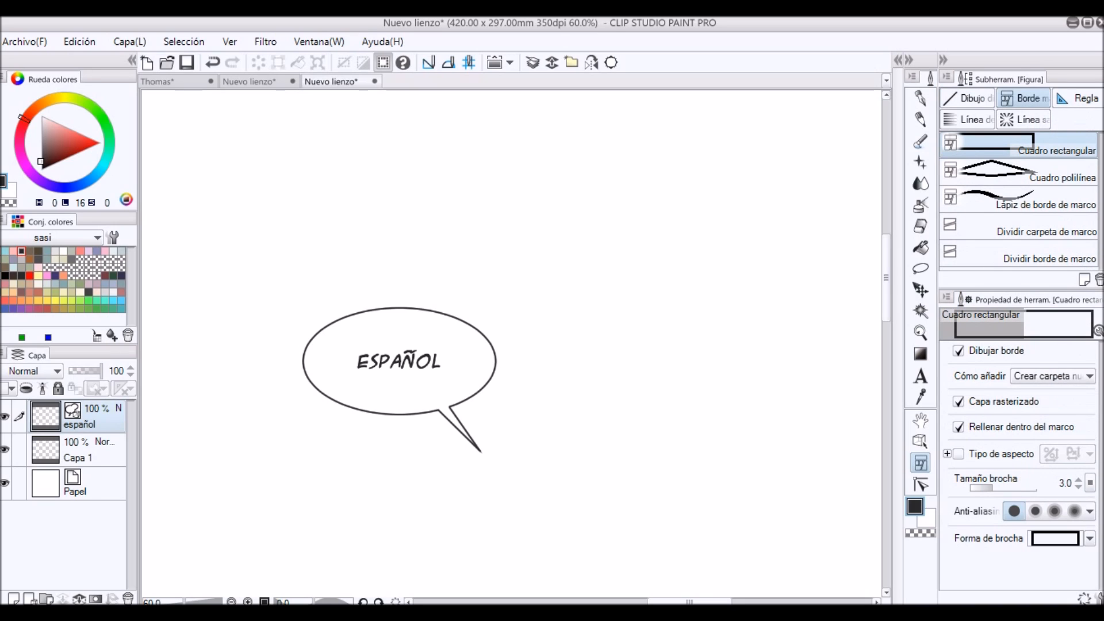
pyautogui.moveTo(451, 117); pyautogui.dragTo(838, 242)
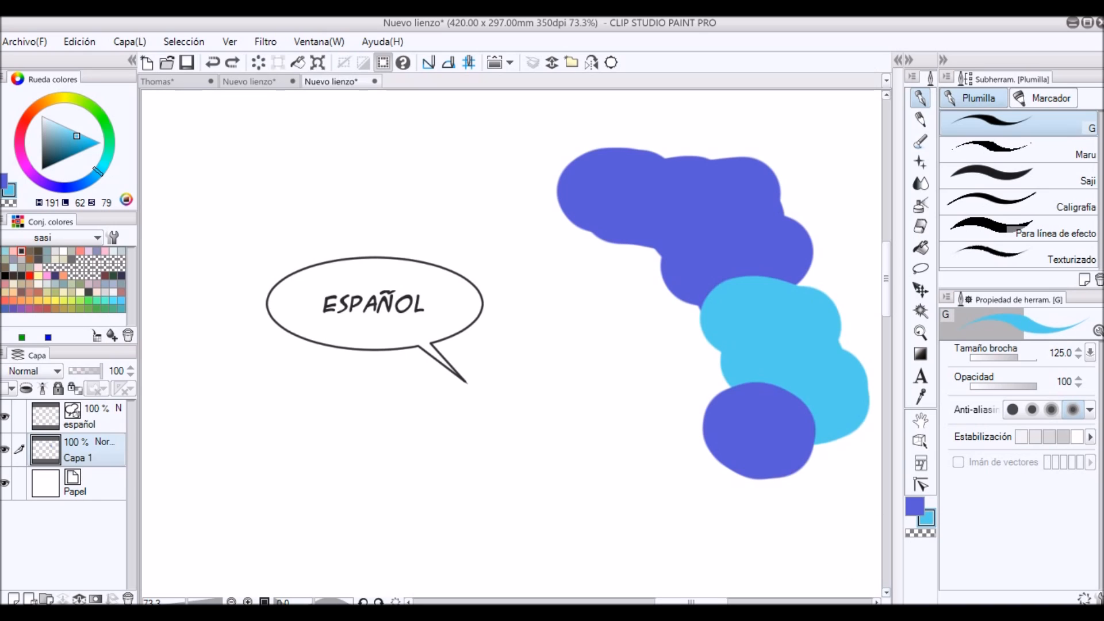
# Erase zigzag bands through the blue and light-blue blobs using the G pen with transparent color.
pyautogui.press('c')
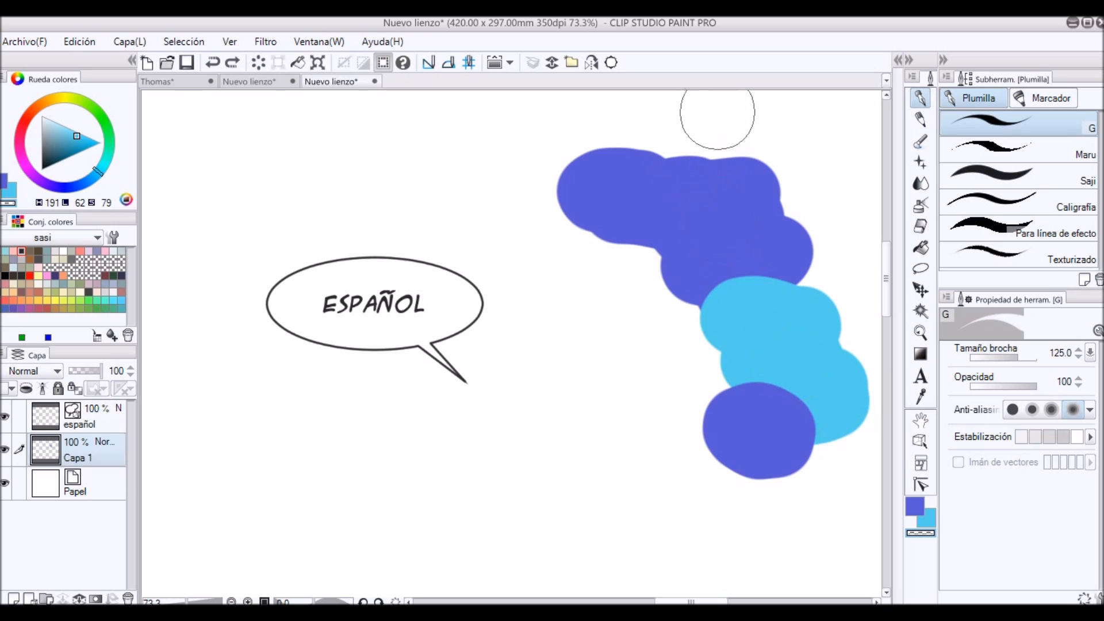
pyautogui.moveTo(719, 123)
pyautogui.mouseDown()
pyautogui.moveTo(638, 279)
pyautogui.moveTo(669, 345)
pyautogui.moveTo(847, 267)
pyautogui.moveTo(814, 421)
pyautogui.moveTo(687, 463)
pyautogui.mouseUp()
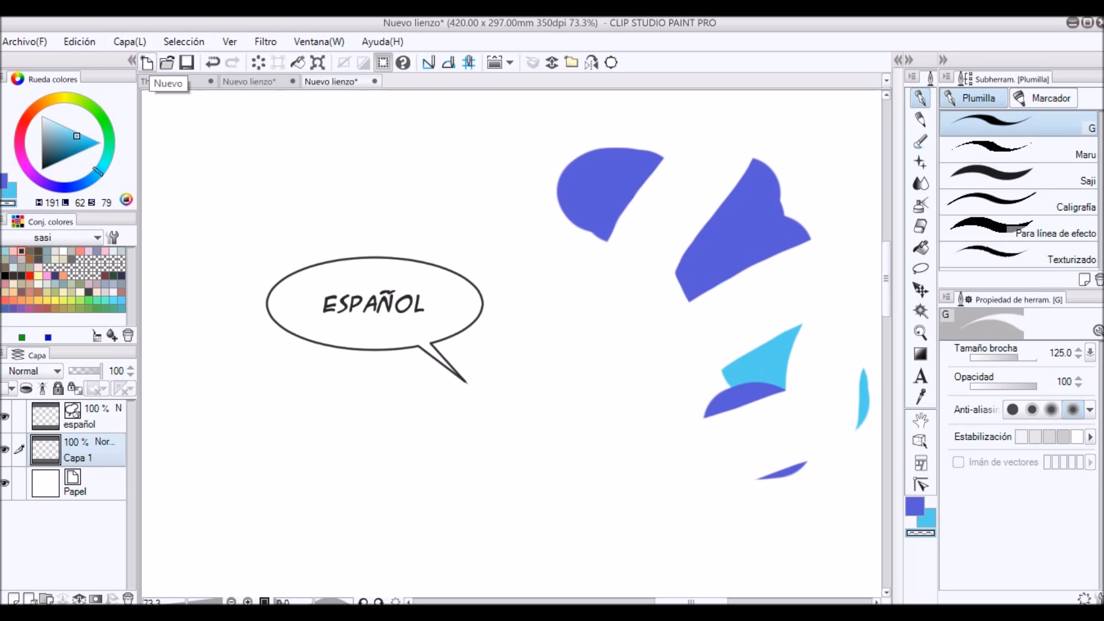
# Create a new 420 × 297 mm canvas at 350 dpi, and open and dismiss the Abrir dialog.
pyautogui.click(147, 62)
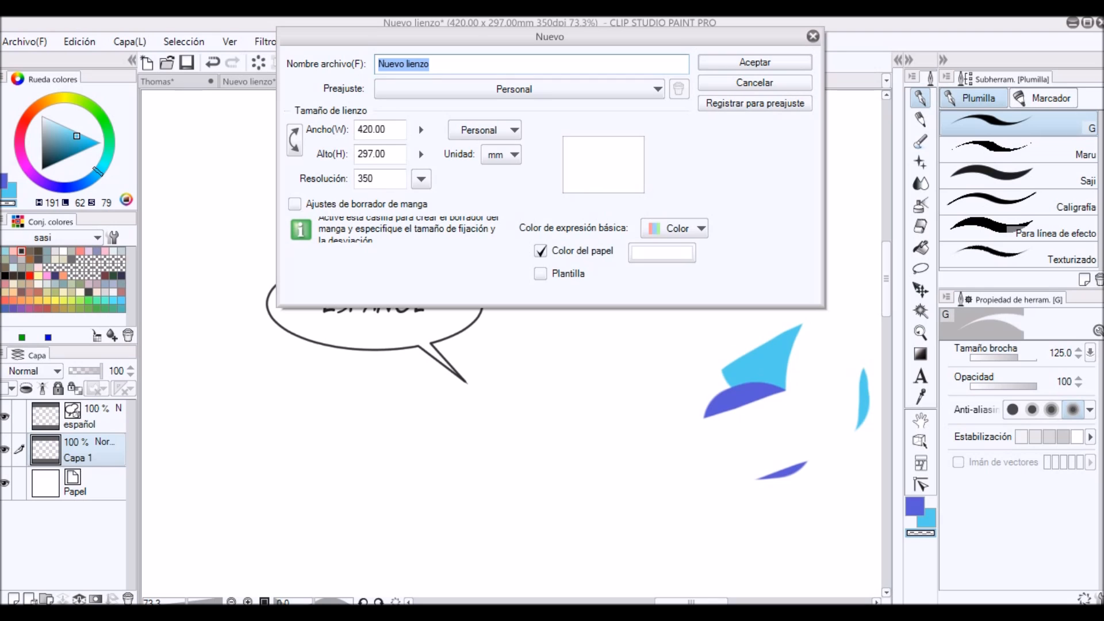
pyautogui.press('Return')
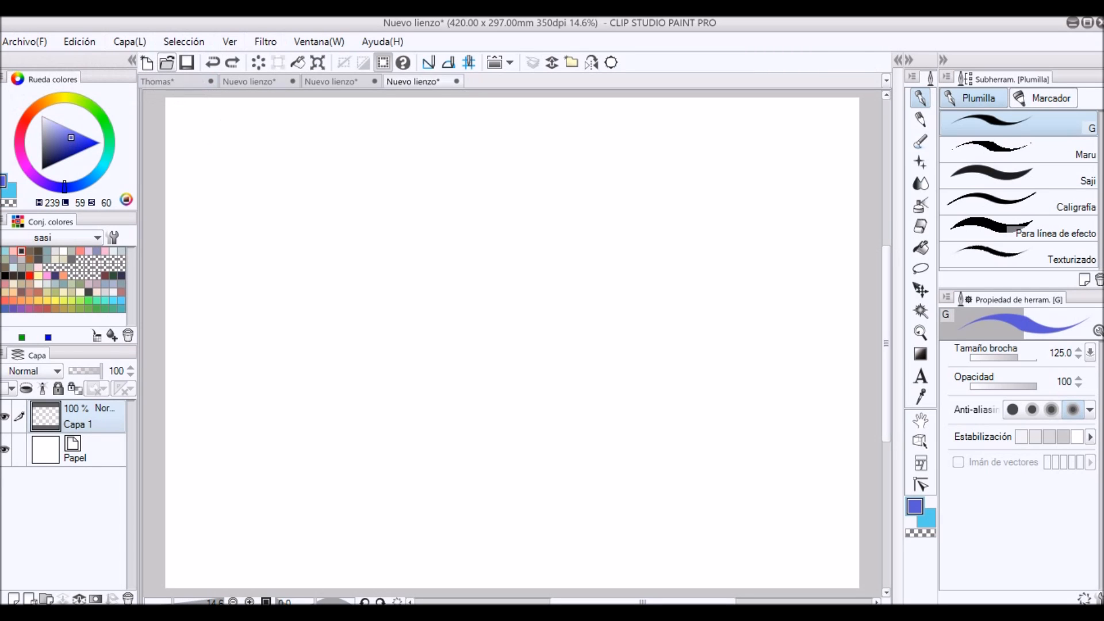
pyautogui.click(167, 62)
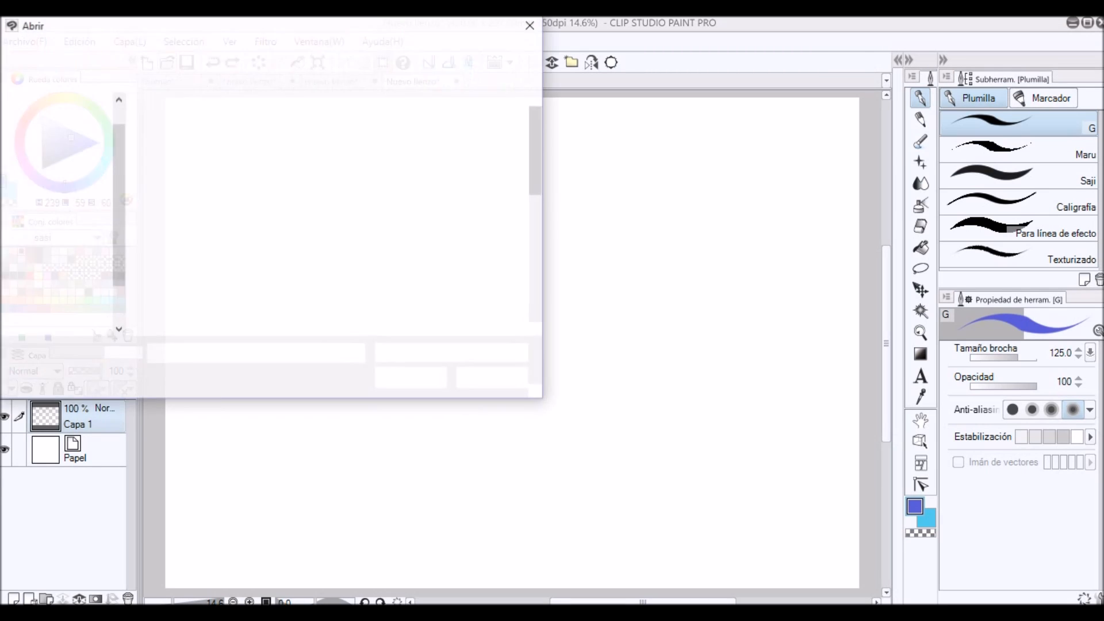
pyautogui.click(530, 25)
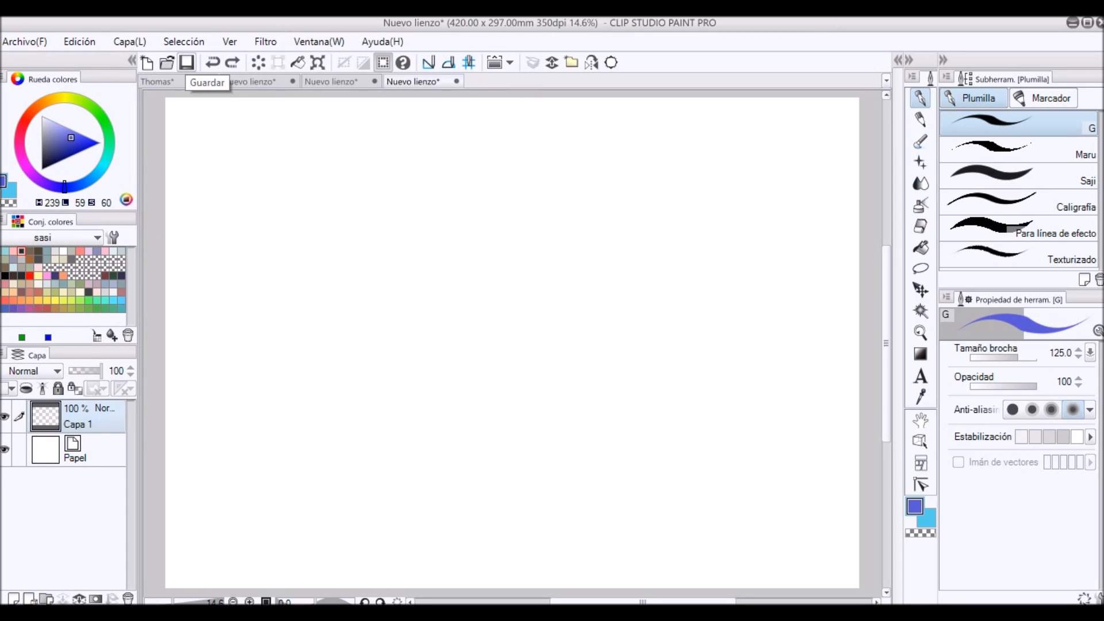
# Draw five separate diagonal blue strokes across the upper half of the new canvas with the G pen at size 125.
pyautogui.moveTo(286, 193); pyautogui.dragTo(401, 134)
pyautogui.moveTo(360, 206); pyautogui.dragTo(493, 163)
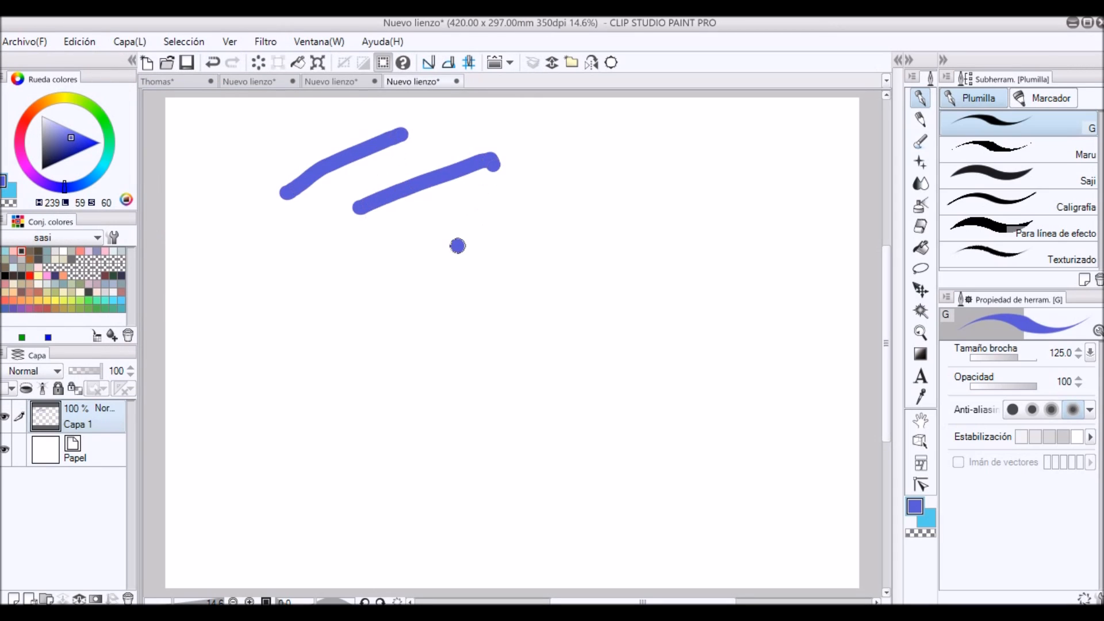
pyautogui.moveTo(456, 247); pyautogui.dragTo(599, 148)
pyautogui.moveTo(543, 280); pyautogui.dragTo(654, 181)
pyautogui.moveTo(647, 295); pyautogui.dragTo(736, 182)
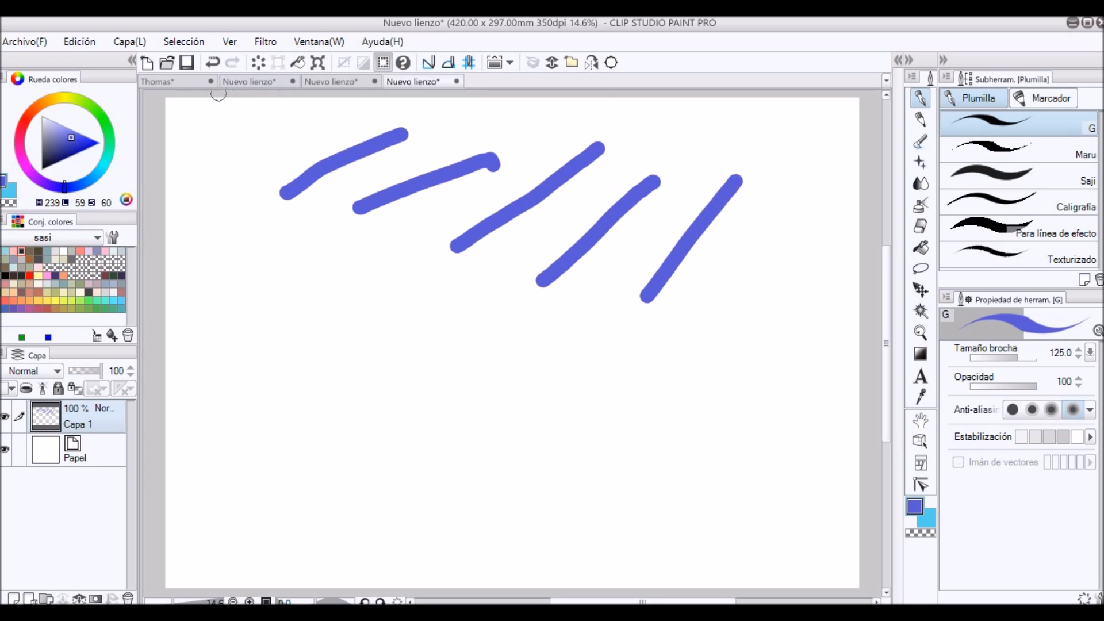
# Undo the five blue strokes one by one and redo them all.
pyautogui.click(212, 62)
pyautogui.click(212, 62)
pyautogui.click(212, 62)
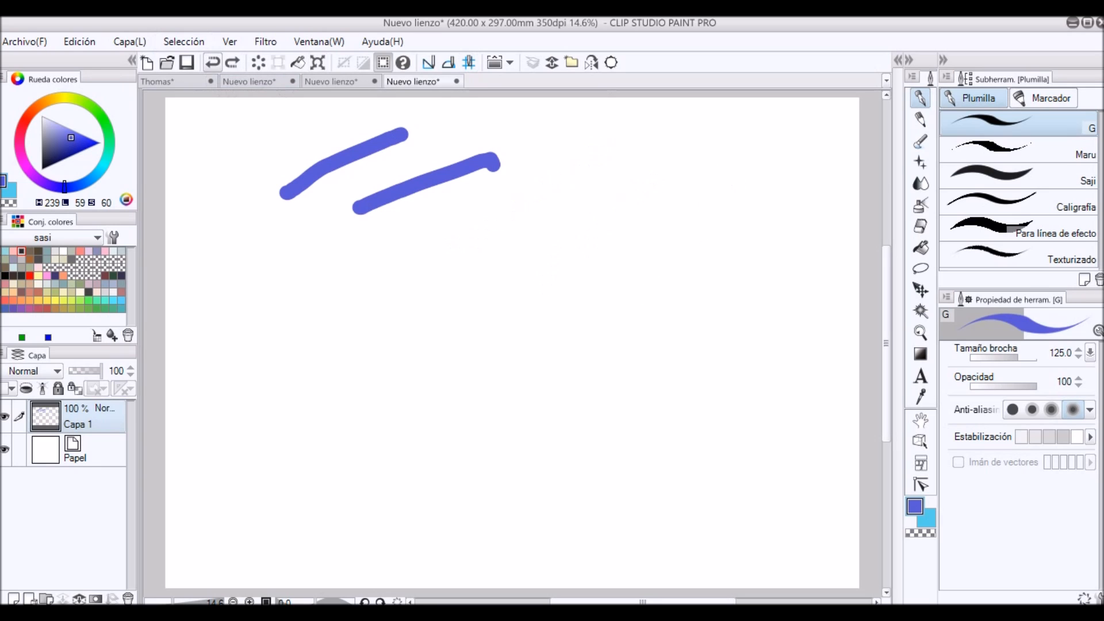
pyautogui.click(212, 62)
pyautogui.click(212, 62)
pyautogui.click(232, 62)
pyautogui.click(232, 62)
pyautogui.click(232, 62)
pyautogui.click(232, 62)
pyautogui.click(232, 62)
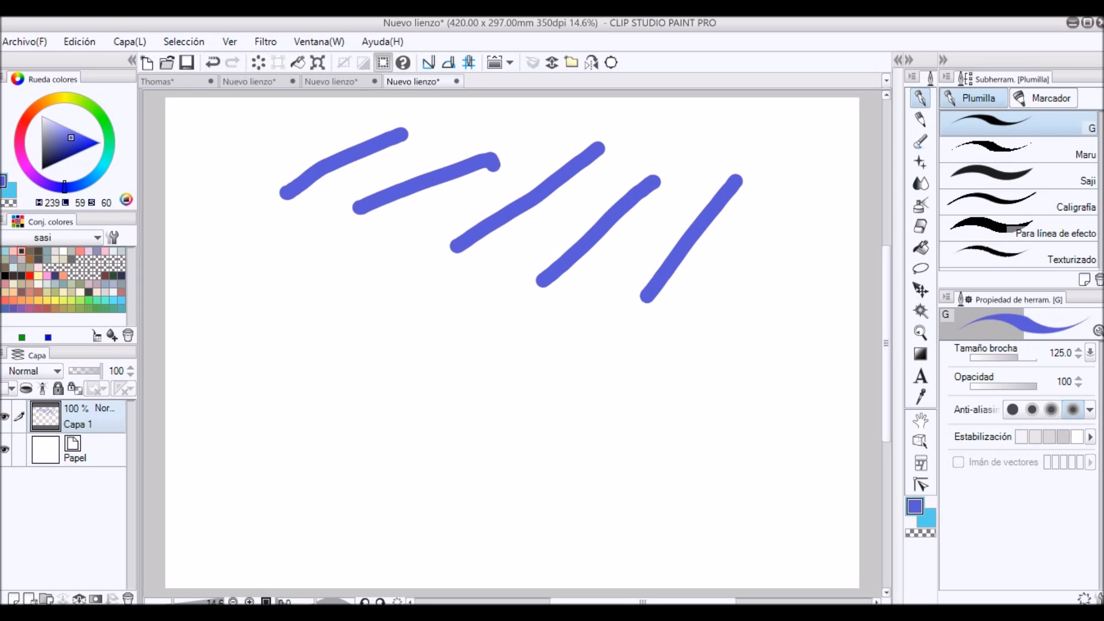
# Select a rectangular area around the middle strokes, clear its contents and undo the clearing.
pyautogui.press('m')
pyautogui.moveTo(430, 119)
pyautogui.mouseDown()
pyautogui.moveTo(460, 210)
pyautogui.moveTo(714, 340)
pyautogui.moveTo(679, 345)
pyautogui.mouseUp()
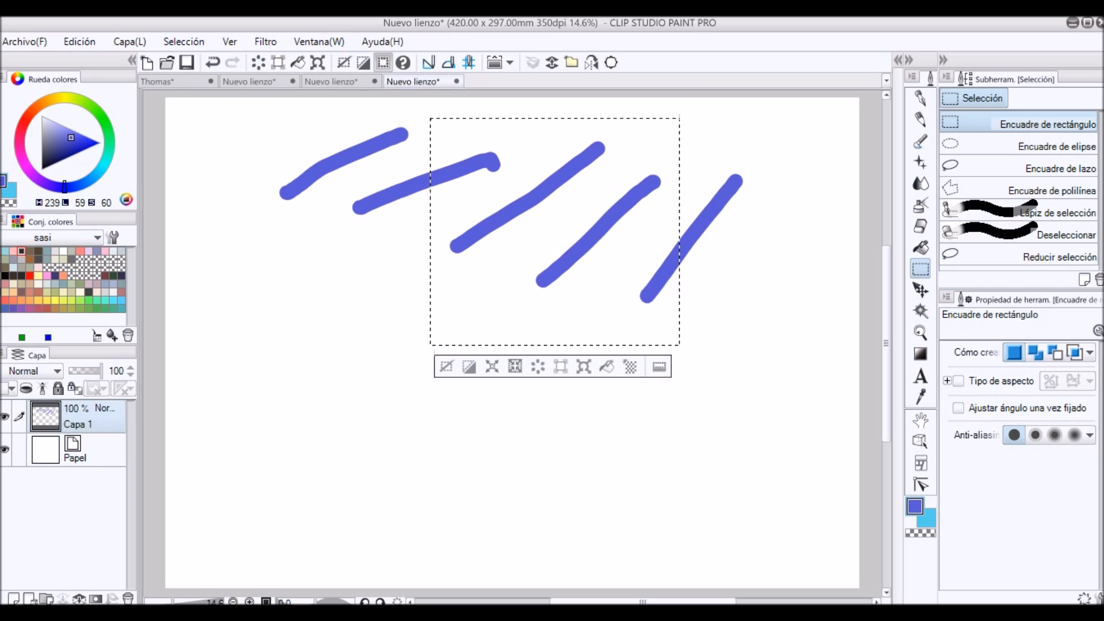
pyautogui.click(259, 62)
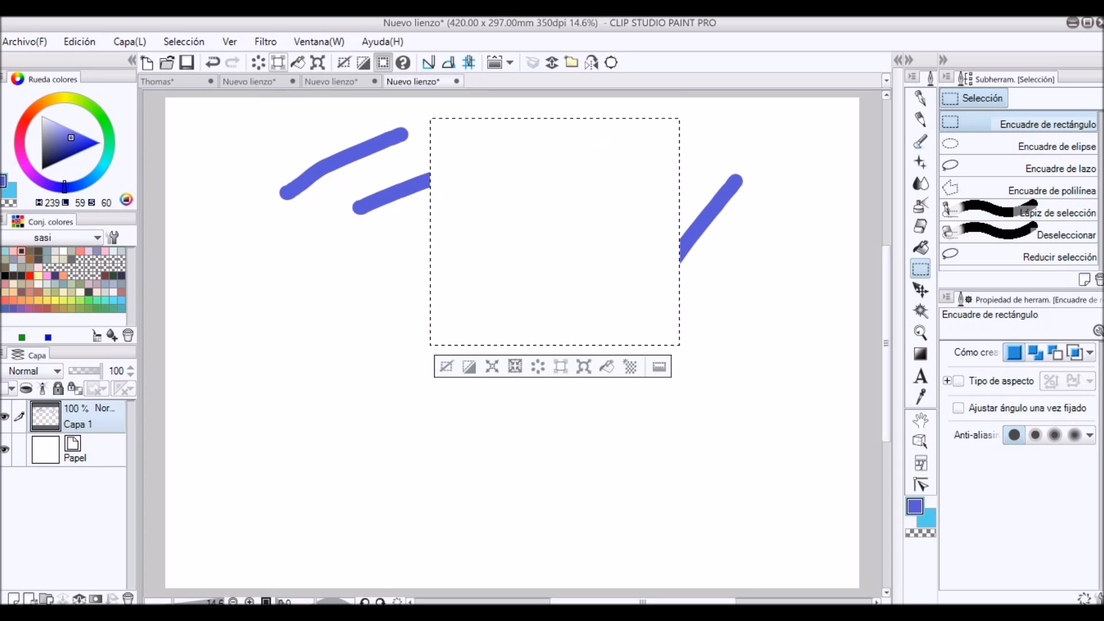
pyautogui.hotkey('ctrl', 'z')
# Clear everything outside the selection and undo it, and fill the selection with blue and undo the fill.
pyautogui.click(278, 62)
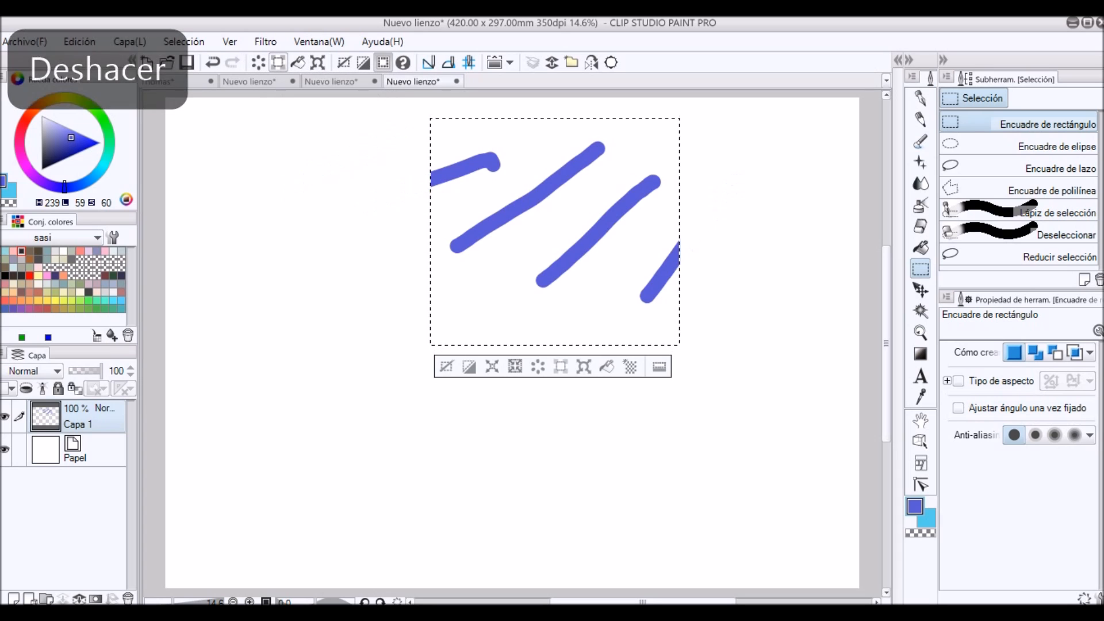
pyautogui.hotkey('ctrl', 'z')
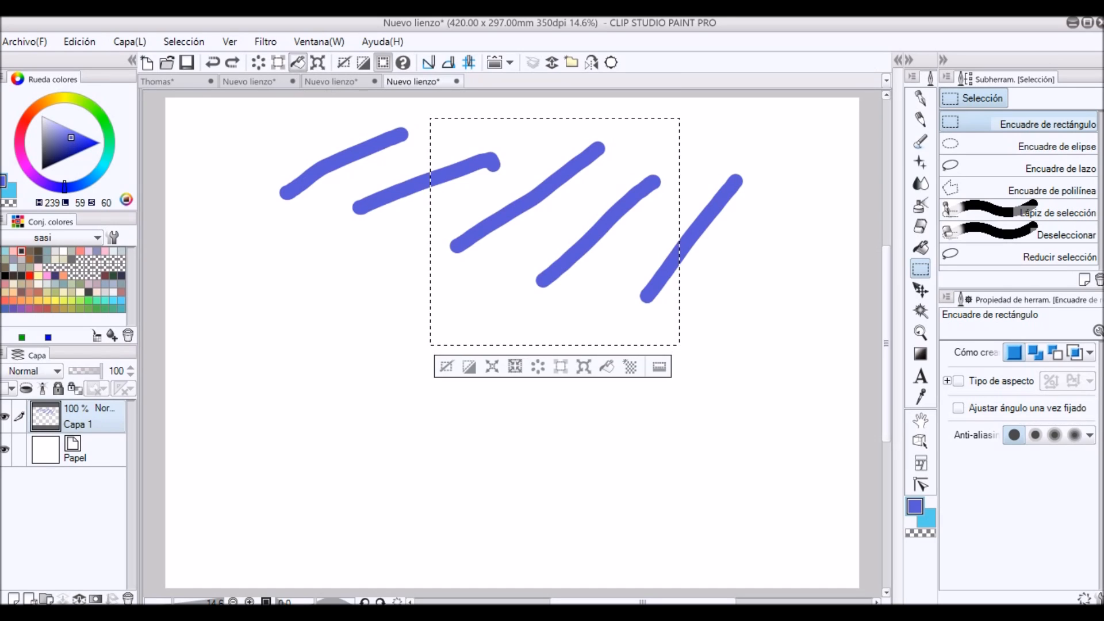
pyautogui.click(298, 62)
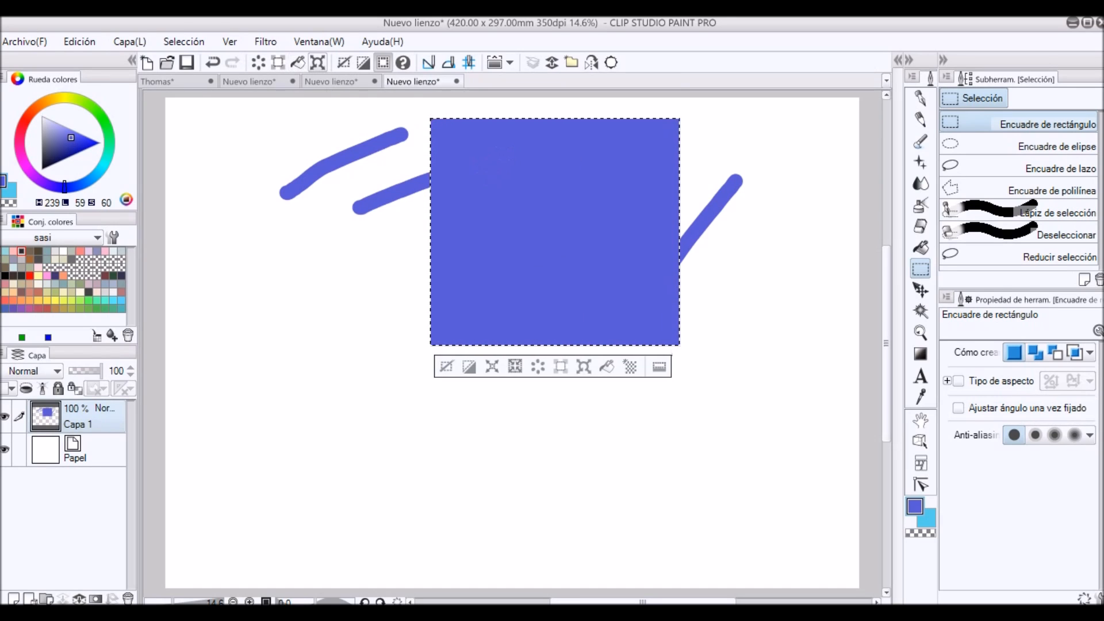
pyautogui.hotkey('ctrl', 'z')
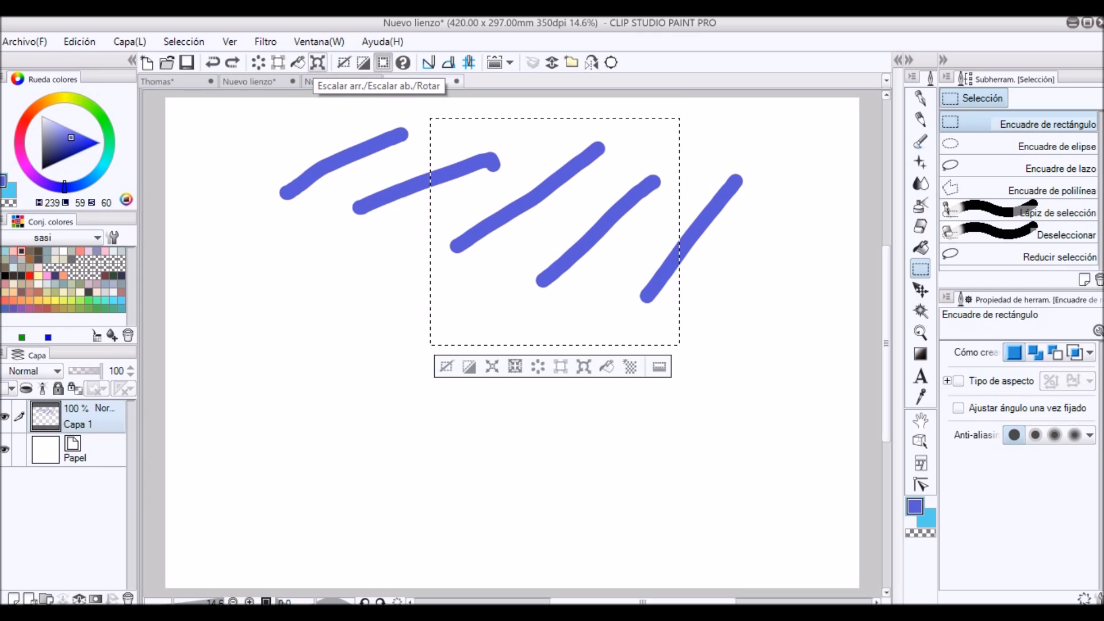
# Try scaling the selected area from its lower edge with the scale/rotate transformation, cancel it and deselect.
pyautogui.click(318, 62)
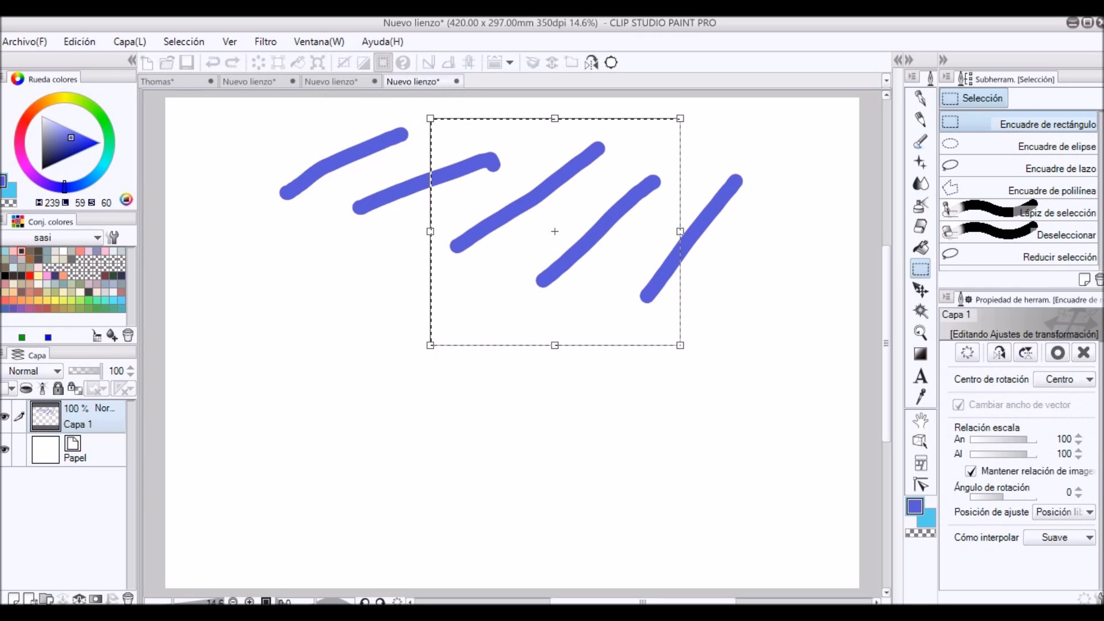
pyautogui.moveTo(555, 345)
pyautogui.mouseDown()
pyautogui.moveTo(555, 529)
pyautogui.moveTo(555, 293)
pyautogui.moveTo(555, 447)
pyautogui.moveTo(595, 458)
pyautogui.moveTo(637, 443)
pyautogui.moveTo(536, 462)
pyautogui.mouseUp()
pyautogui.press('Escape')
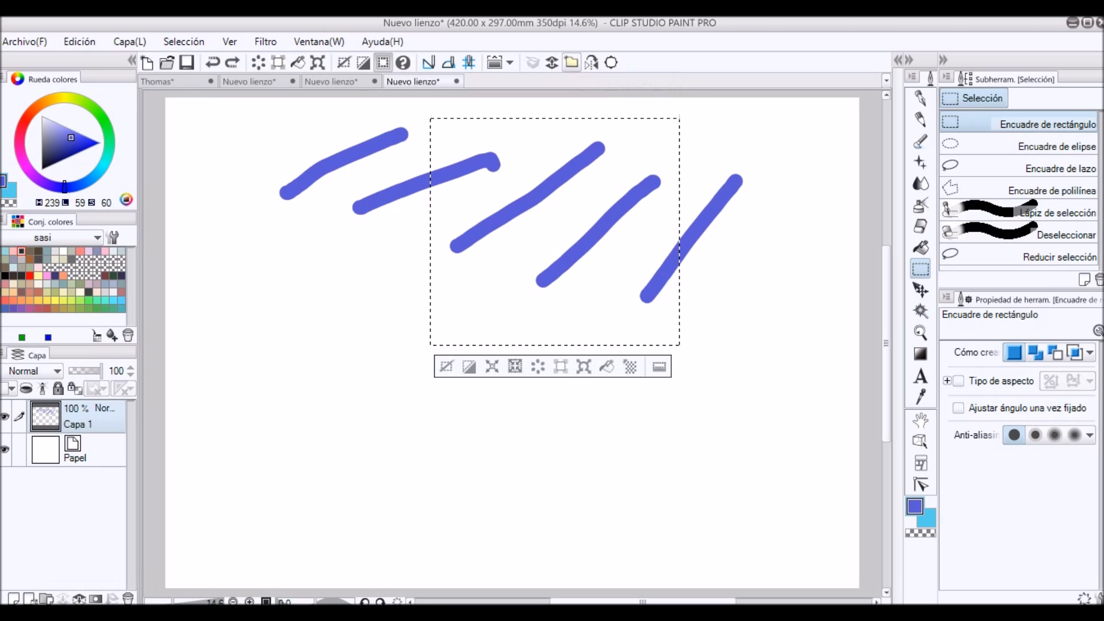
pyautogui.hotkey('ctrl', 'd')
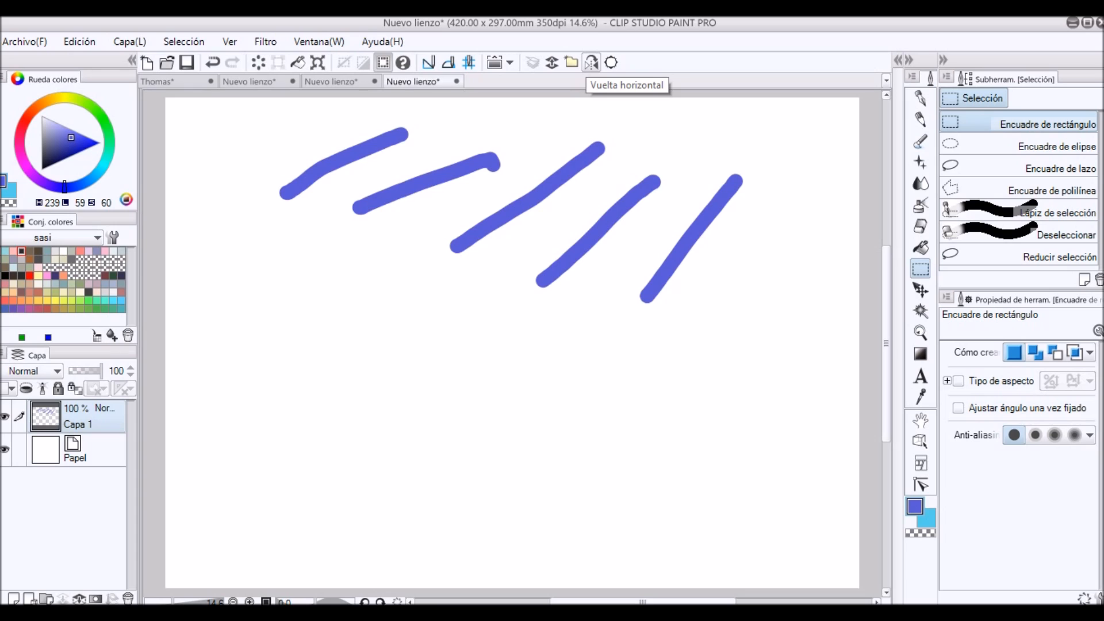
# Flip the canvas view horizontally and back again, twice.
pyautogui.click(591, 62)
pyautogui.click(591, 62)
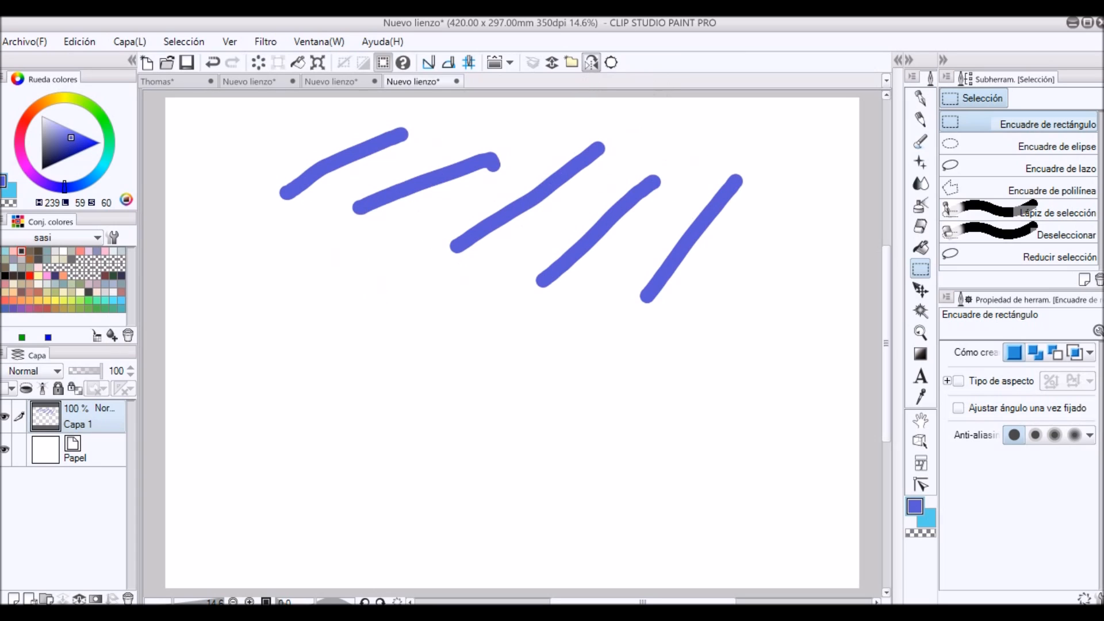
pyautogui.click(591, 62)
pyautogui.click(591, 62)
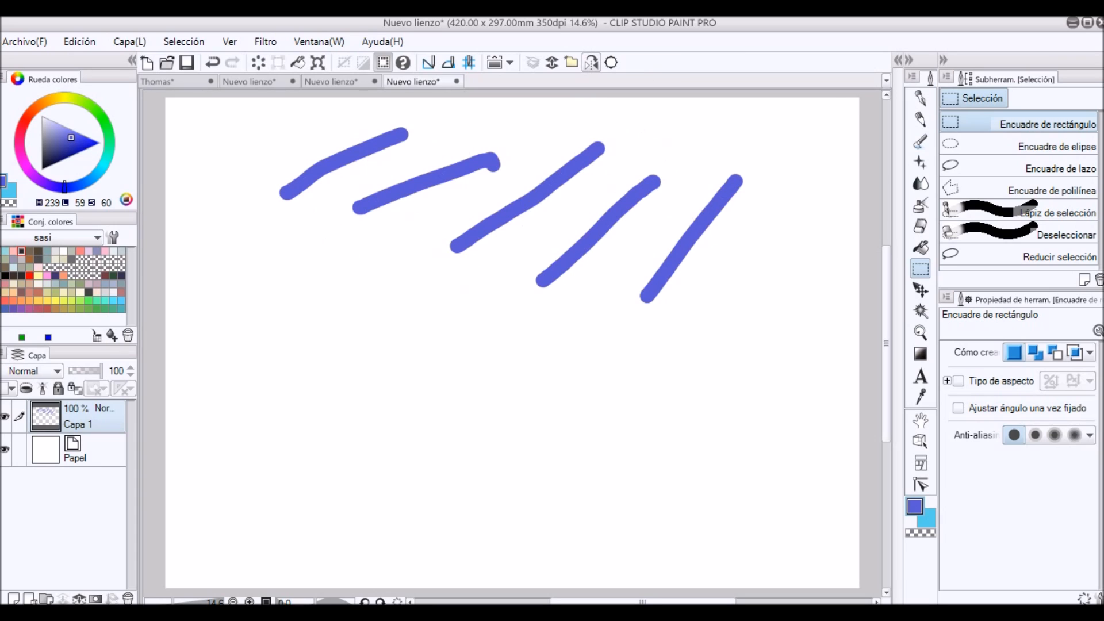